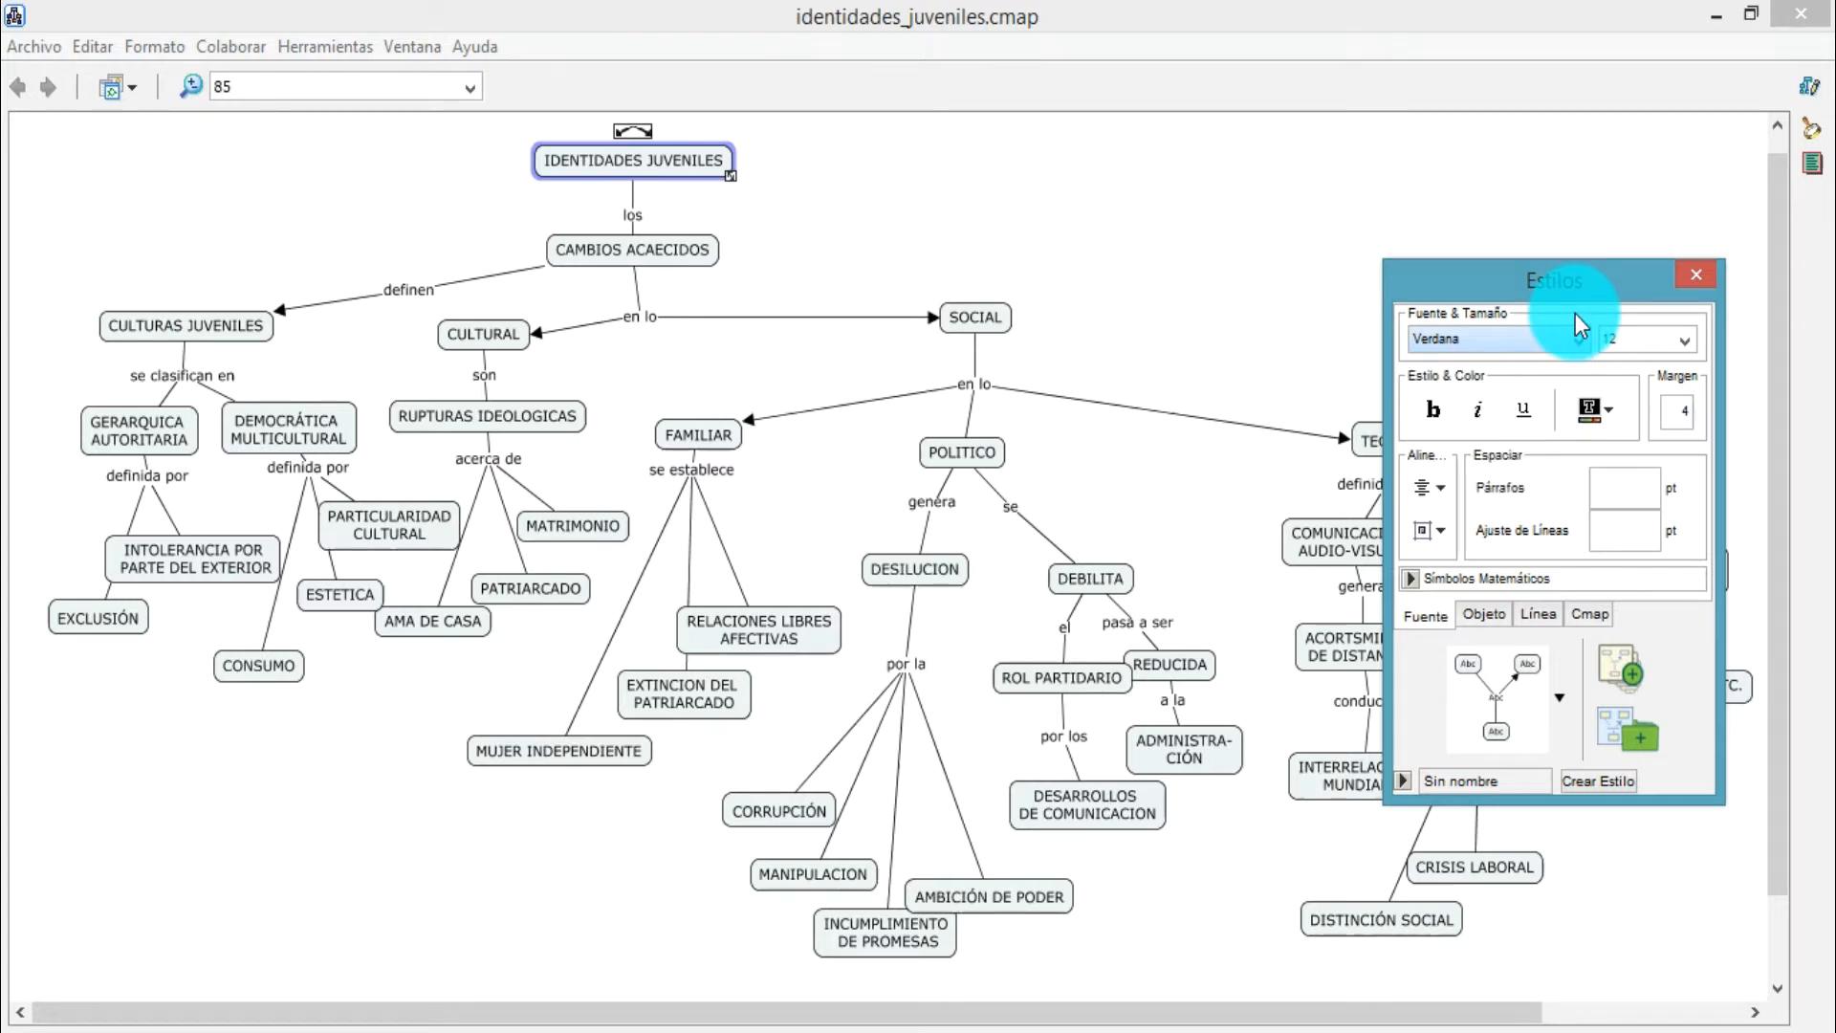
# Set the IDENTIDADES JUVENILES concept's font size to 14 and its fill colour to yellow
pyautogui.click(1575, 336)
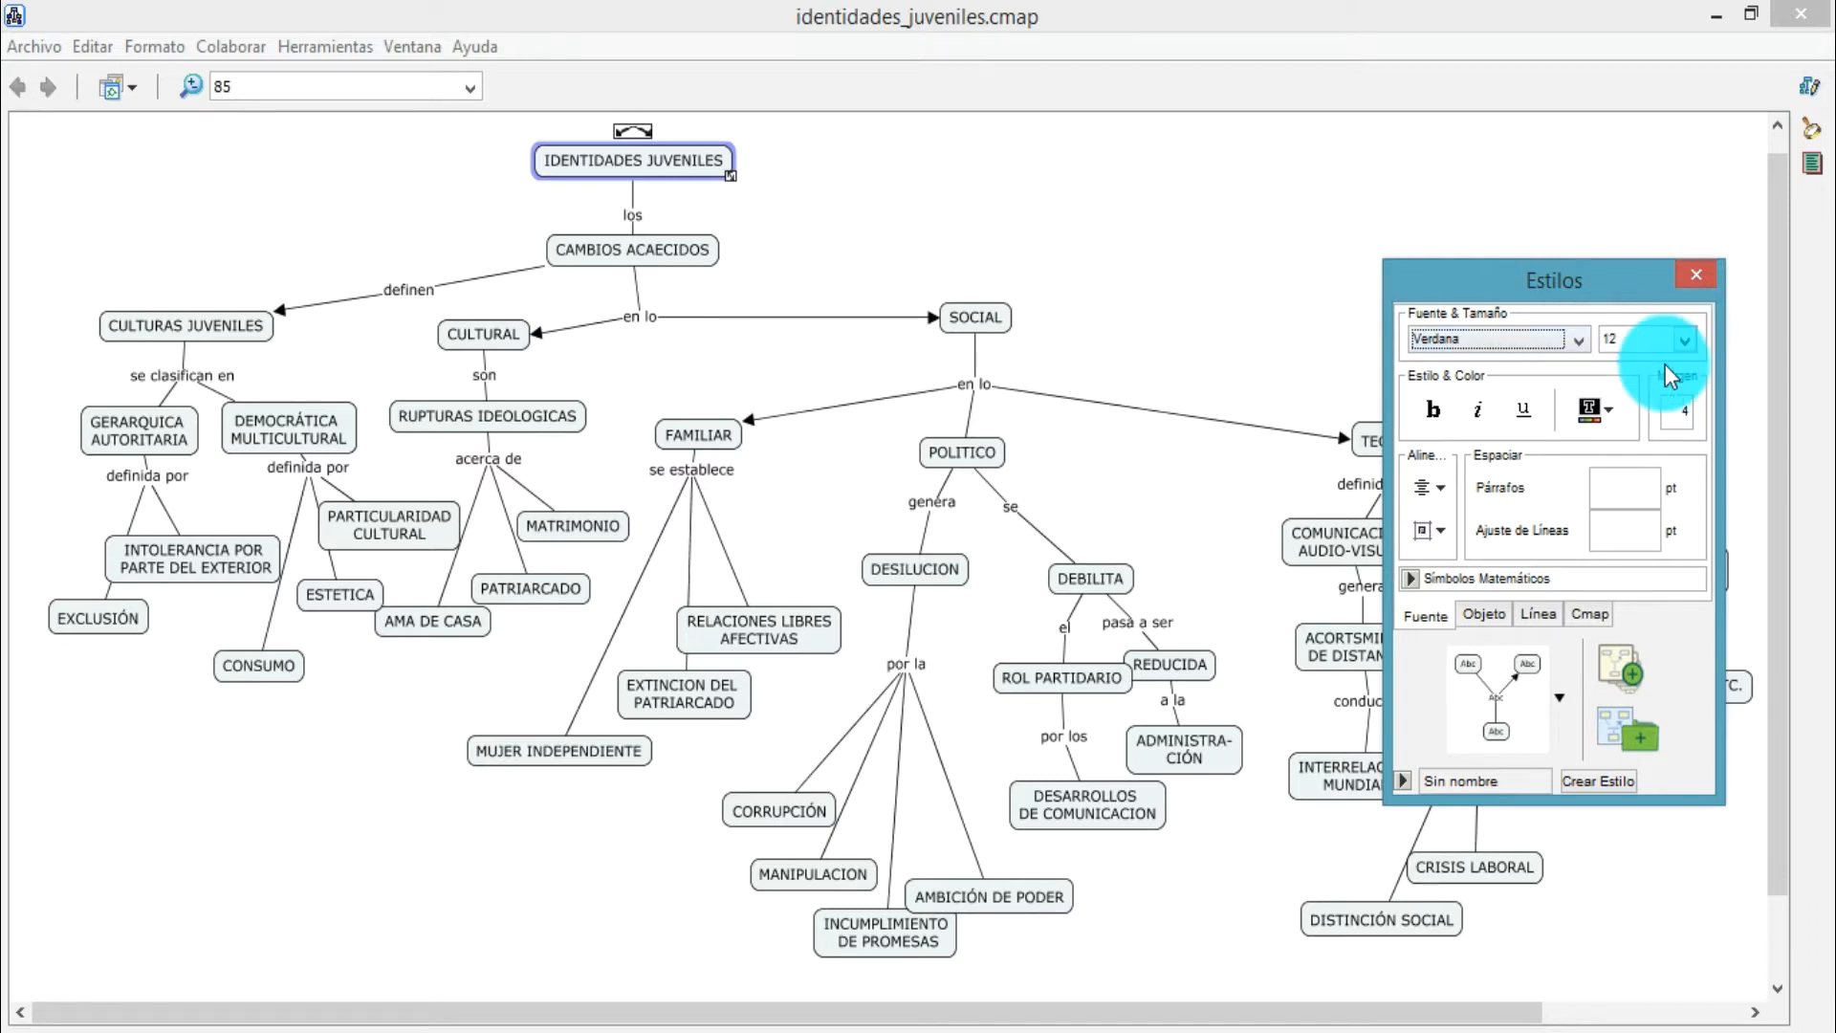
pyautogui.click(1682, 343)
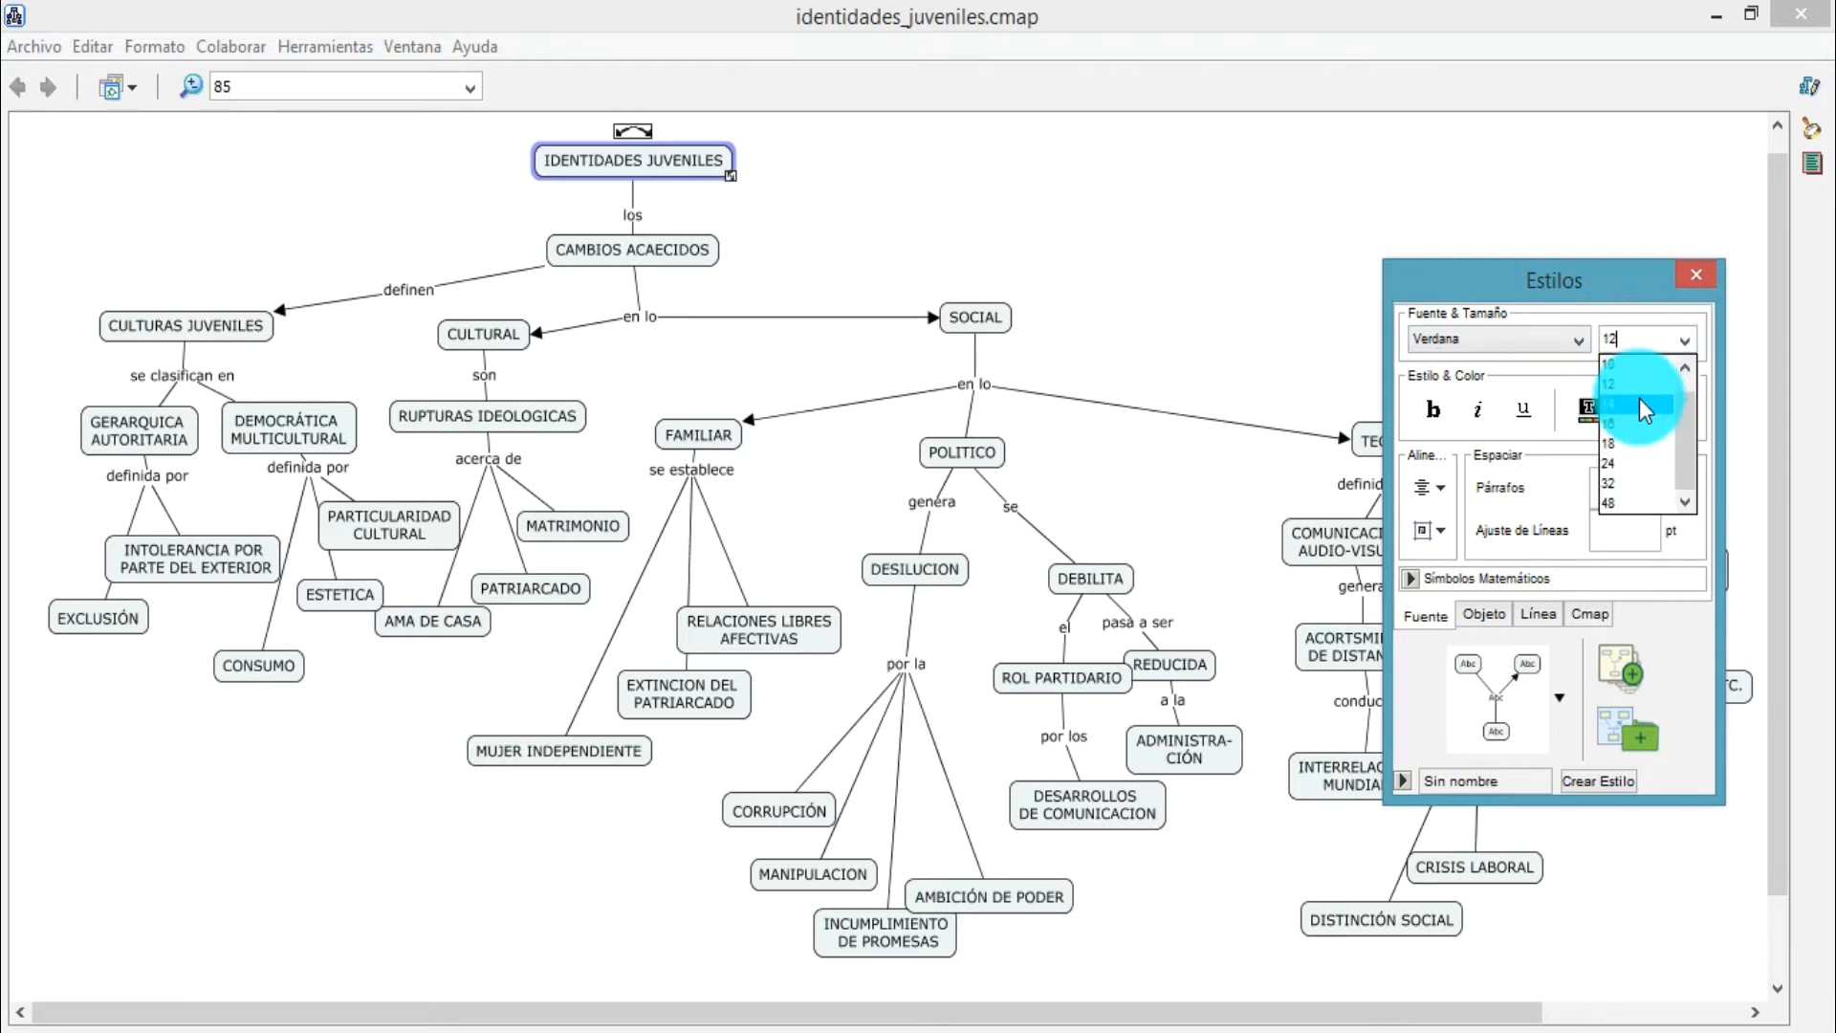
pyautogui.click(1639, 398)
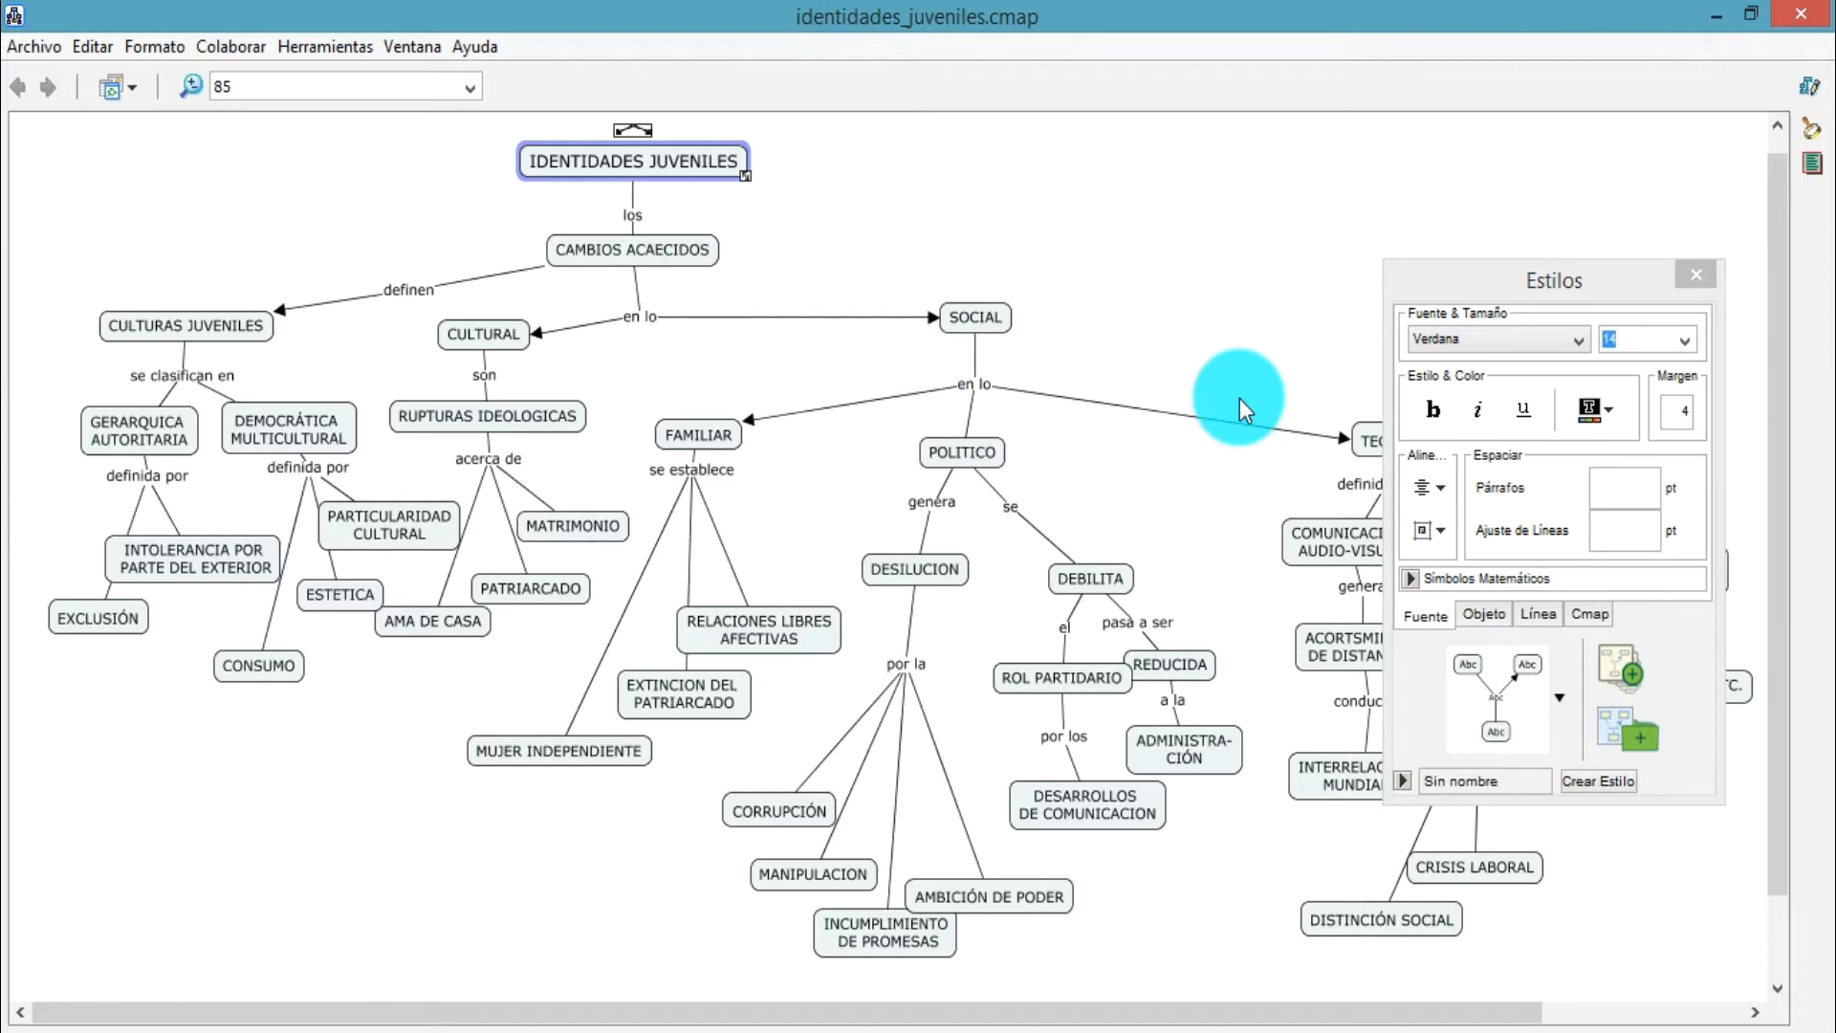
pyautogui.click(1481, 614)
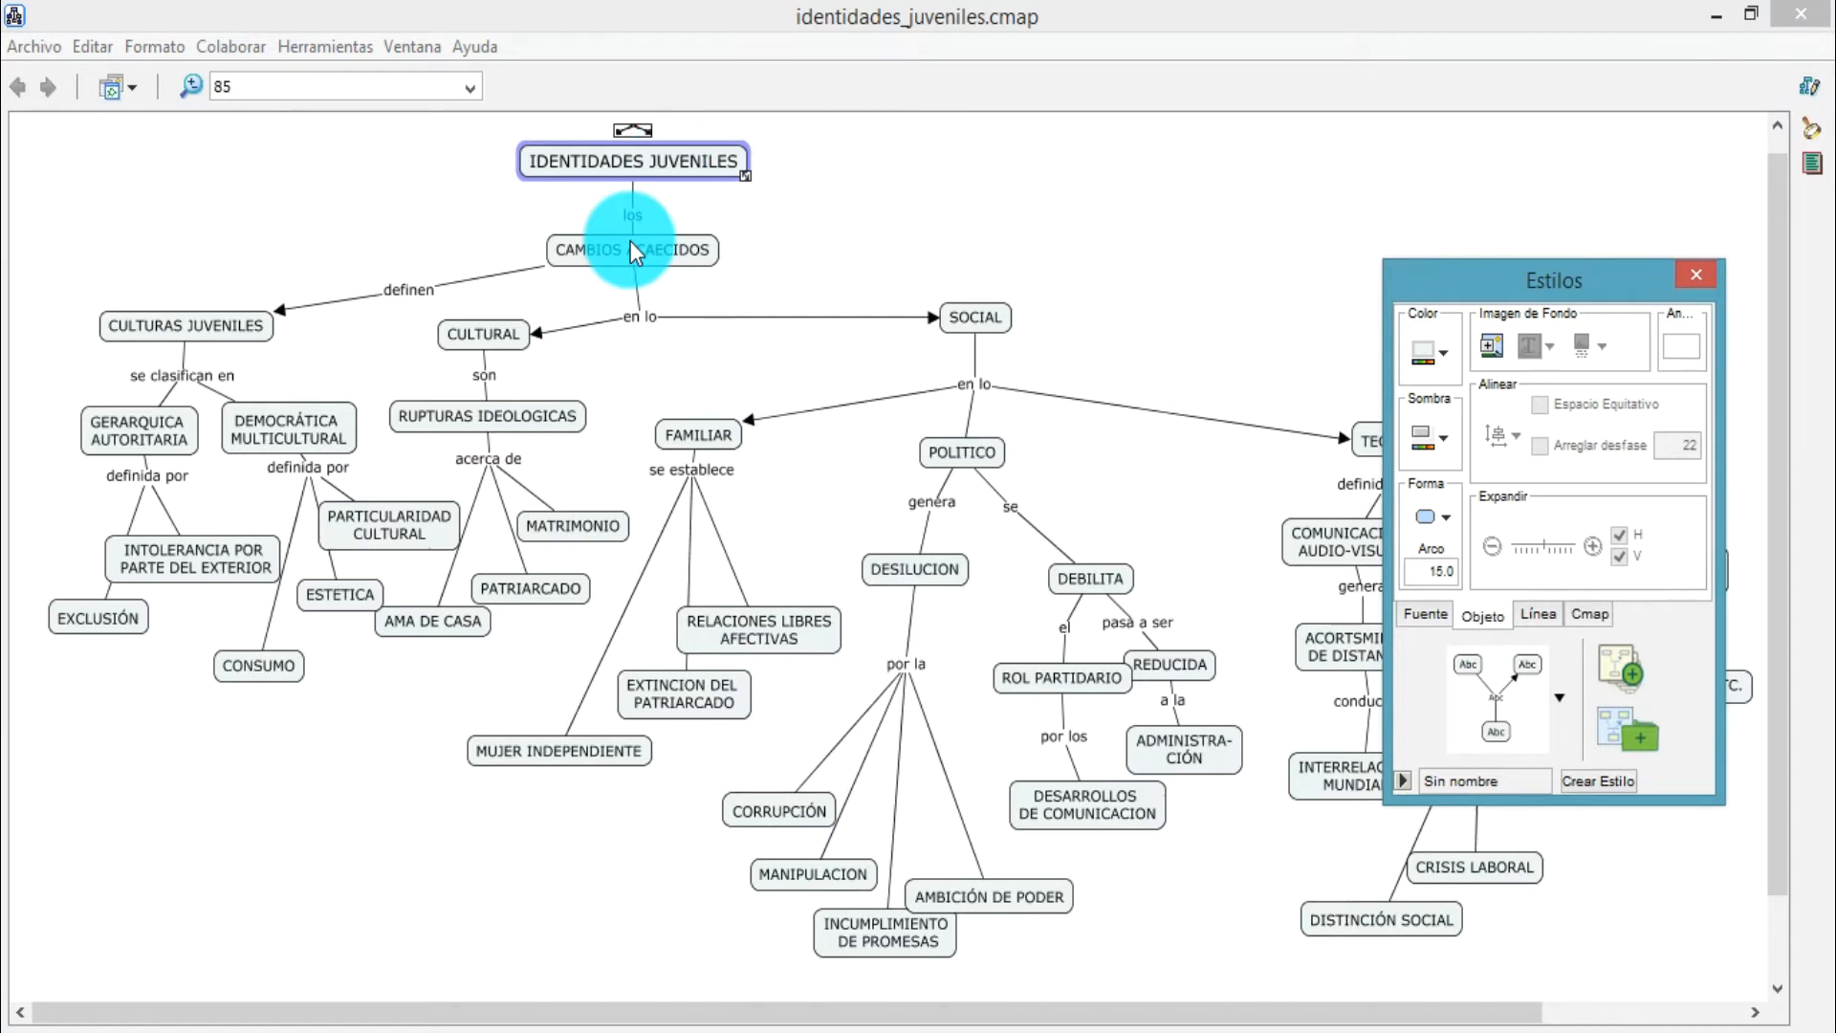
pyautogui.click(1440, 362)
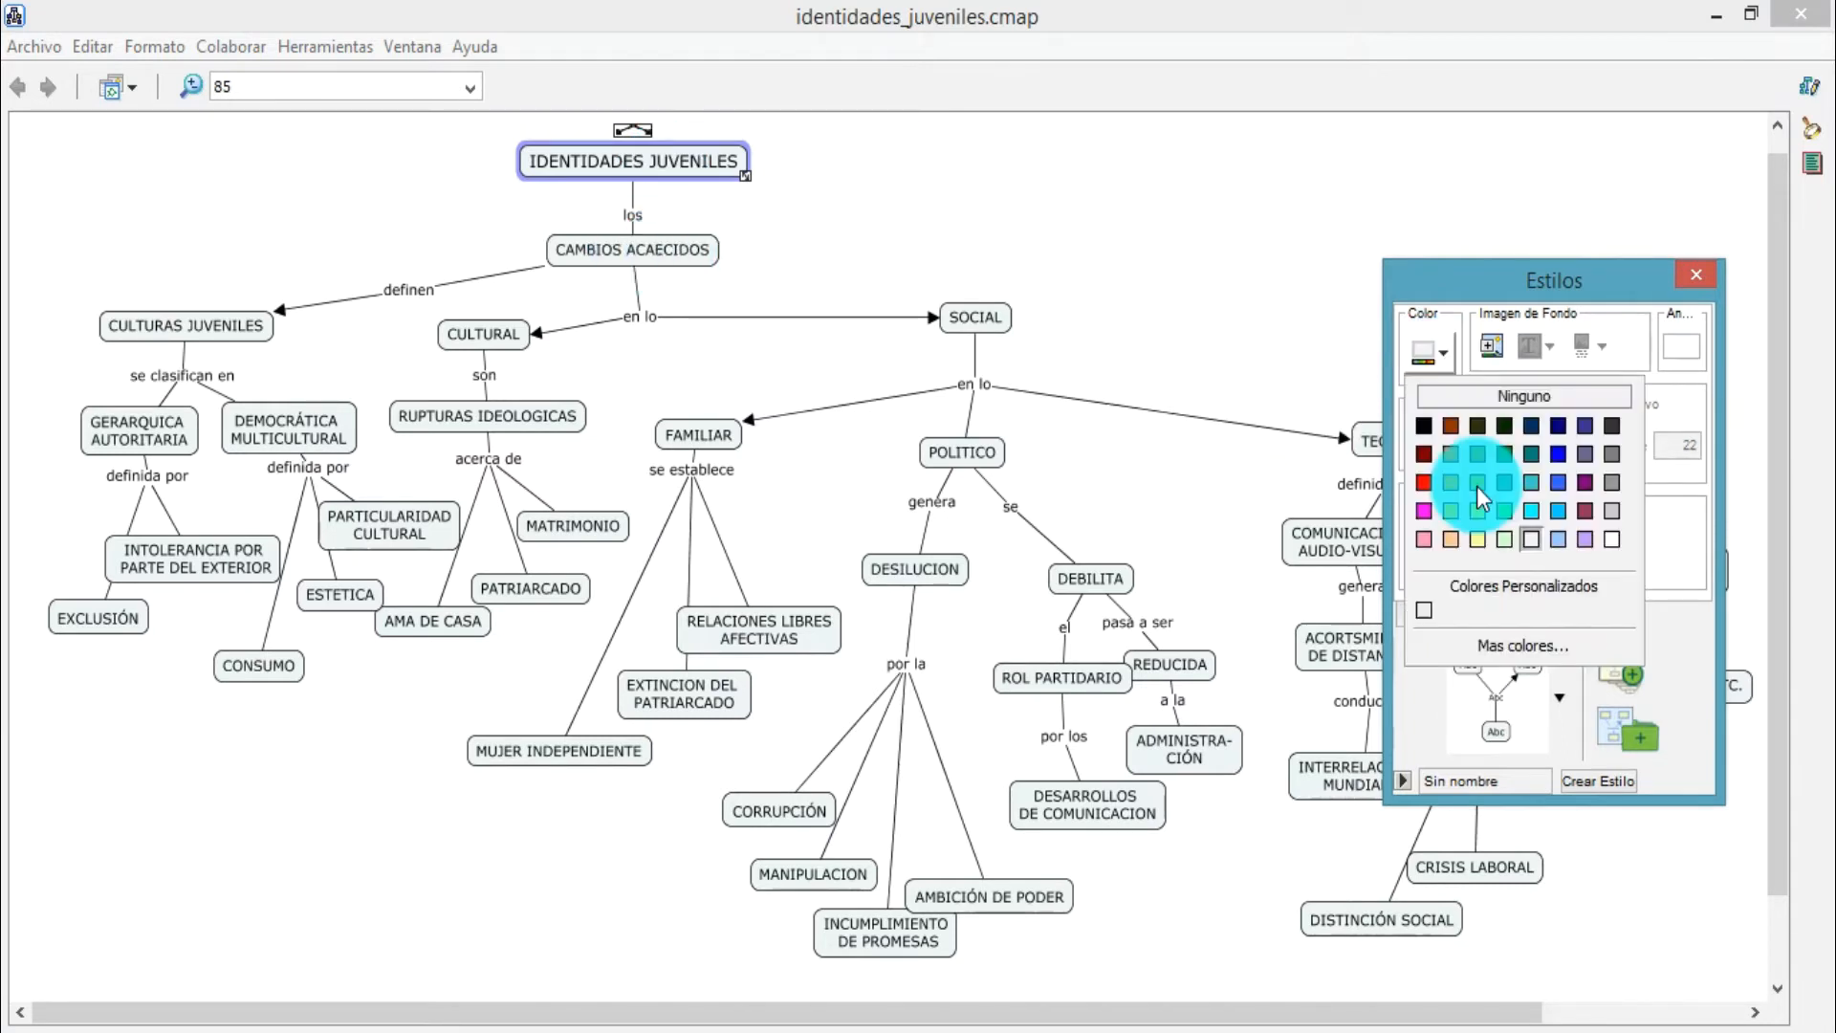
pyautogui.click(1476, 514)
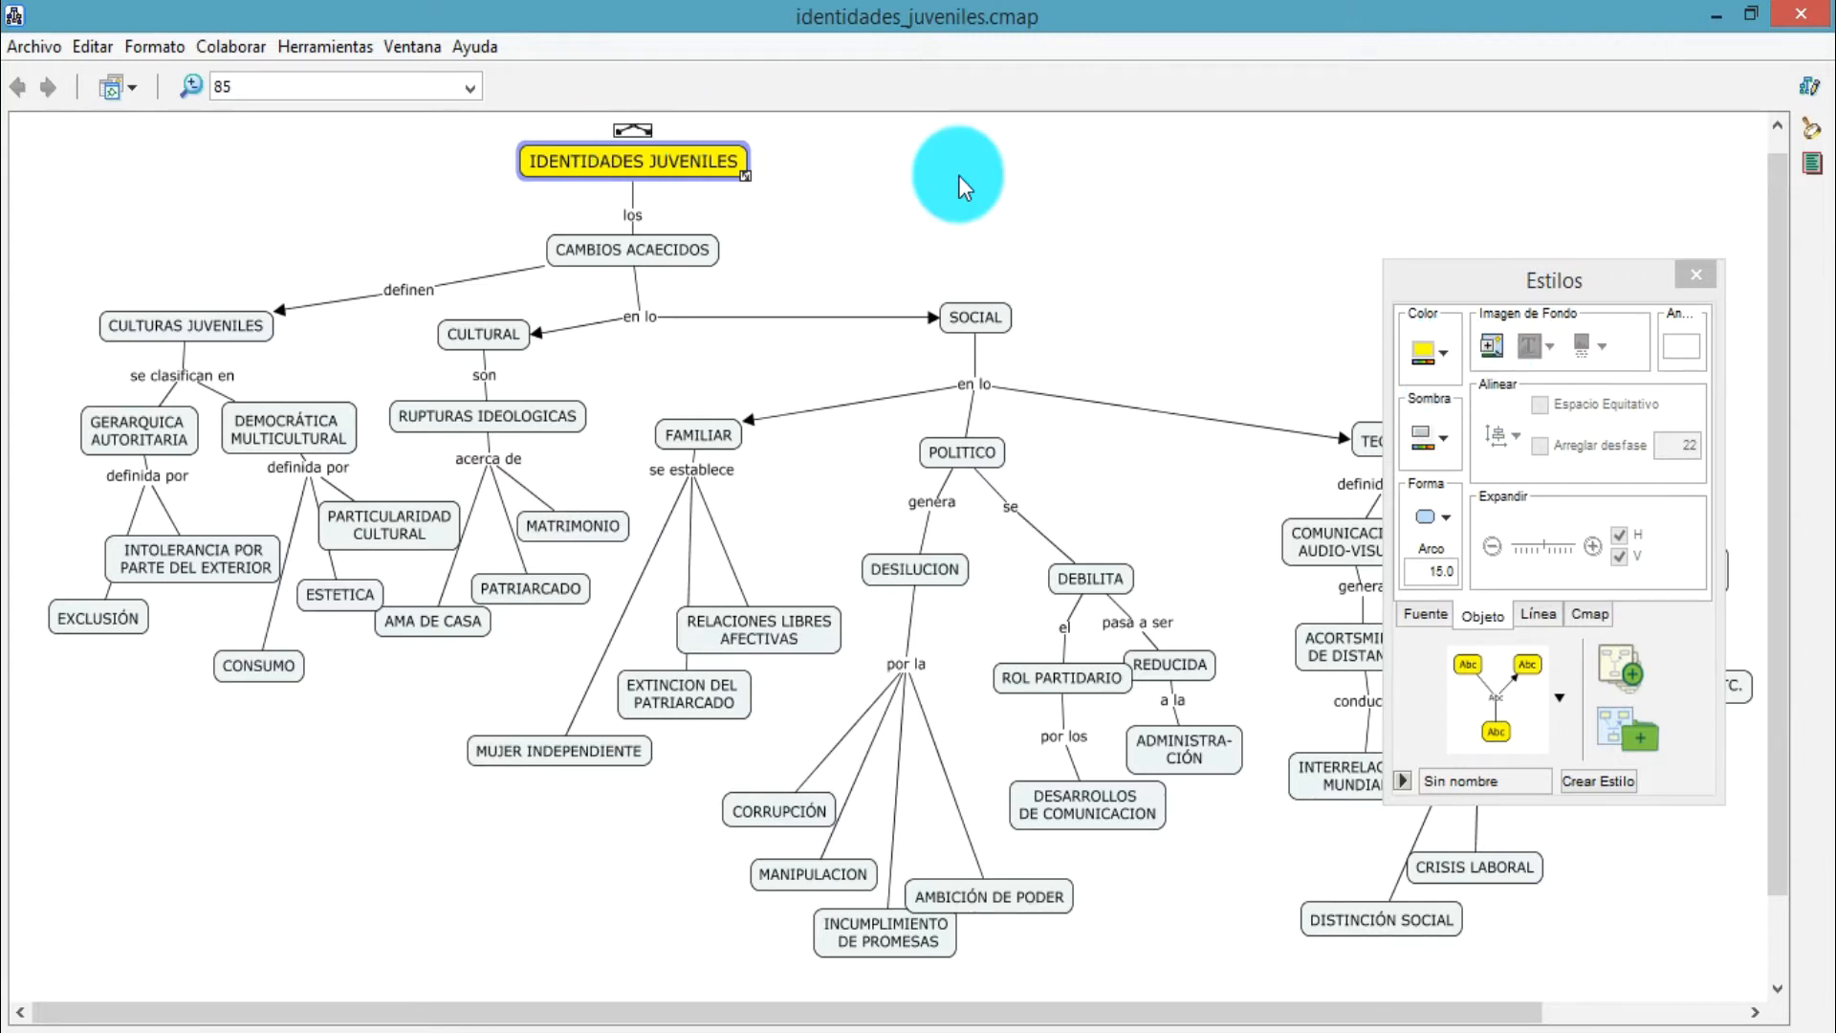
# Create a new concept linked from IDENTIDADES JUVENILES, placed beside it above SOCIAL, and clear its placeholder text
pyautogui.moveTo(632, 129); pyautogui.dragTo(958, 175)
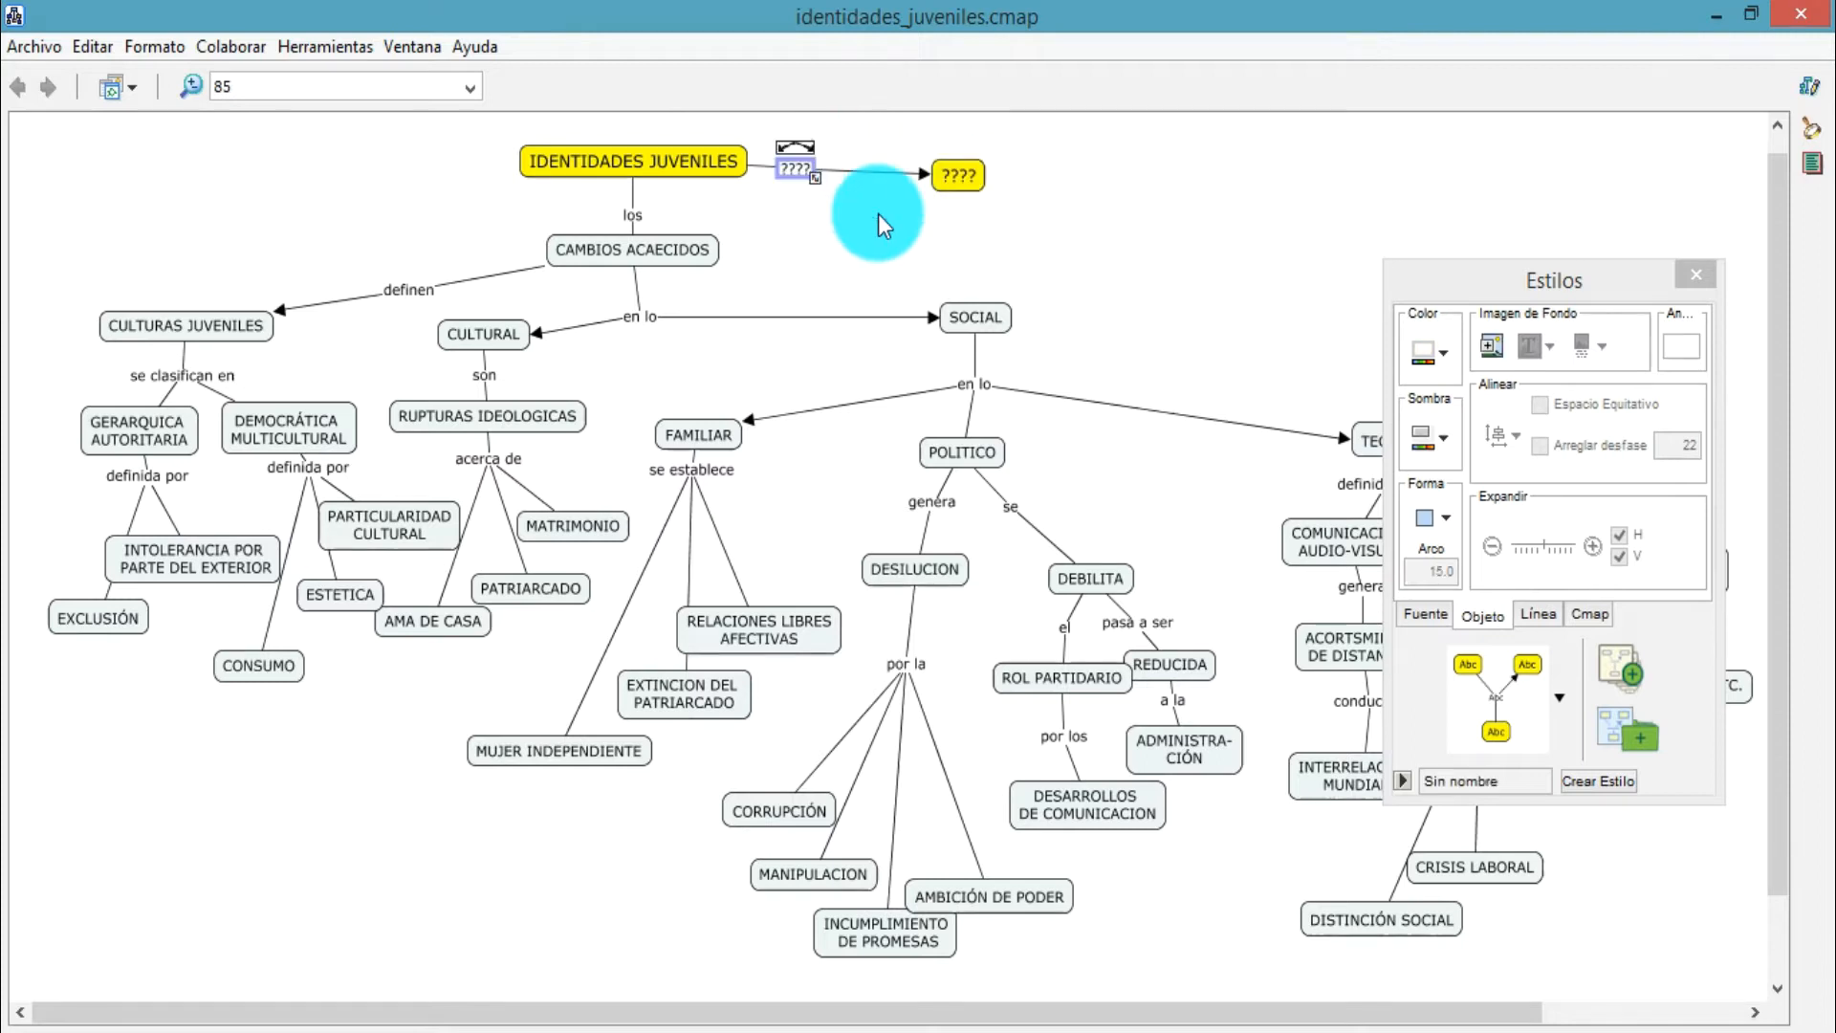
pyautogui.click(962, 175)
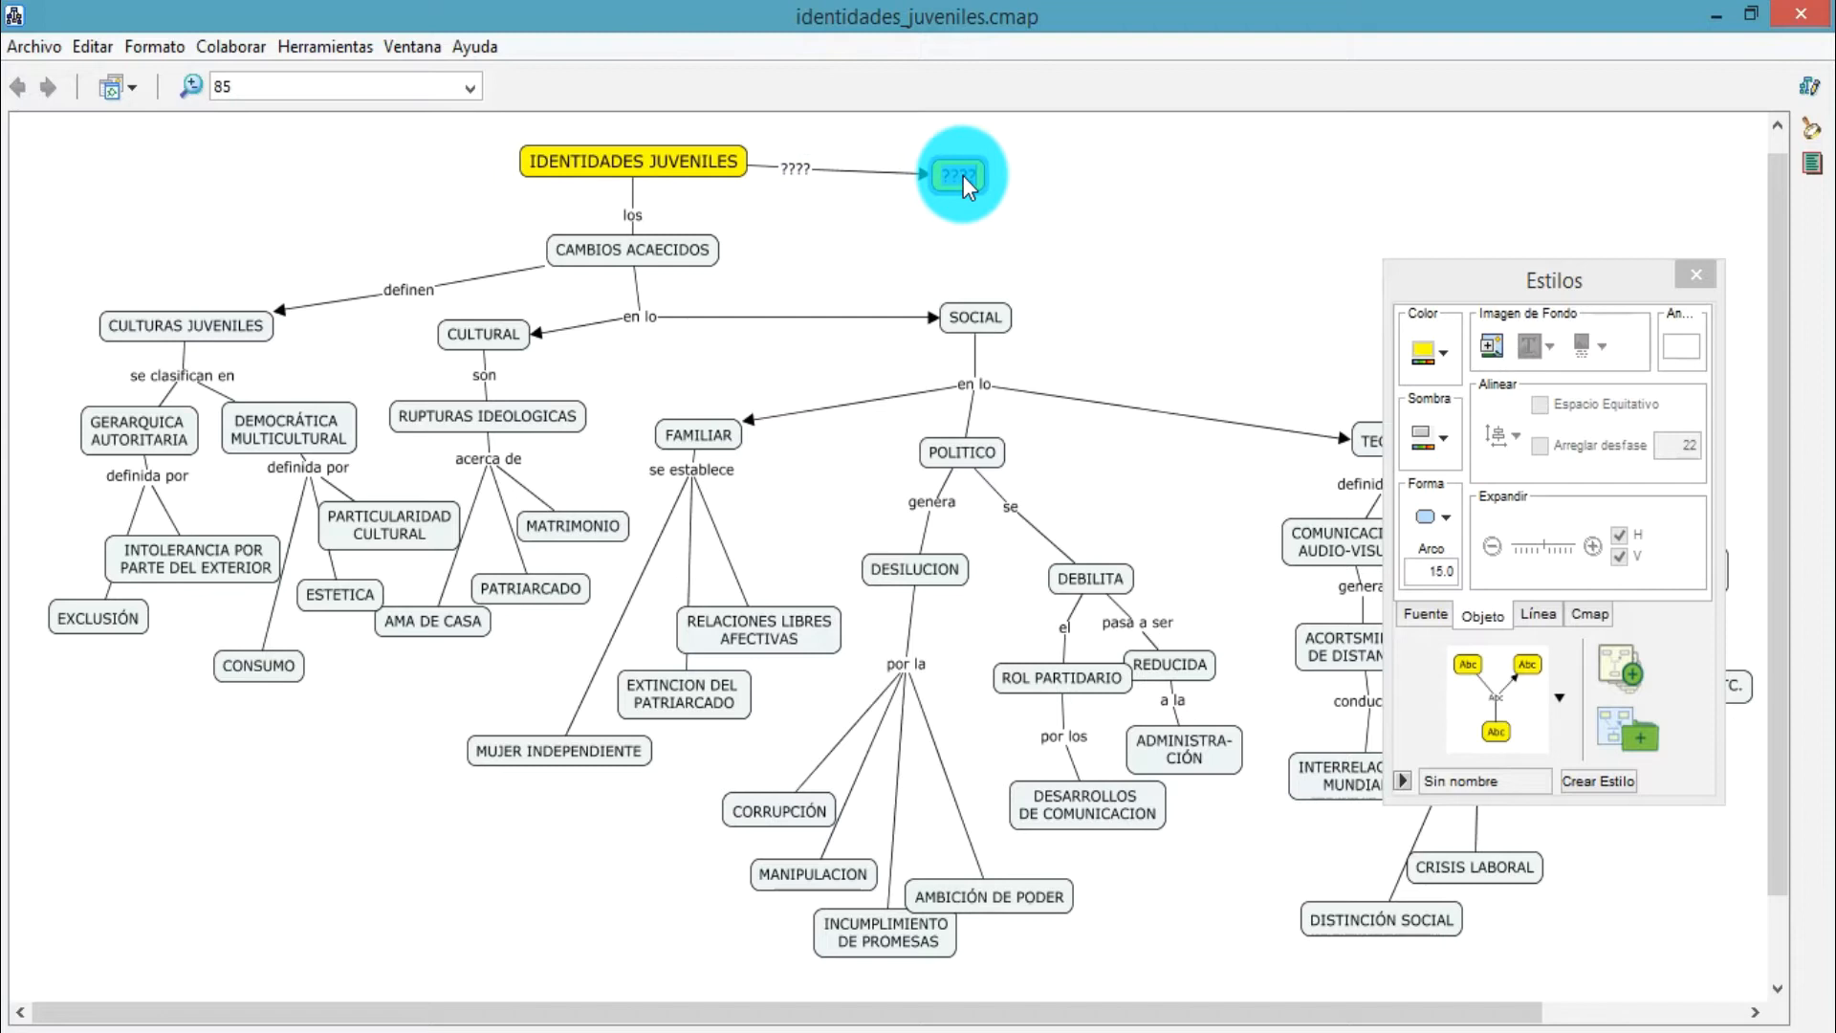
pyautogui.press('BackSpace')
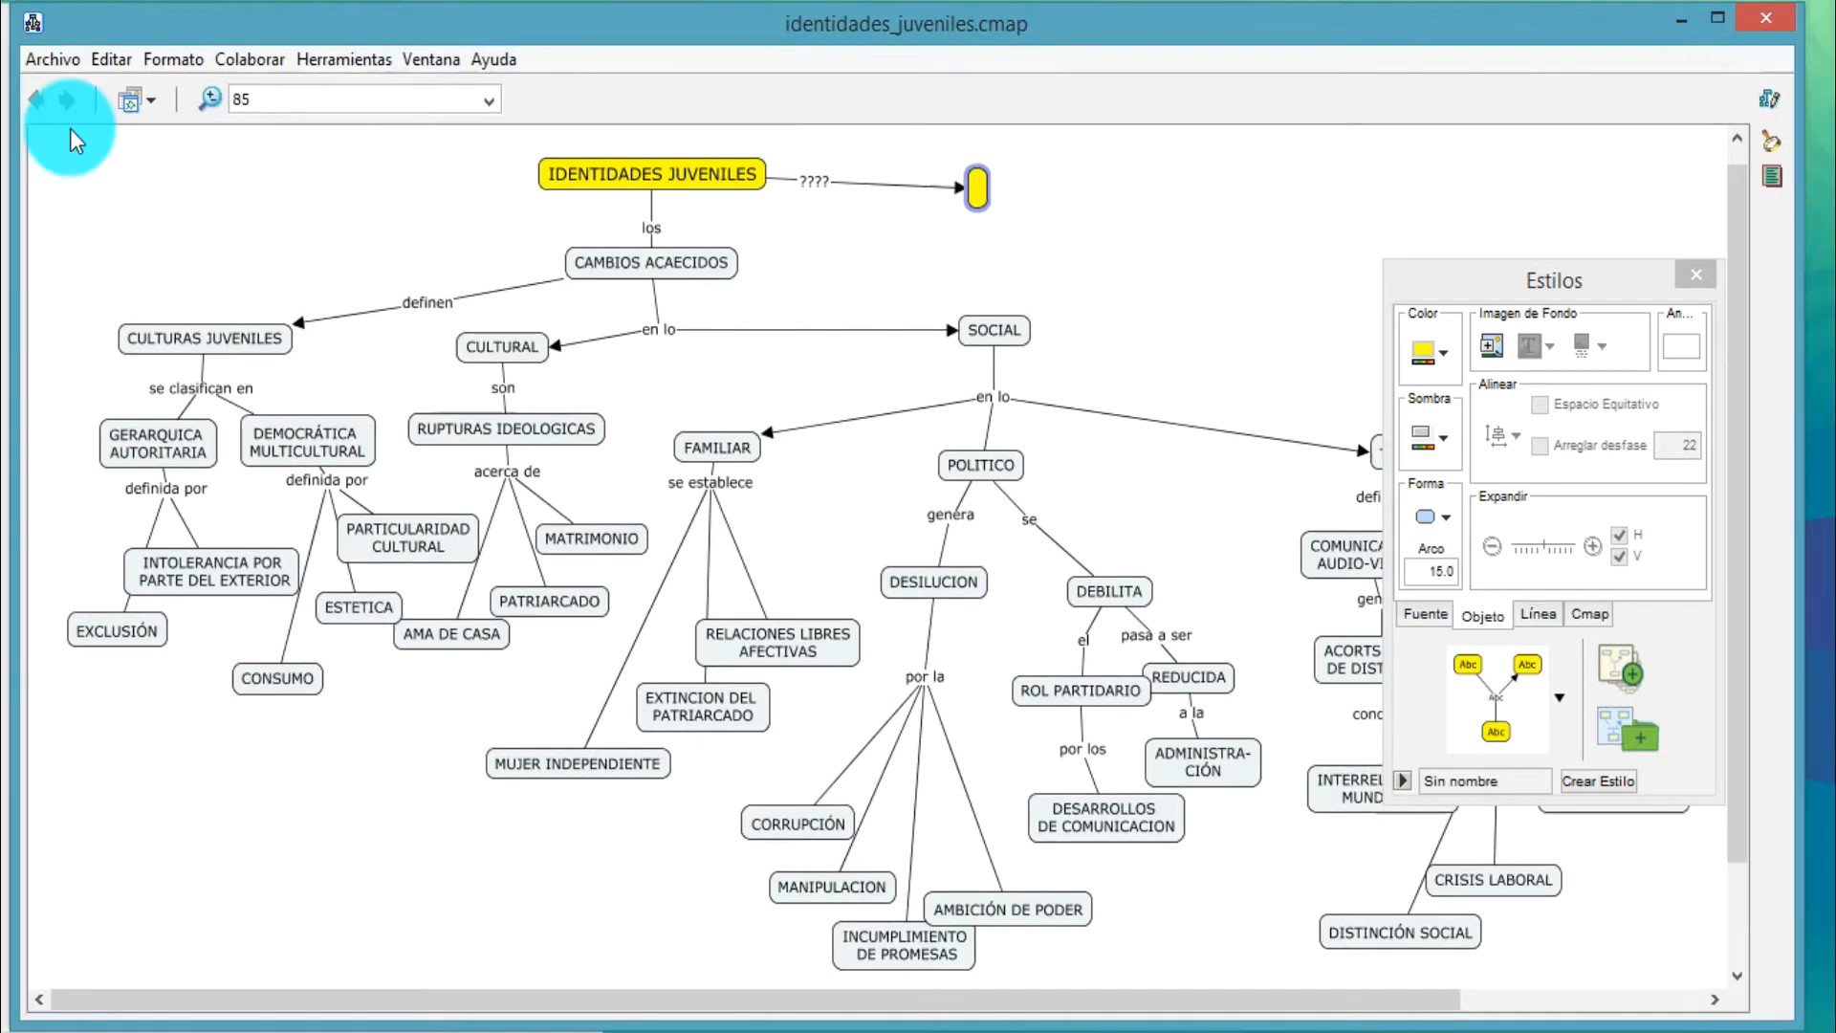
# Add the JPEG image Comunidad Transespacial from the personal desktop folder to Mis Cmaps as a resource
pyautogui.click(131, 101)
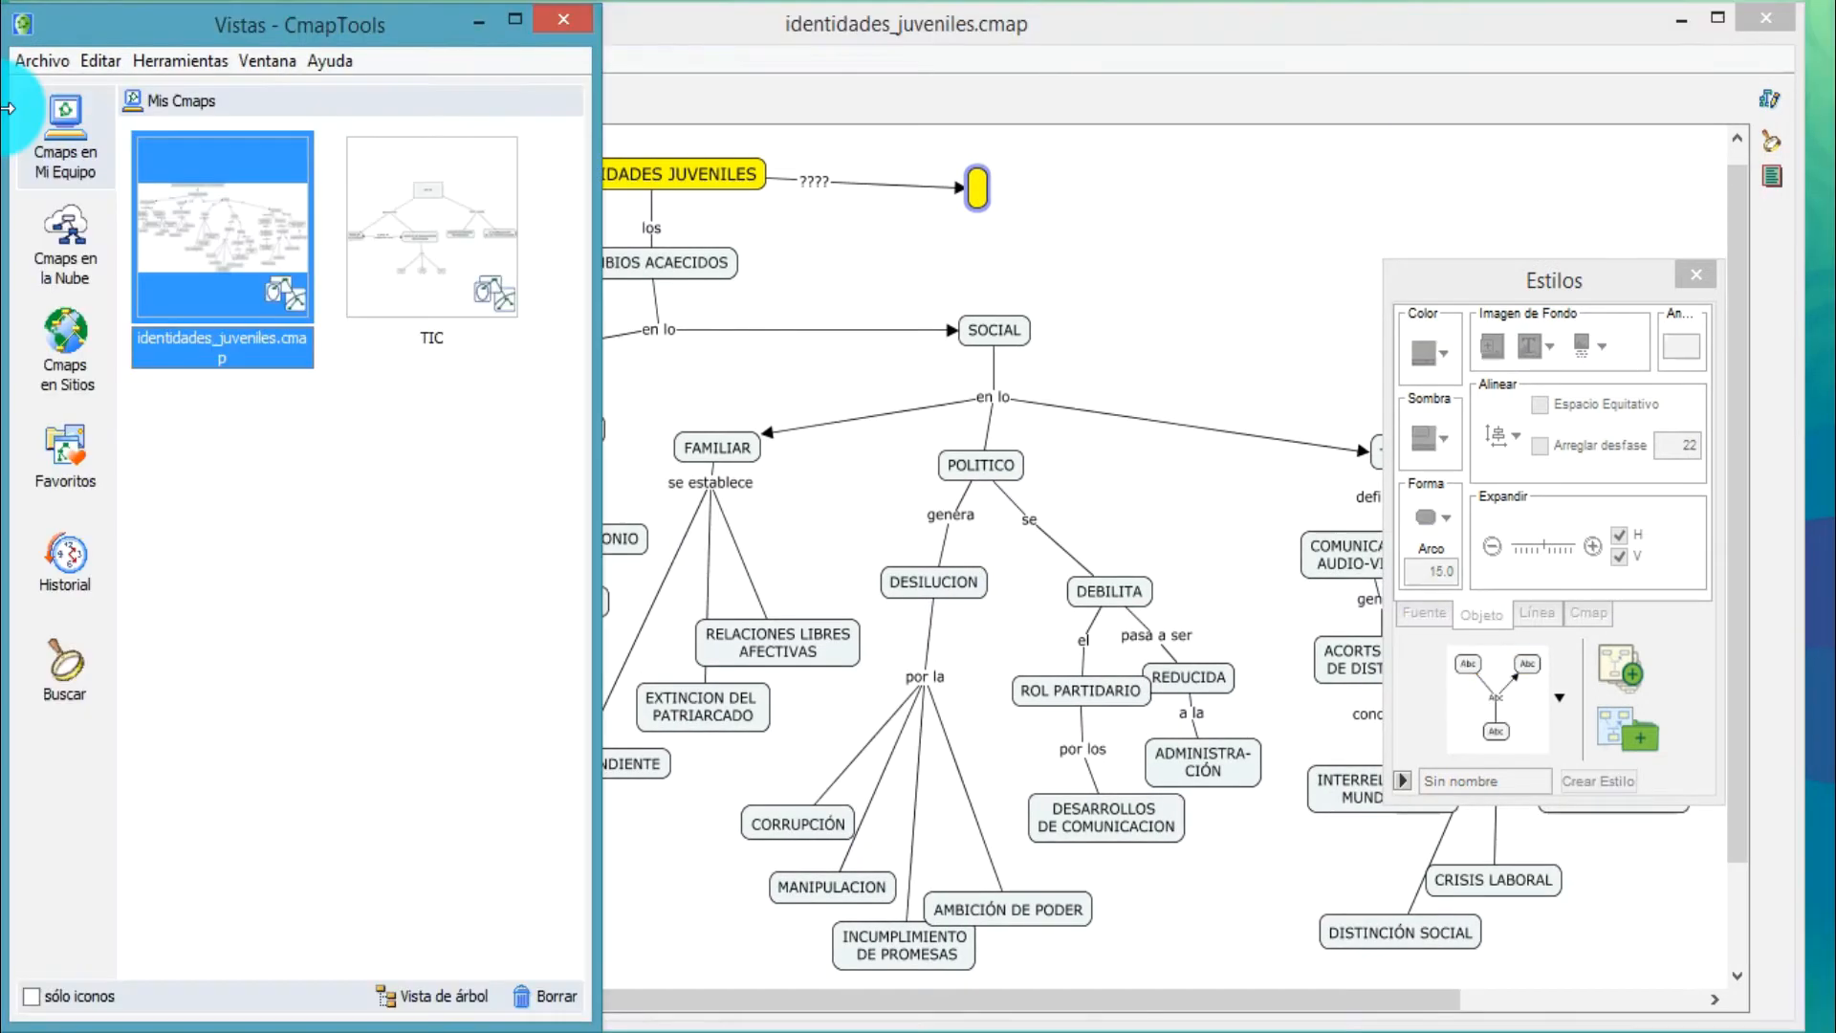
pyautogui.click(392, 442)
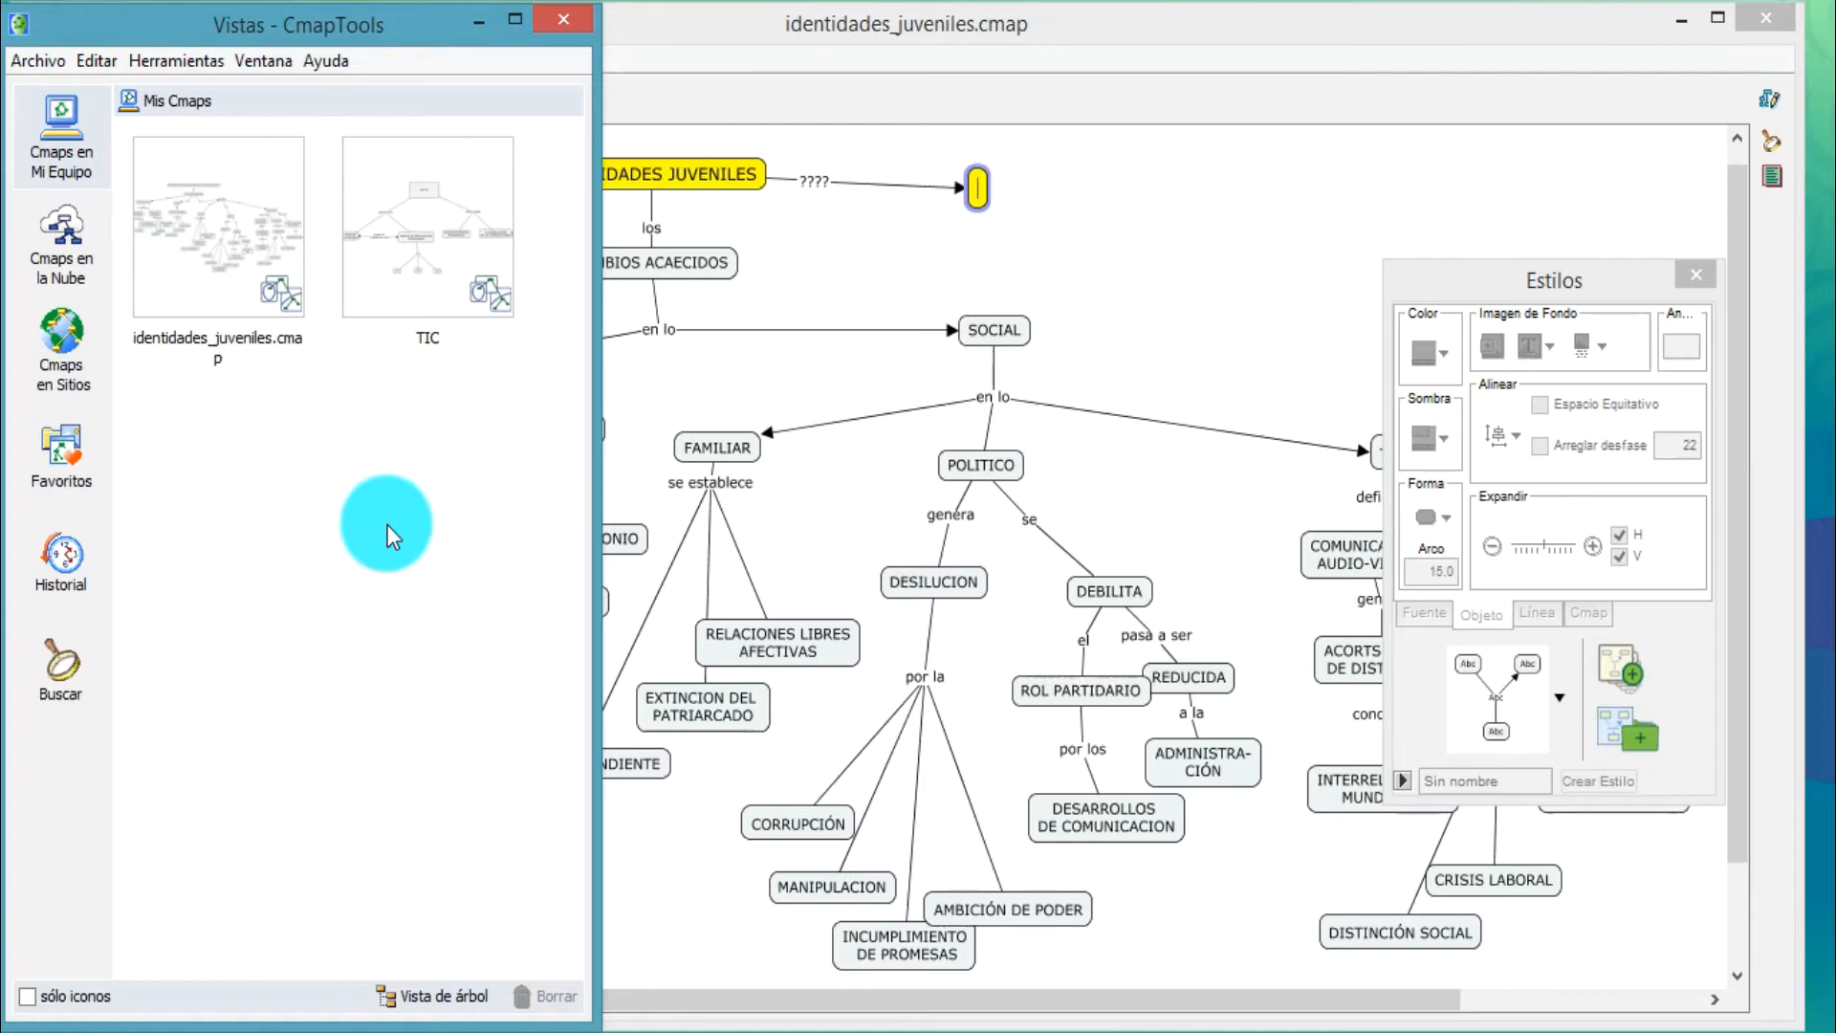
pyautogui.rightClick(438, 505)
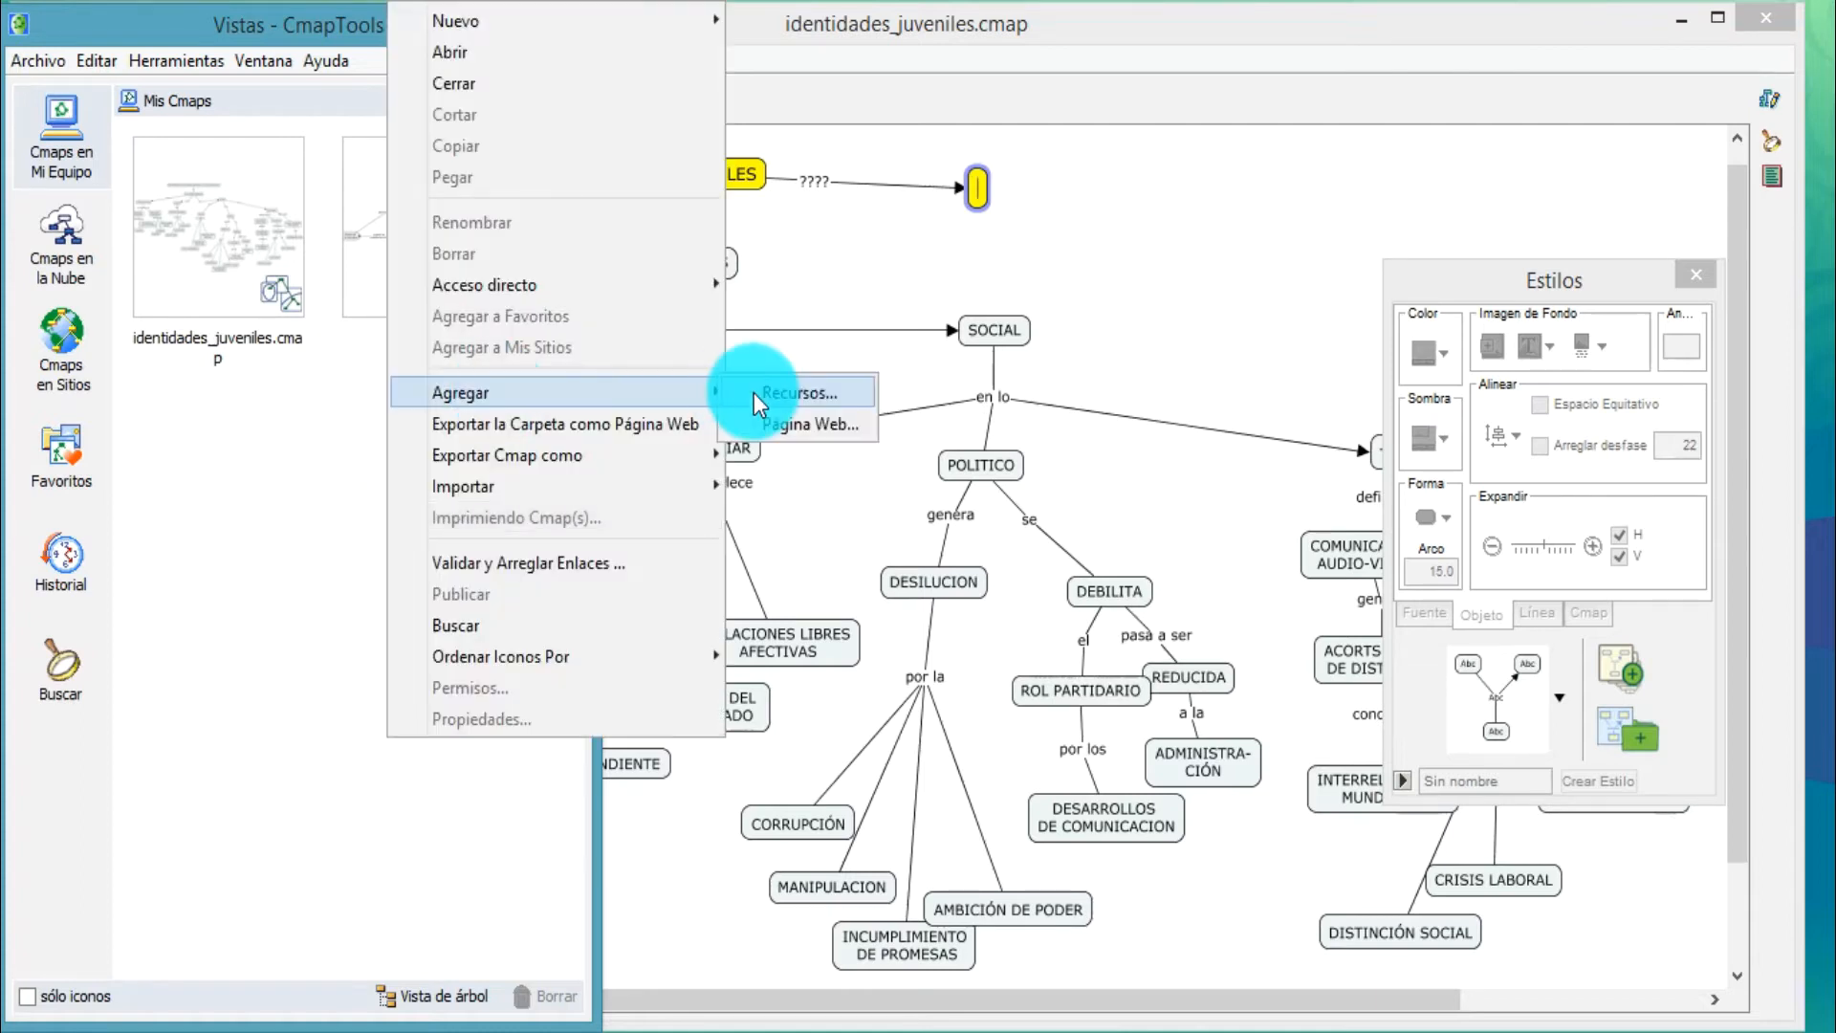
pyautogui.click(754, 392)
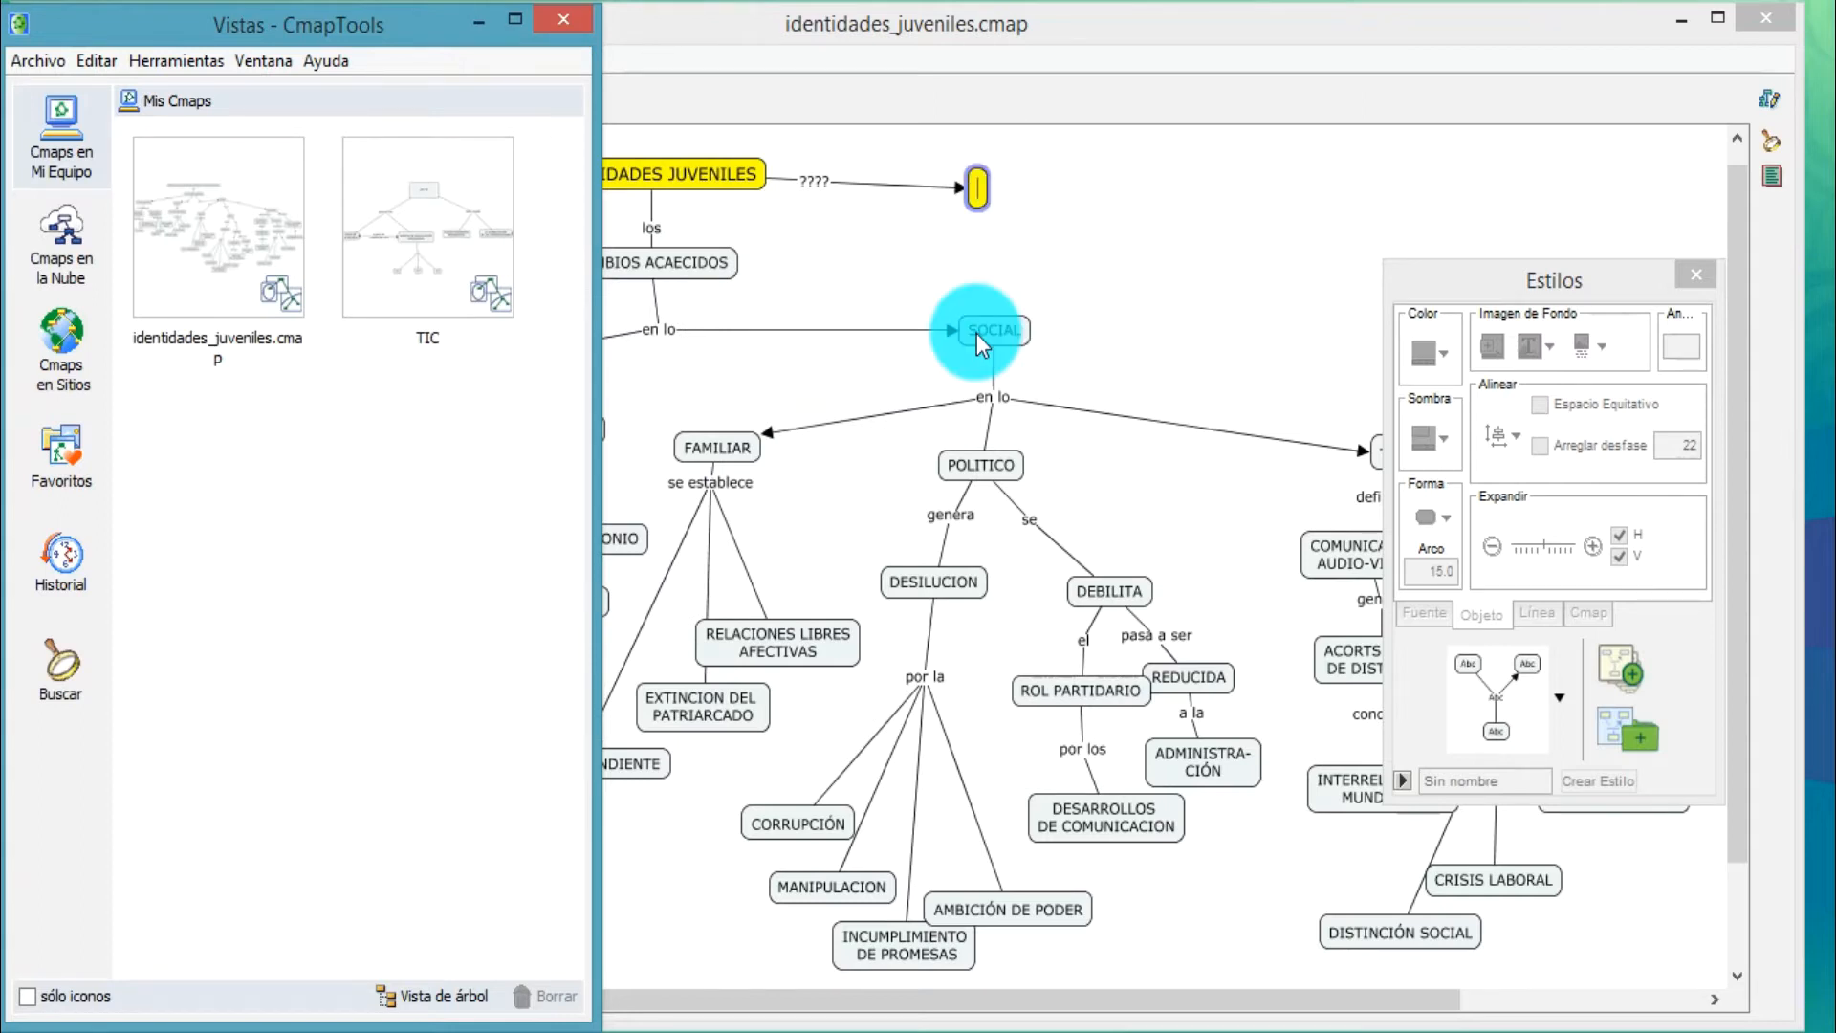
pyautogui.doubleClick(674, 591)
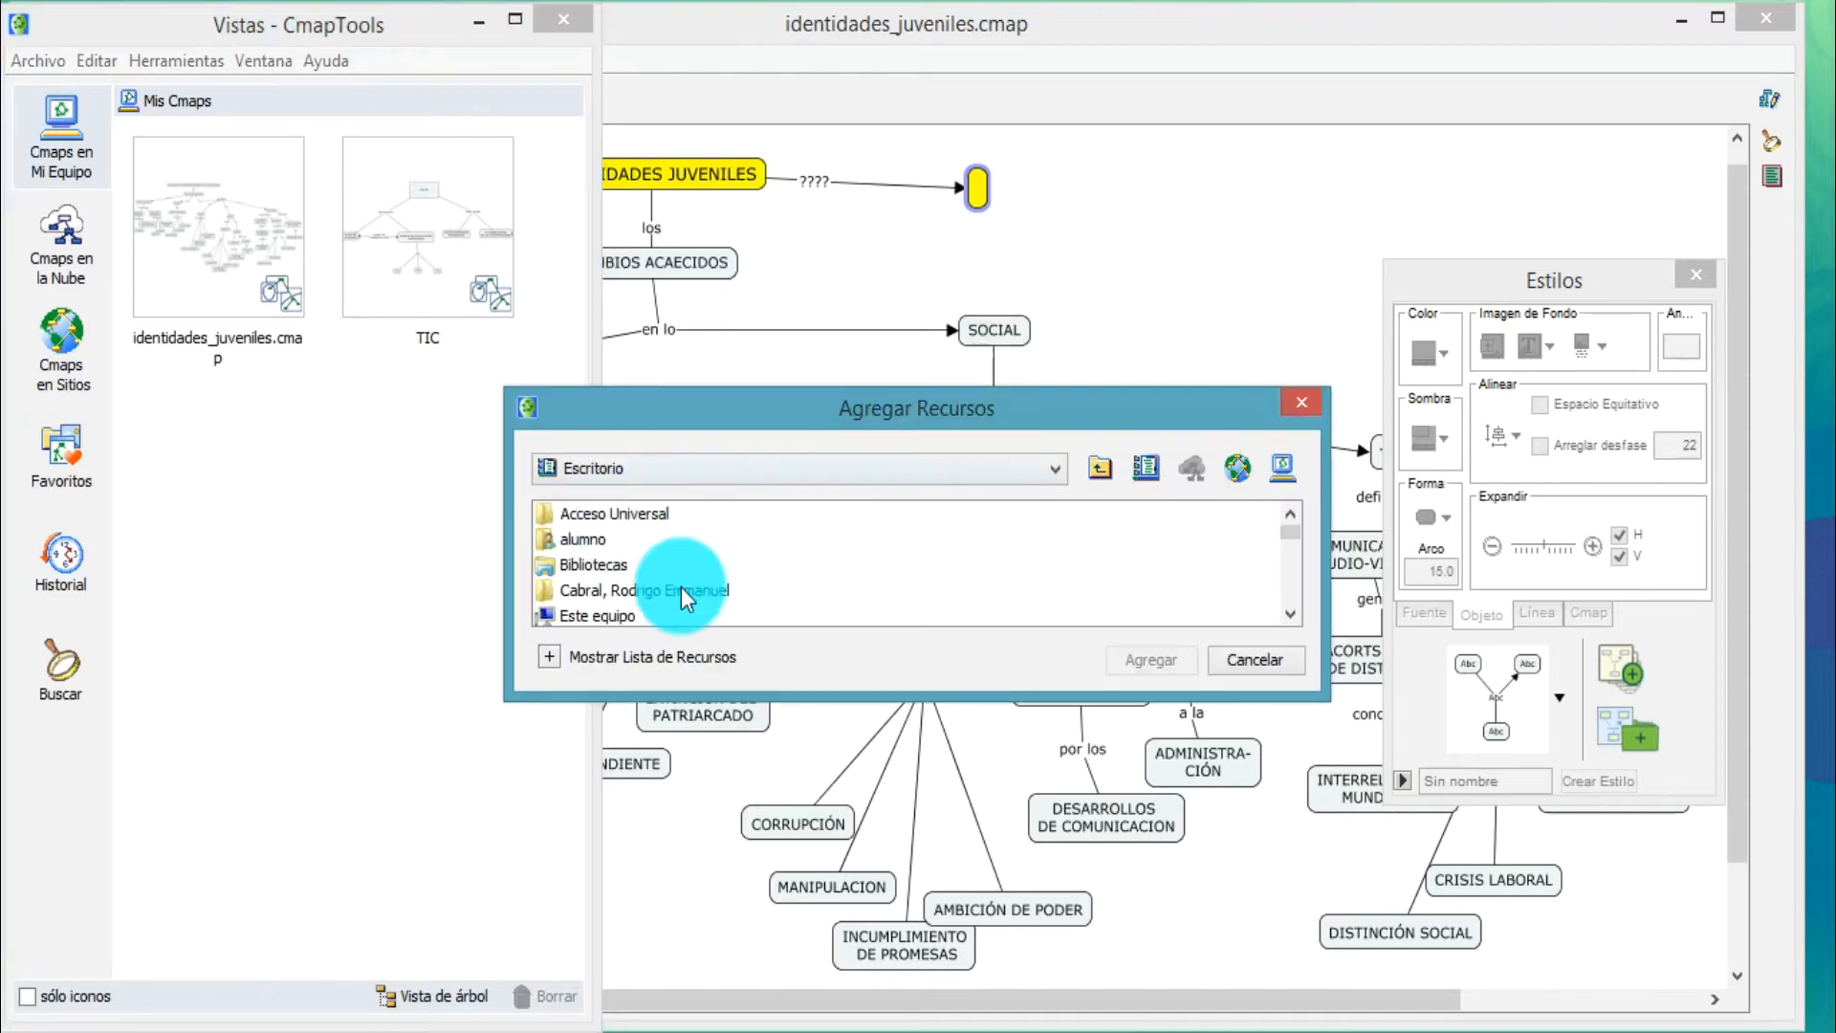
pyautogui.click(1139, 658)
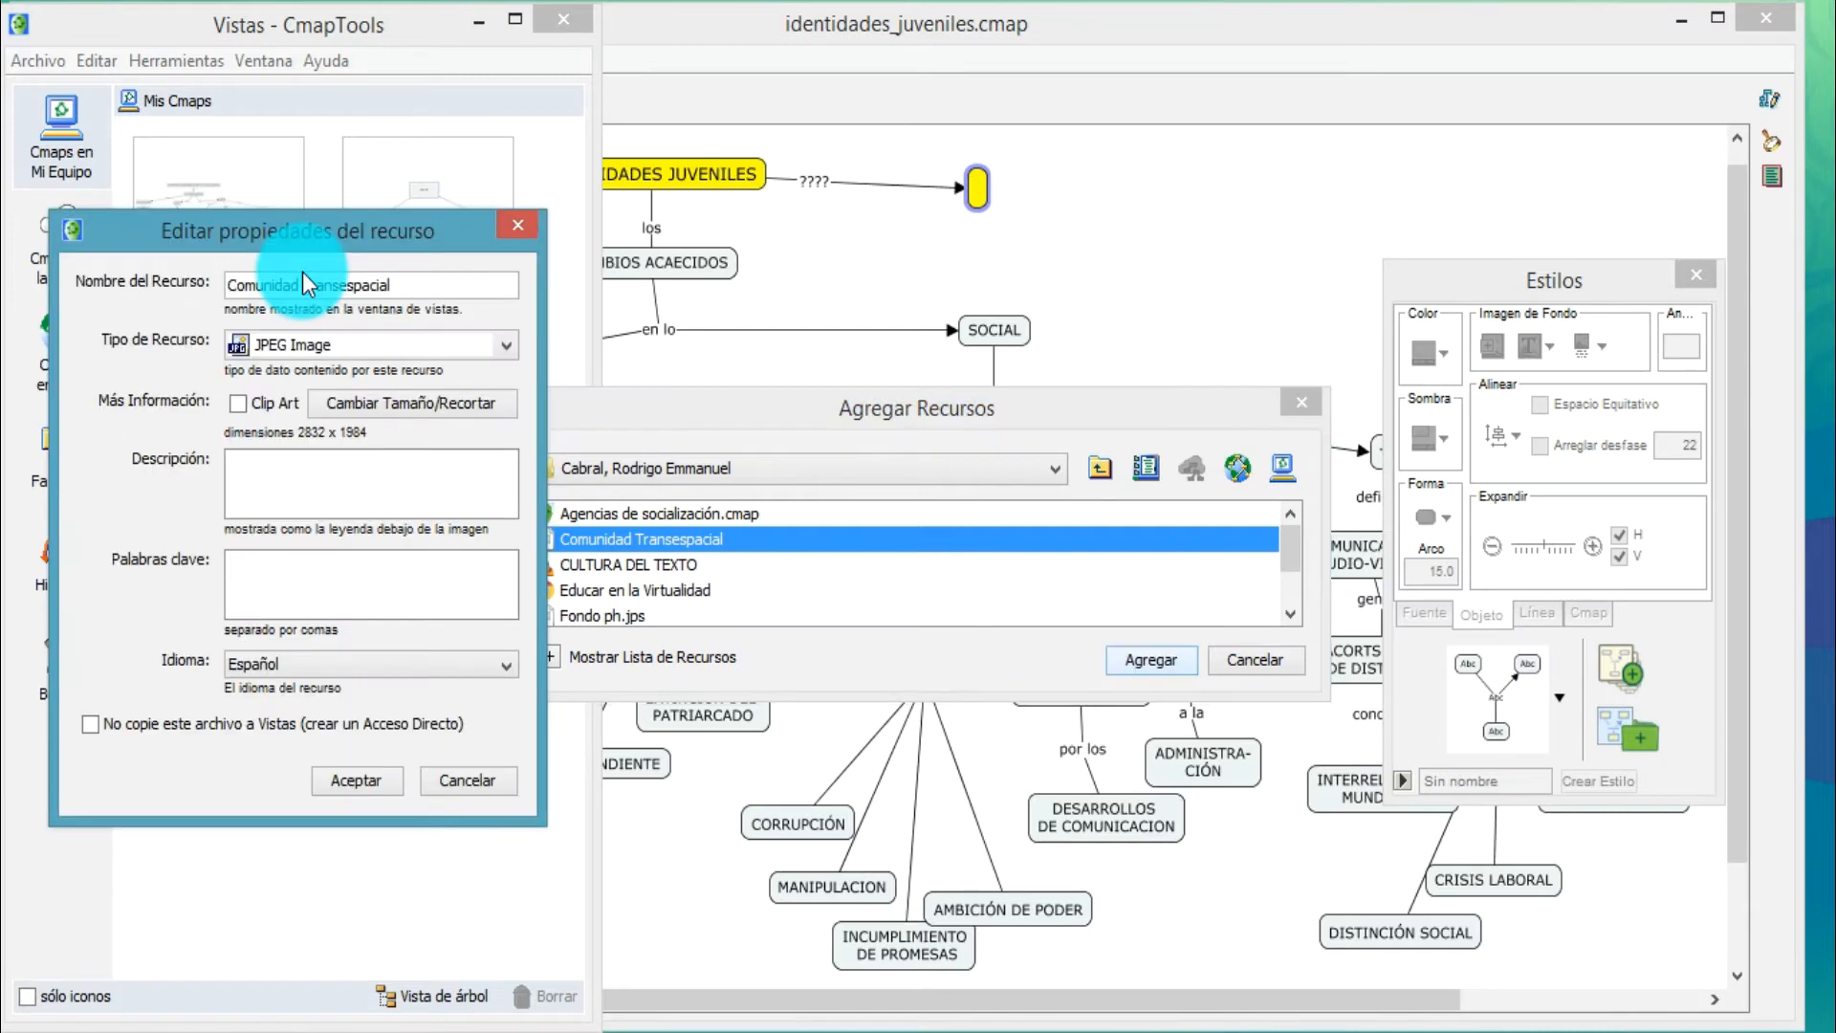
pyautogui.click(269, 482)
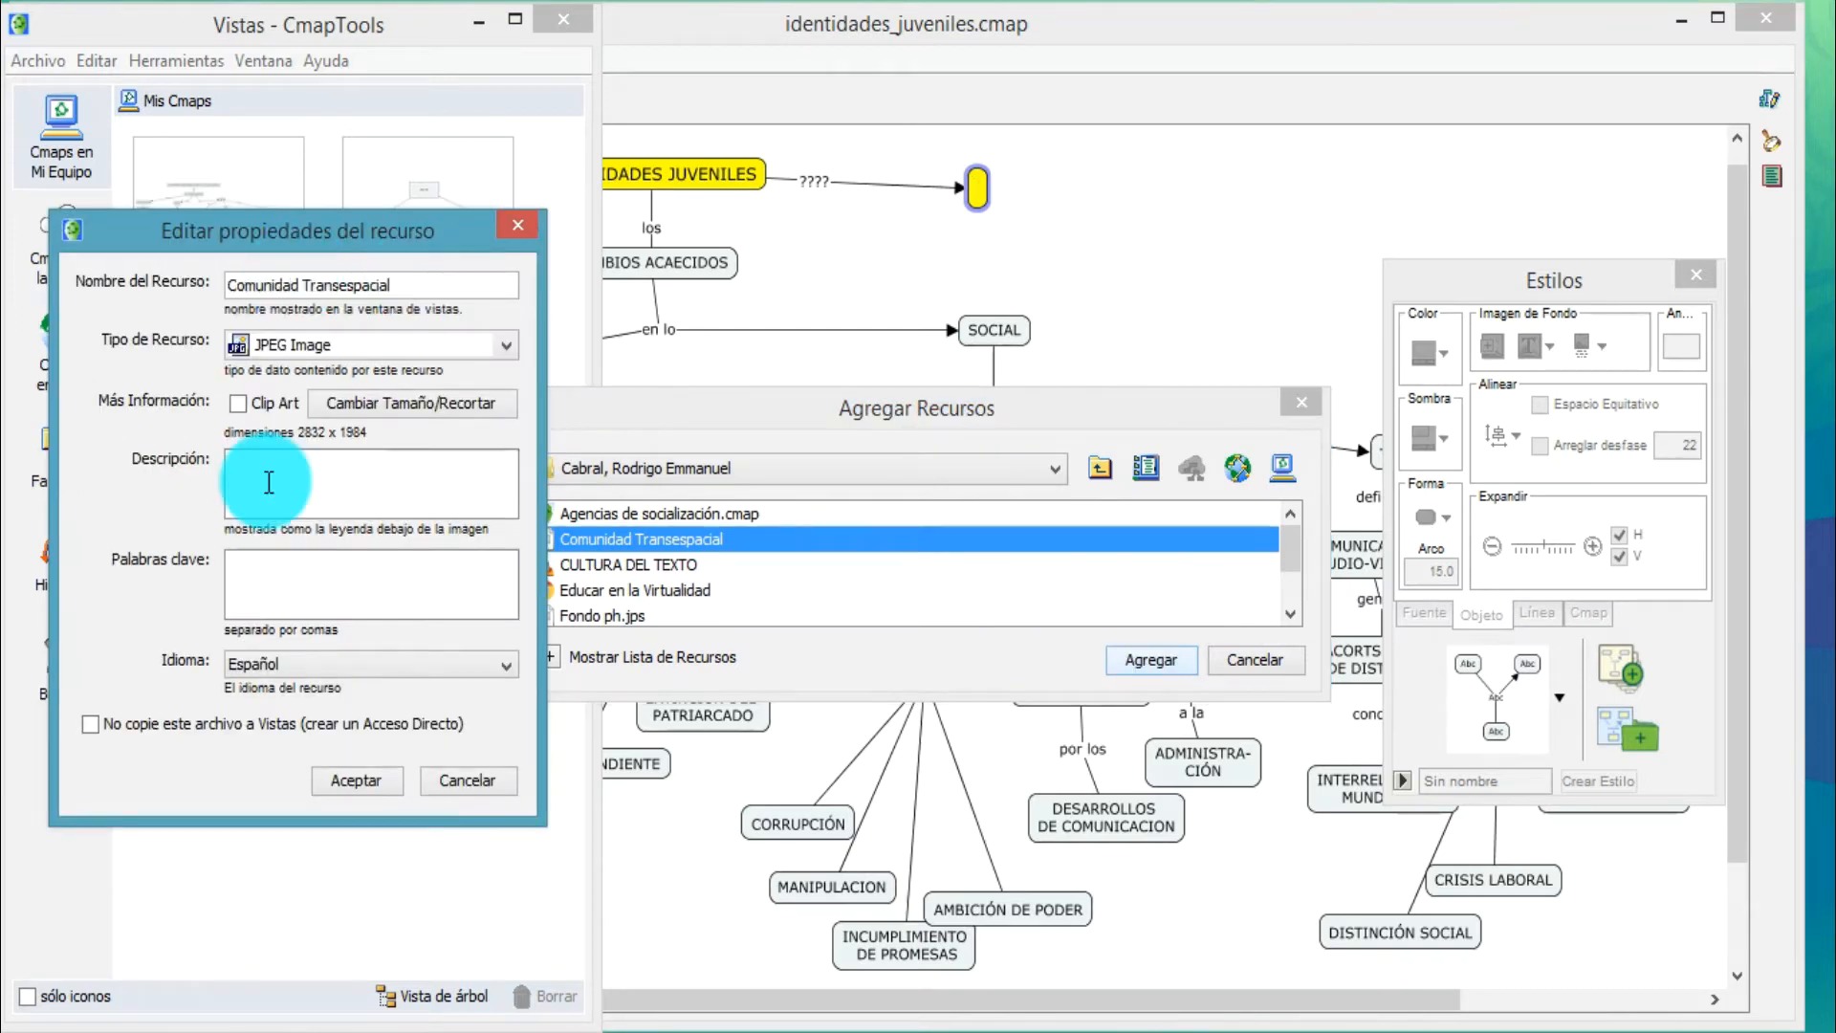
pyautogui.click(375, 777)
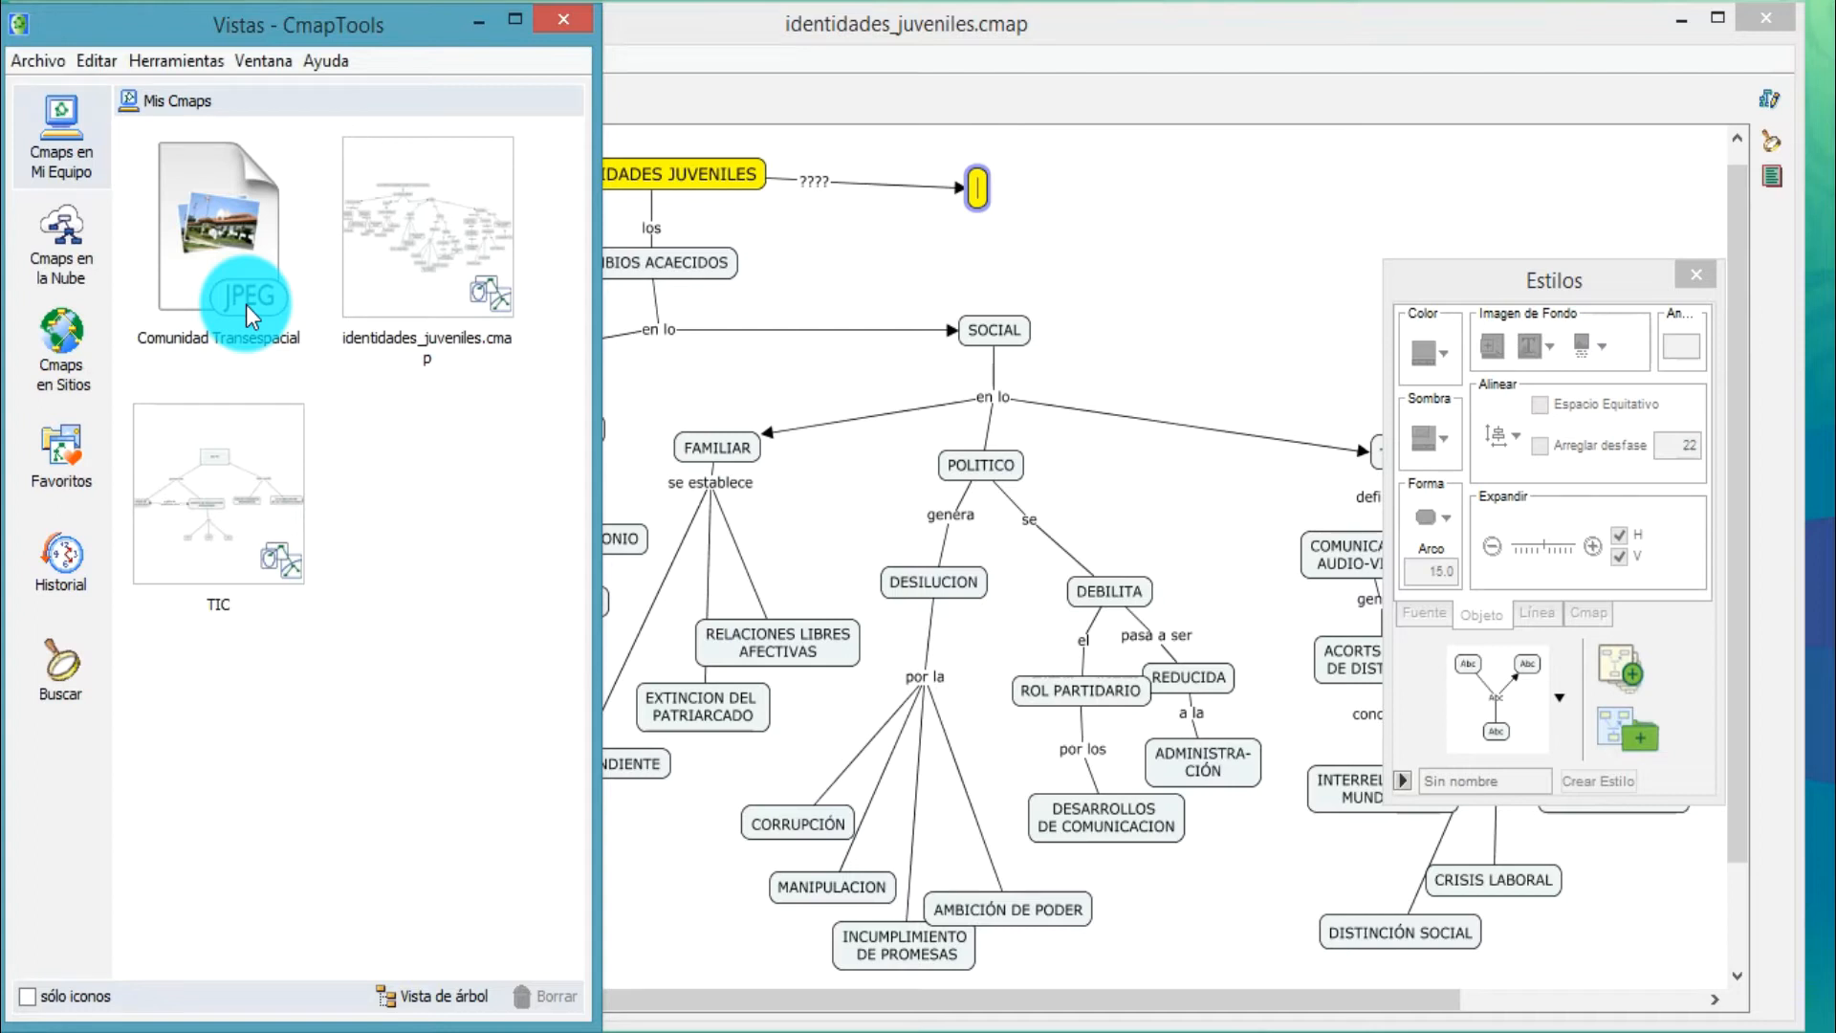
# Set Comunidad Transespacial as the background image of the new empty concept
pyautogui.click(980, 195)
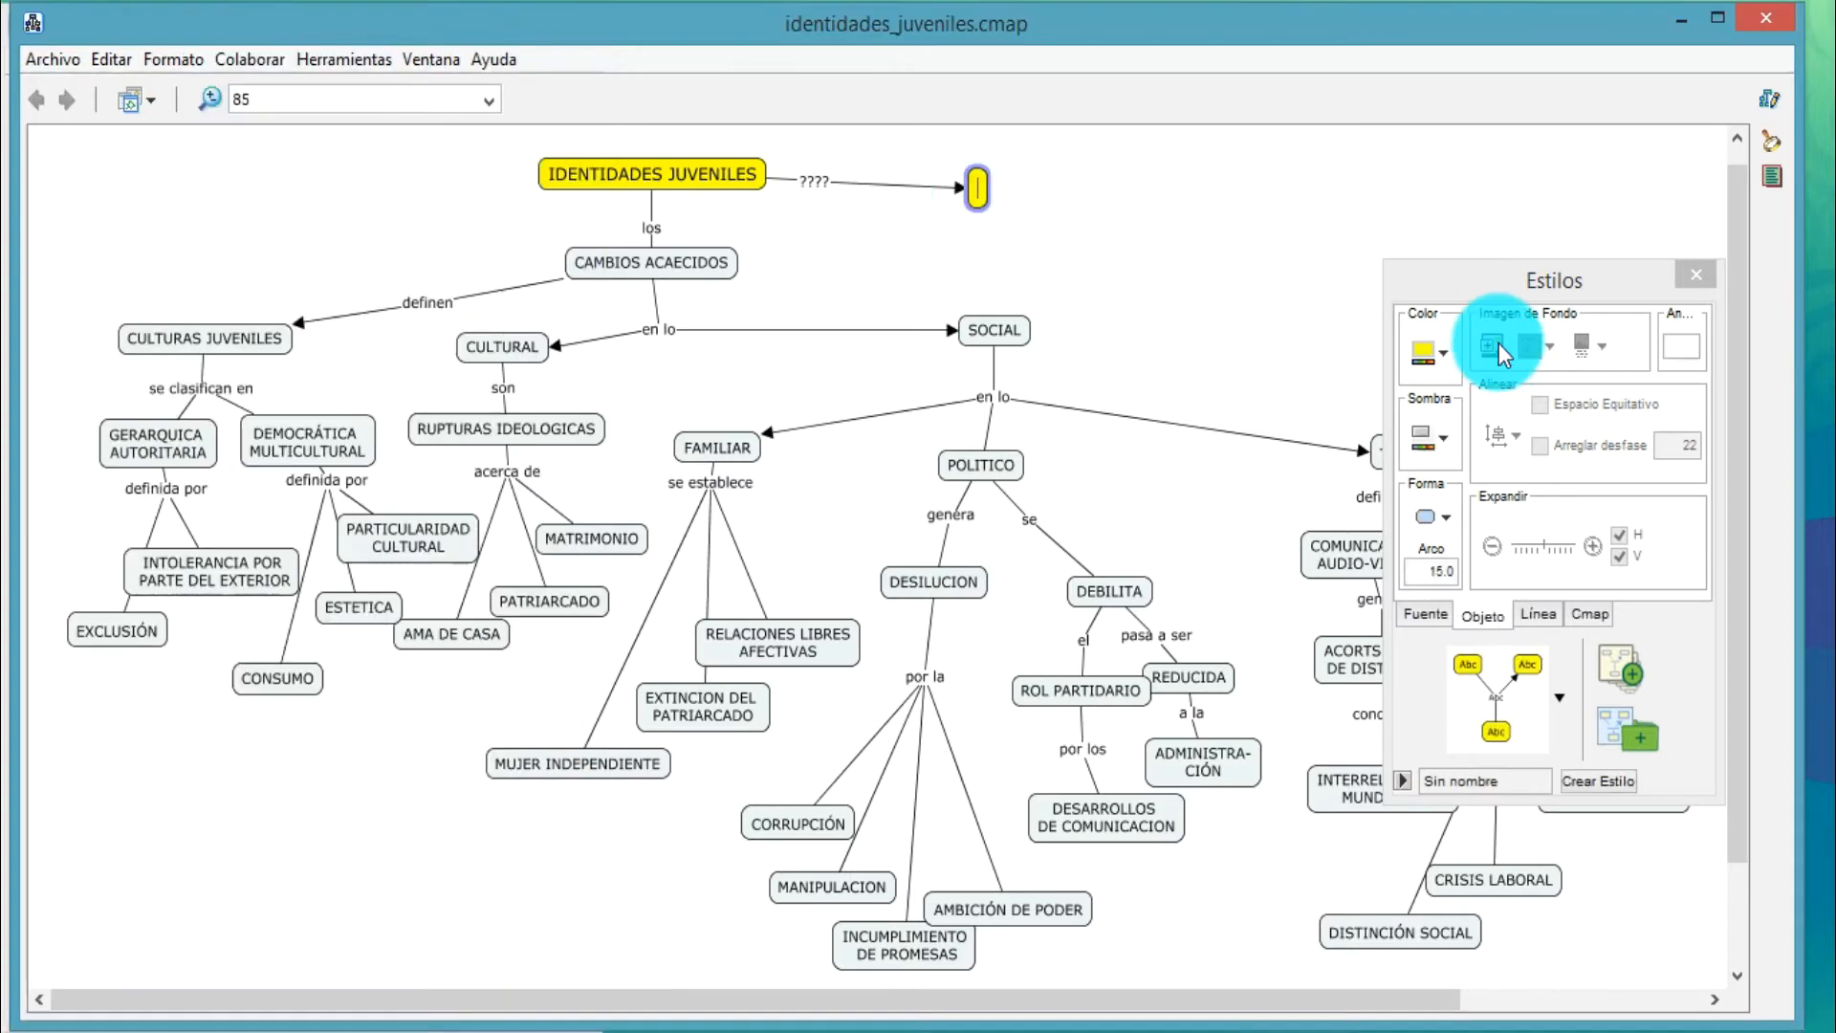
pyautogui.click(1488, 352)
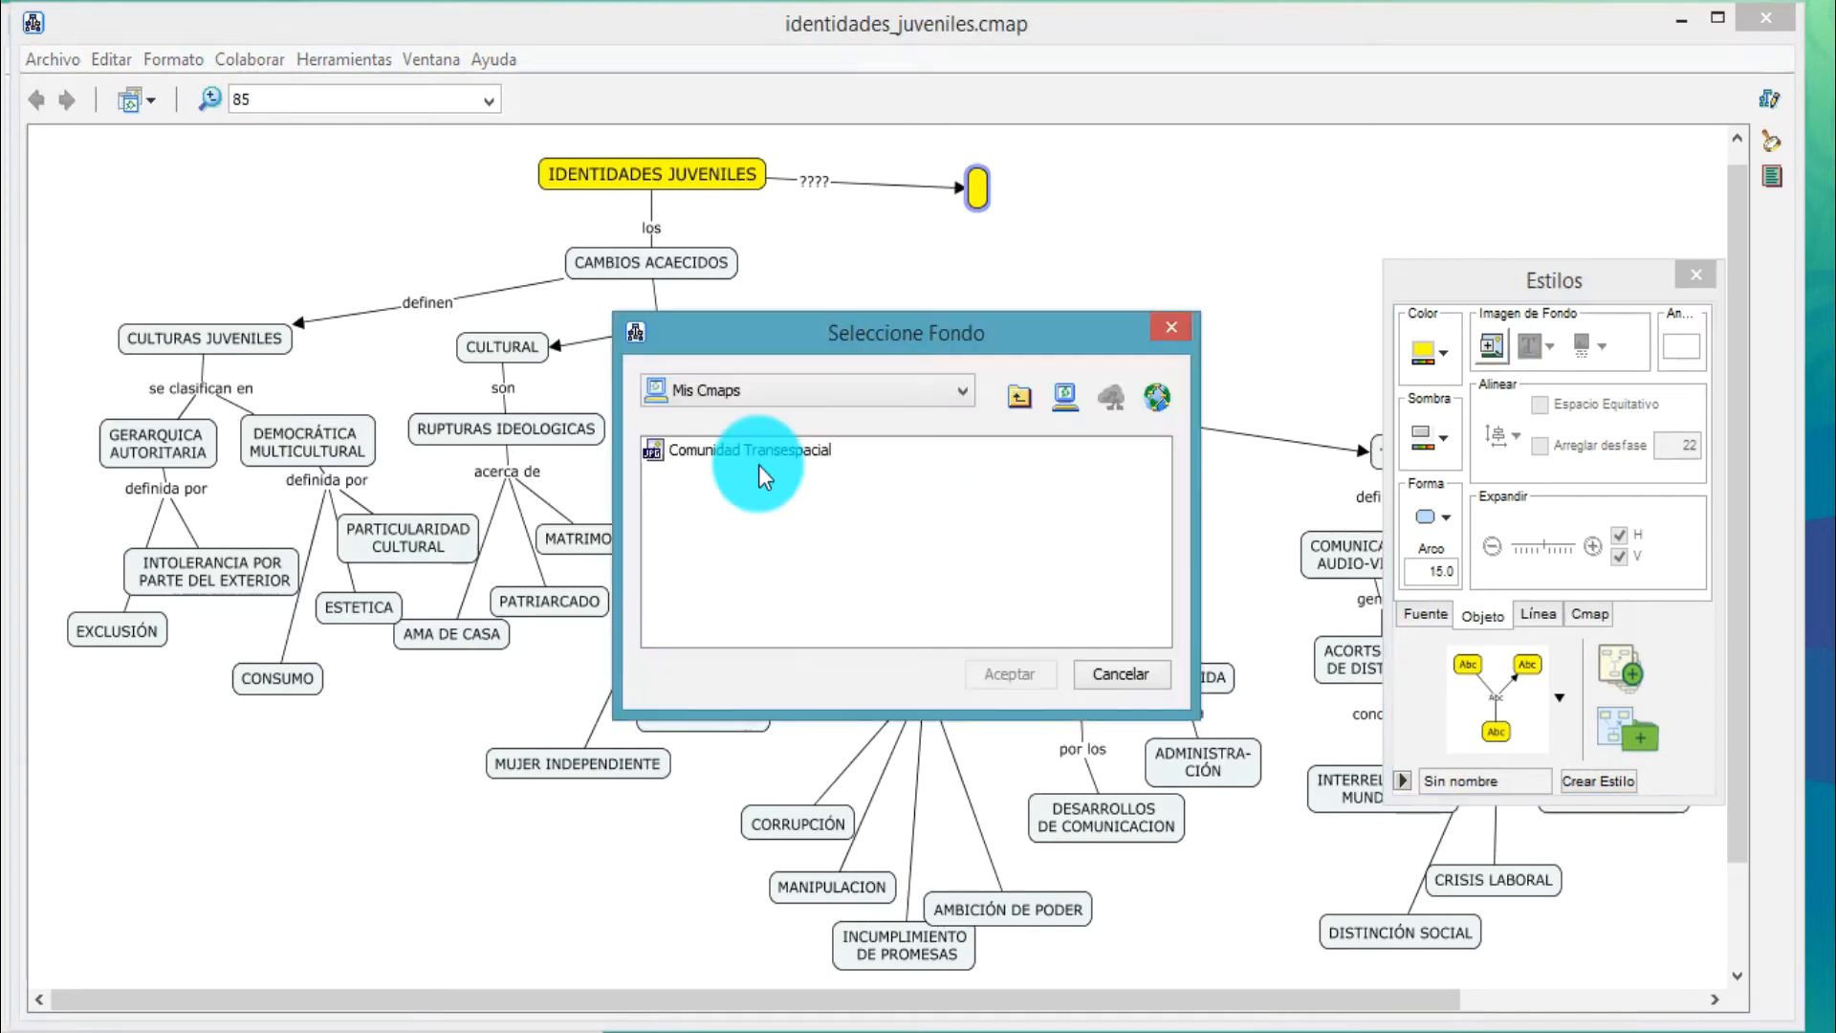
pyautogui.click(754, 455)
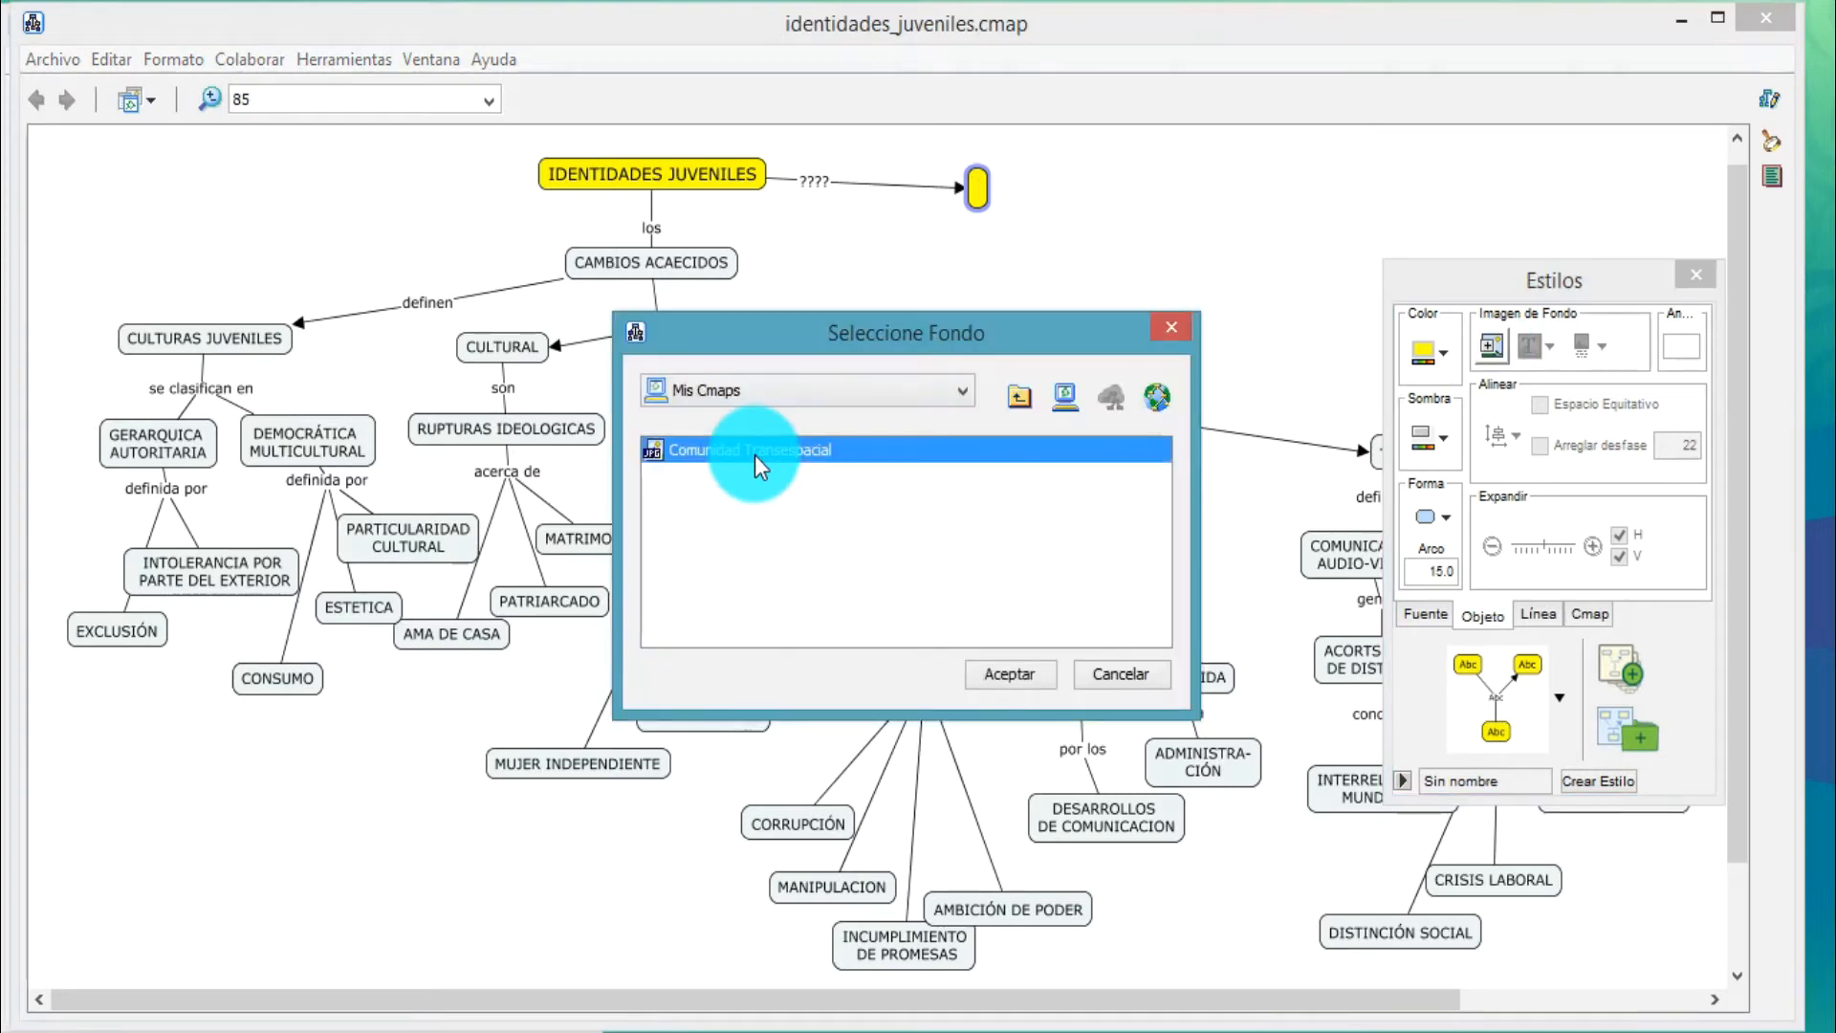
pyautogui.click(997, 667)
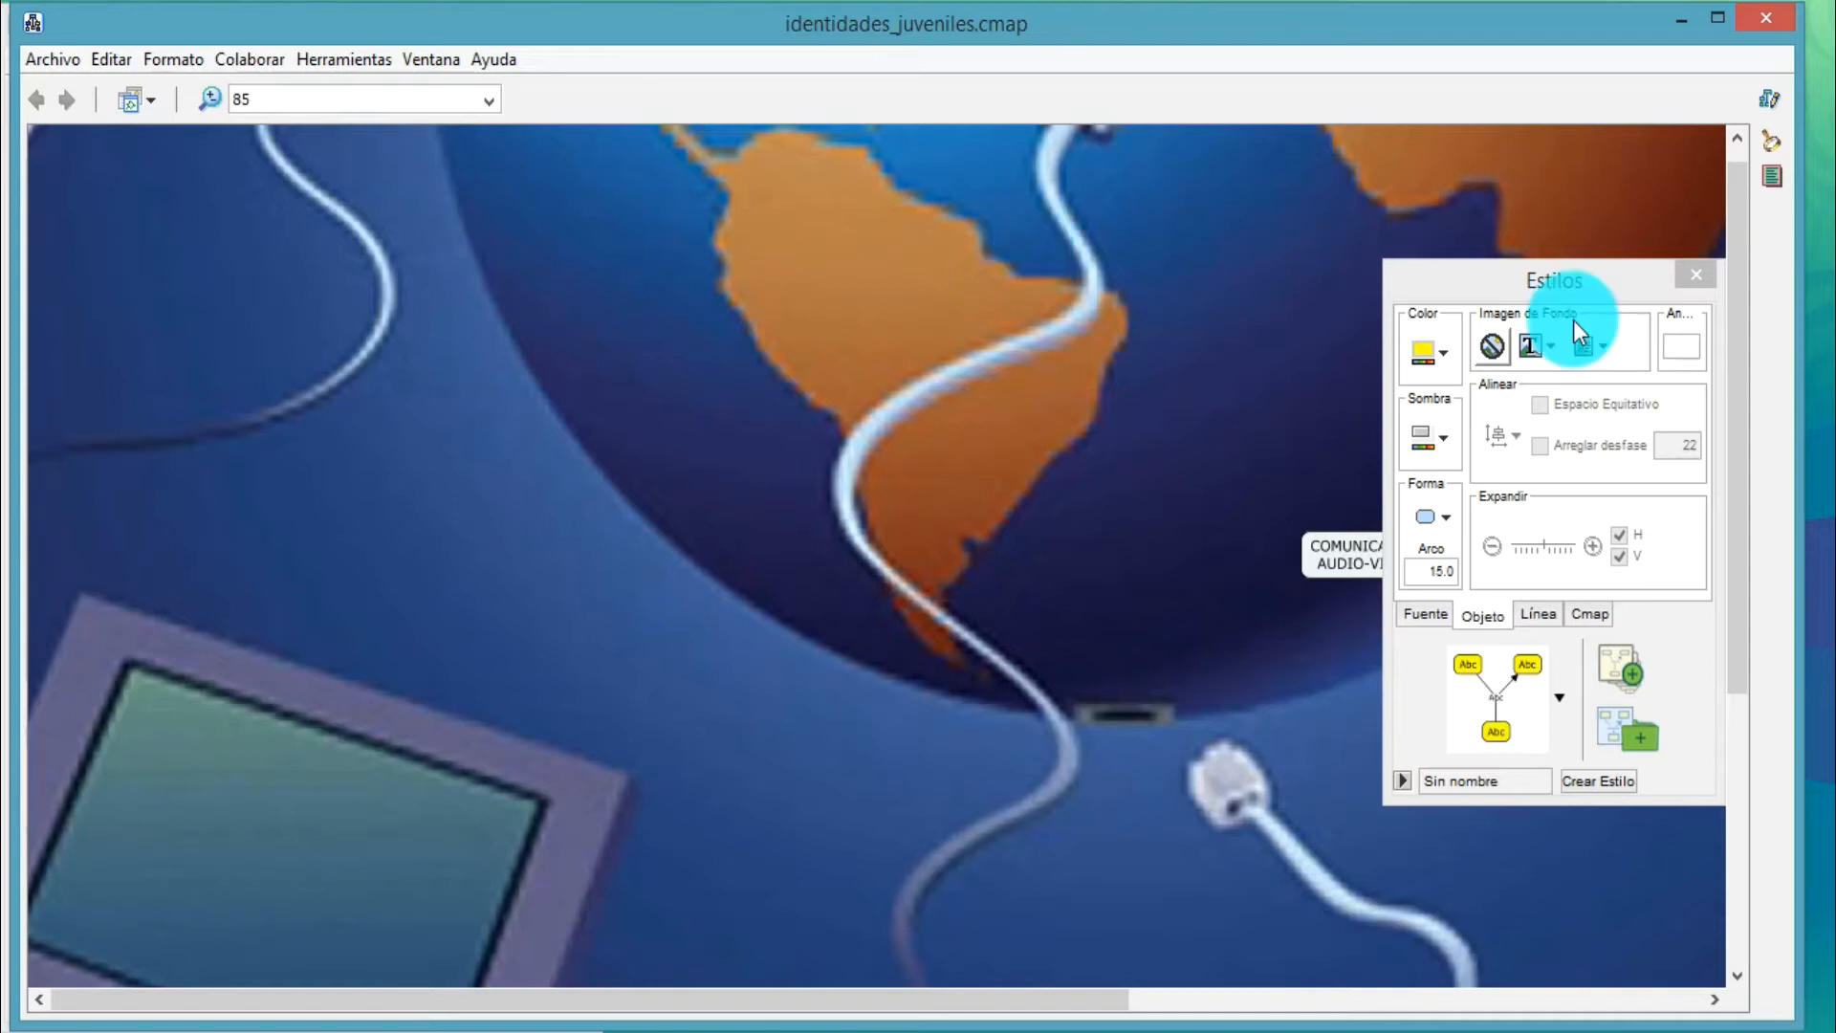
# Scale the background image to its concept, and adjust that concept's size and position a little farther from the title
pyautogui.click(1599, 353)
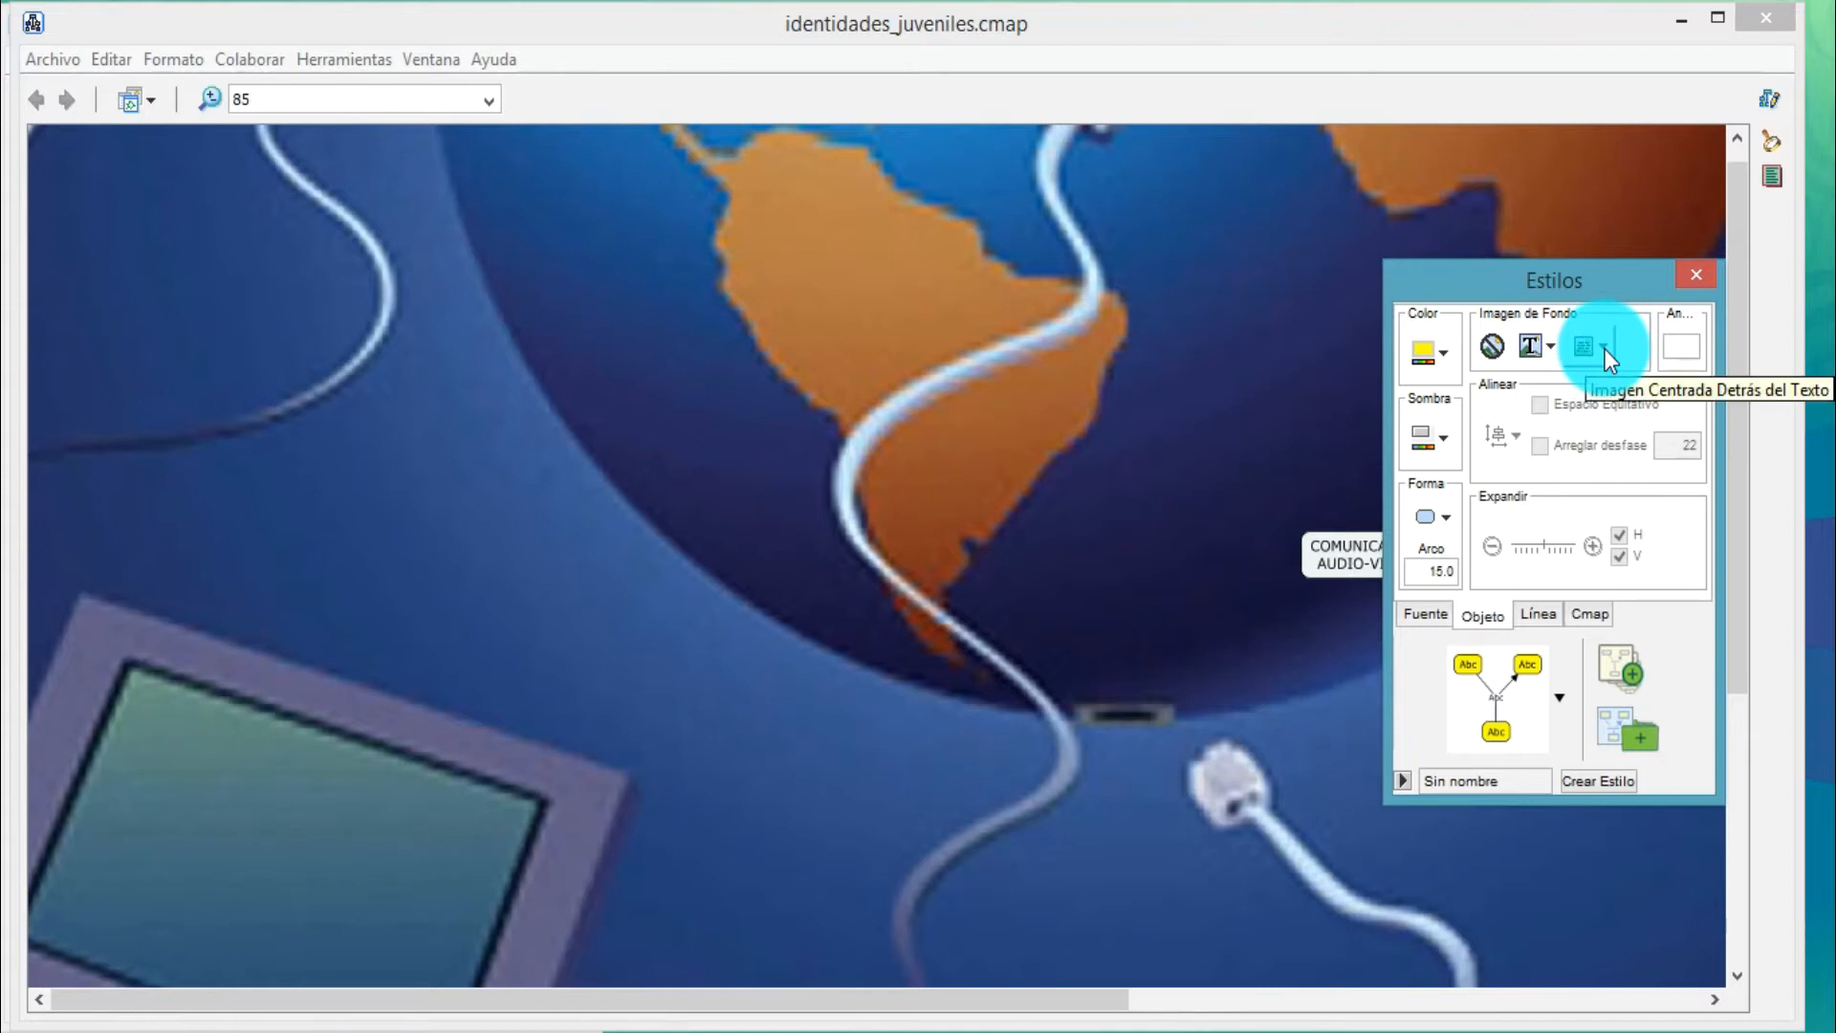
pyautogui.click(1552, 347)
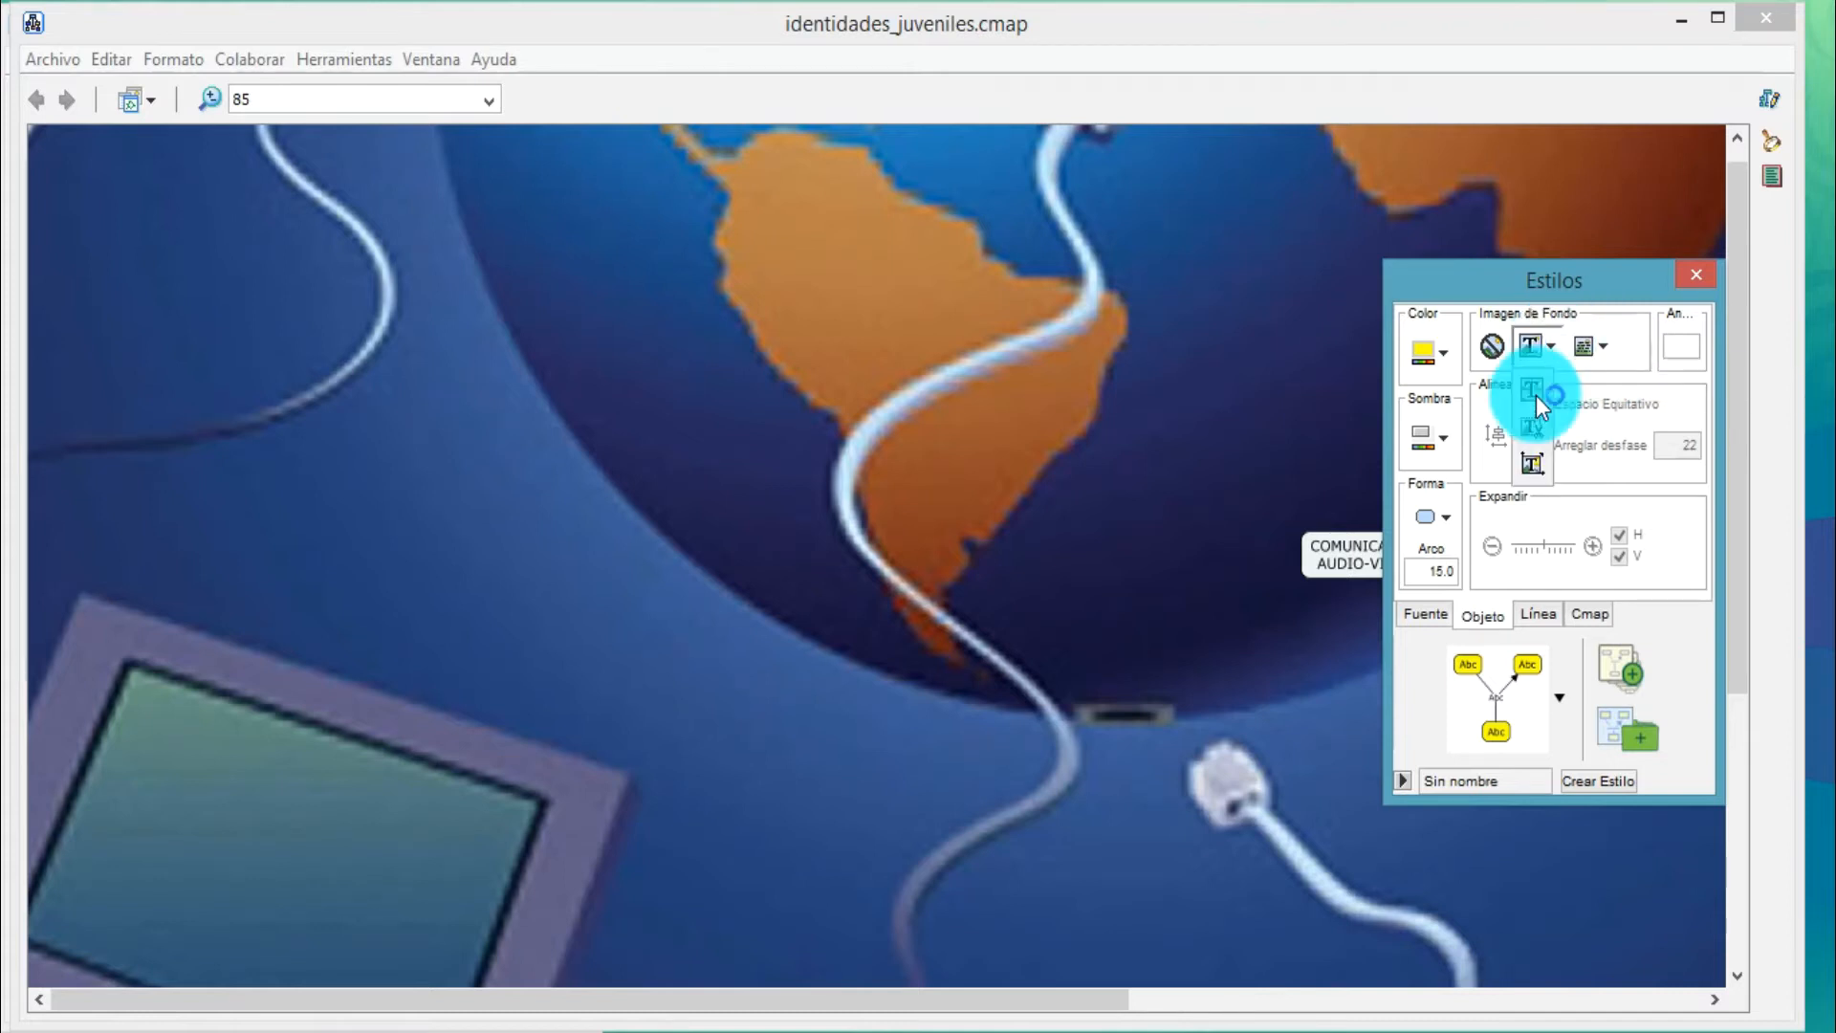
pyautogui.click(1527, 462)
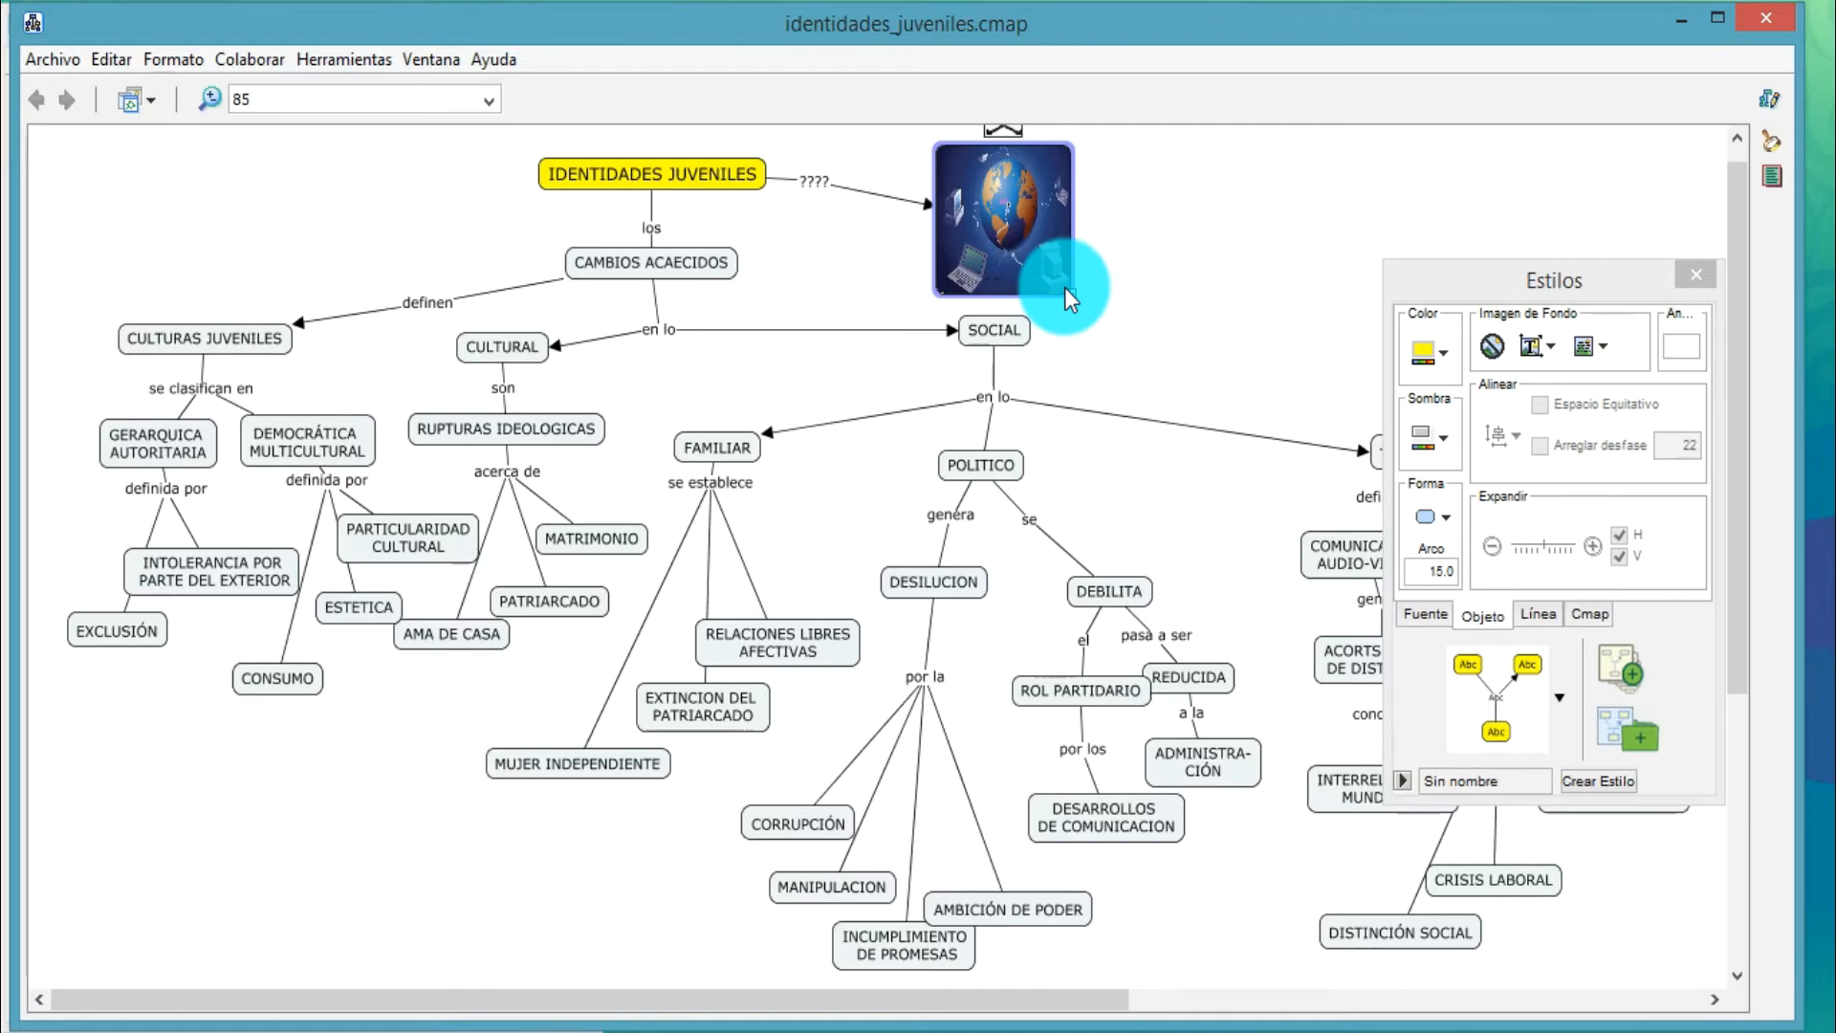
pyautogui.moveTo(1101, 295)
pyautogui.mouseDown()
pyautogui.moveTo(1090, 283)
pyautogui.moveTo(1147, 367)
pyautogui.moveTo(1086, 283)
pyautogui.moveTo(1114, 296)
pyautogui.mouseUp()
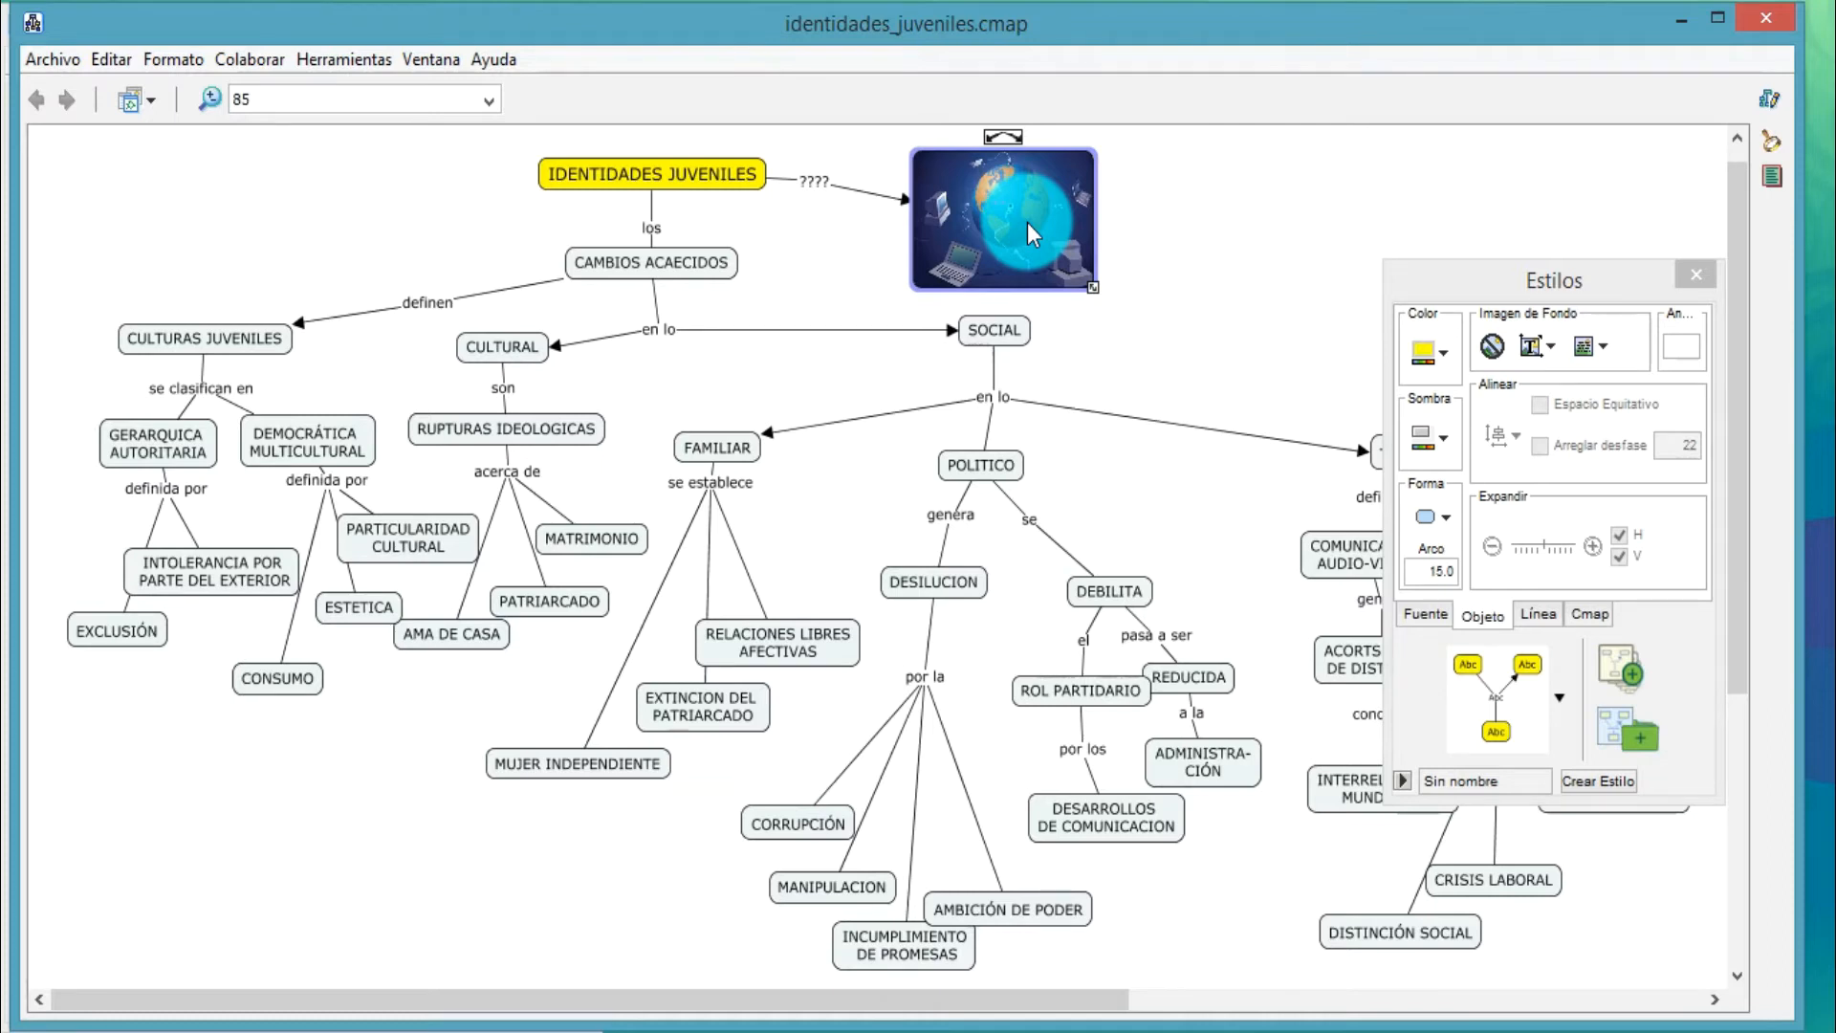
pyautogui.moveTo(1057, 212); pyautogui.dragTo(1127, 213)
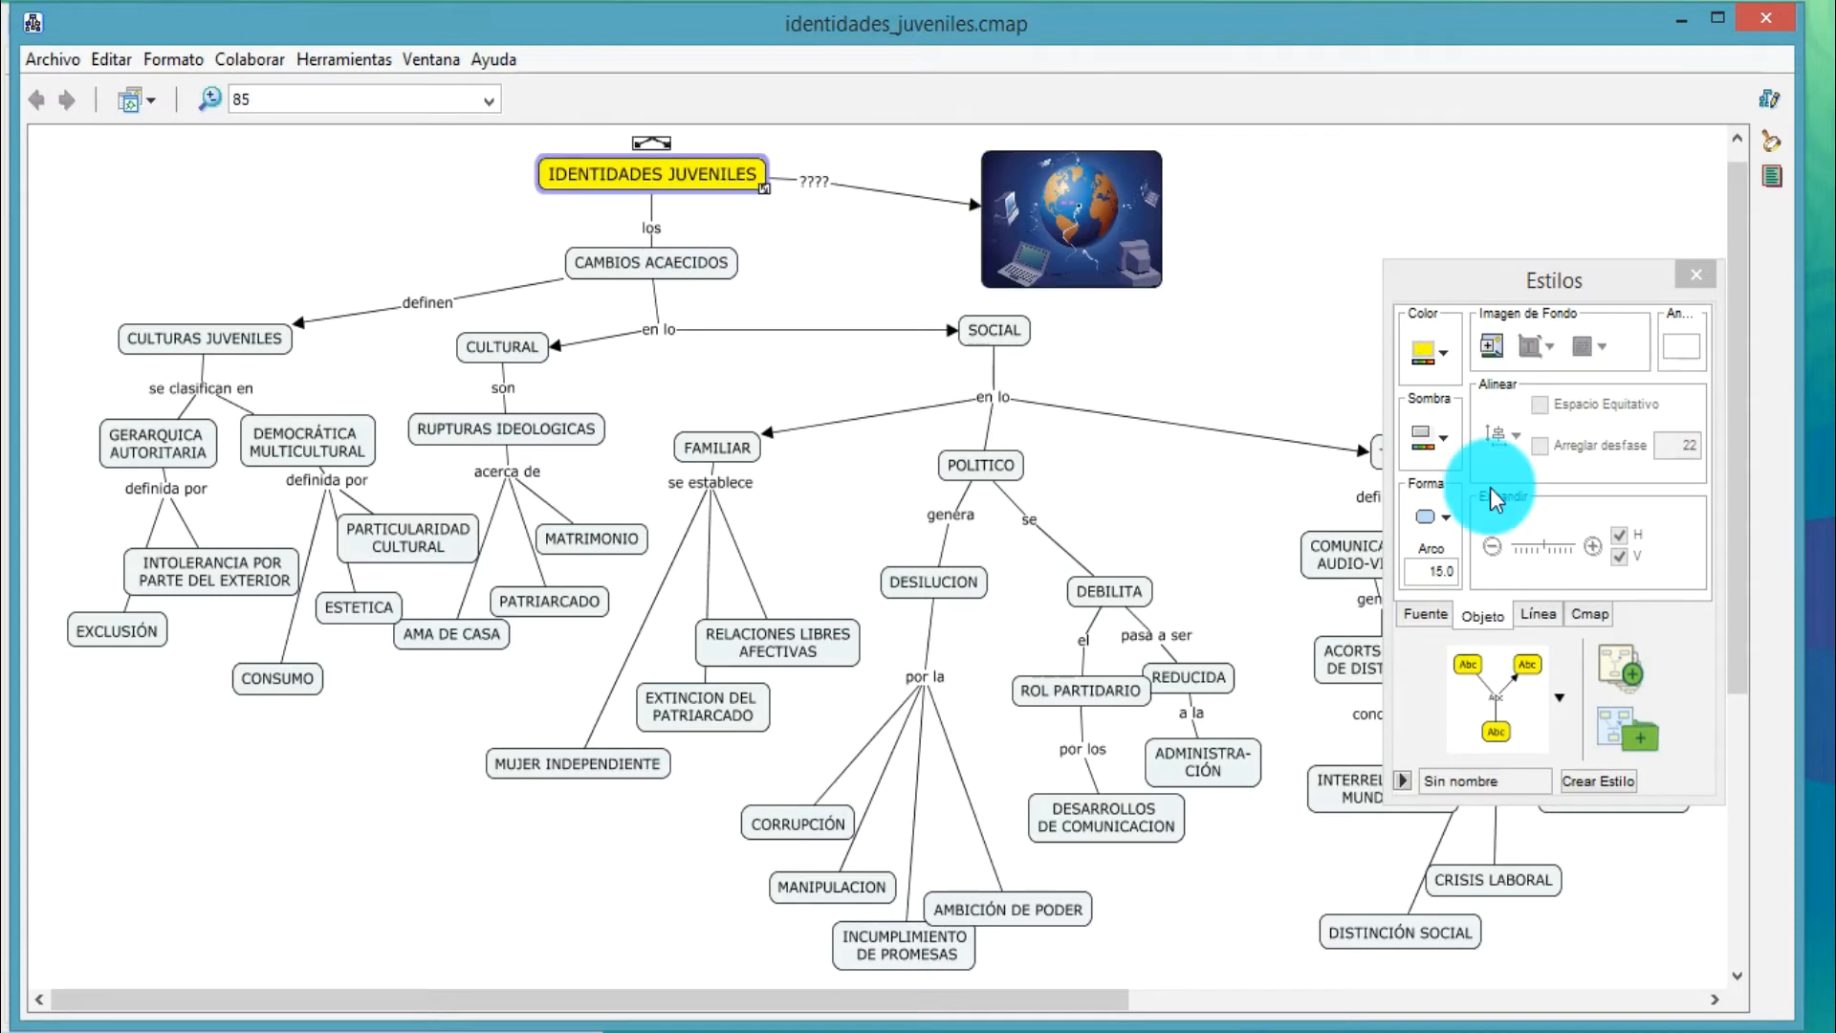
# Give the IDENTIDADES JUVENILES concept an oval shape and align it with the image concept using Alinear Centro
pyautogui.click(1441, 516)
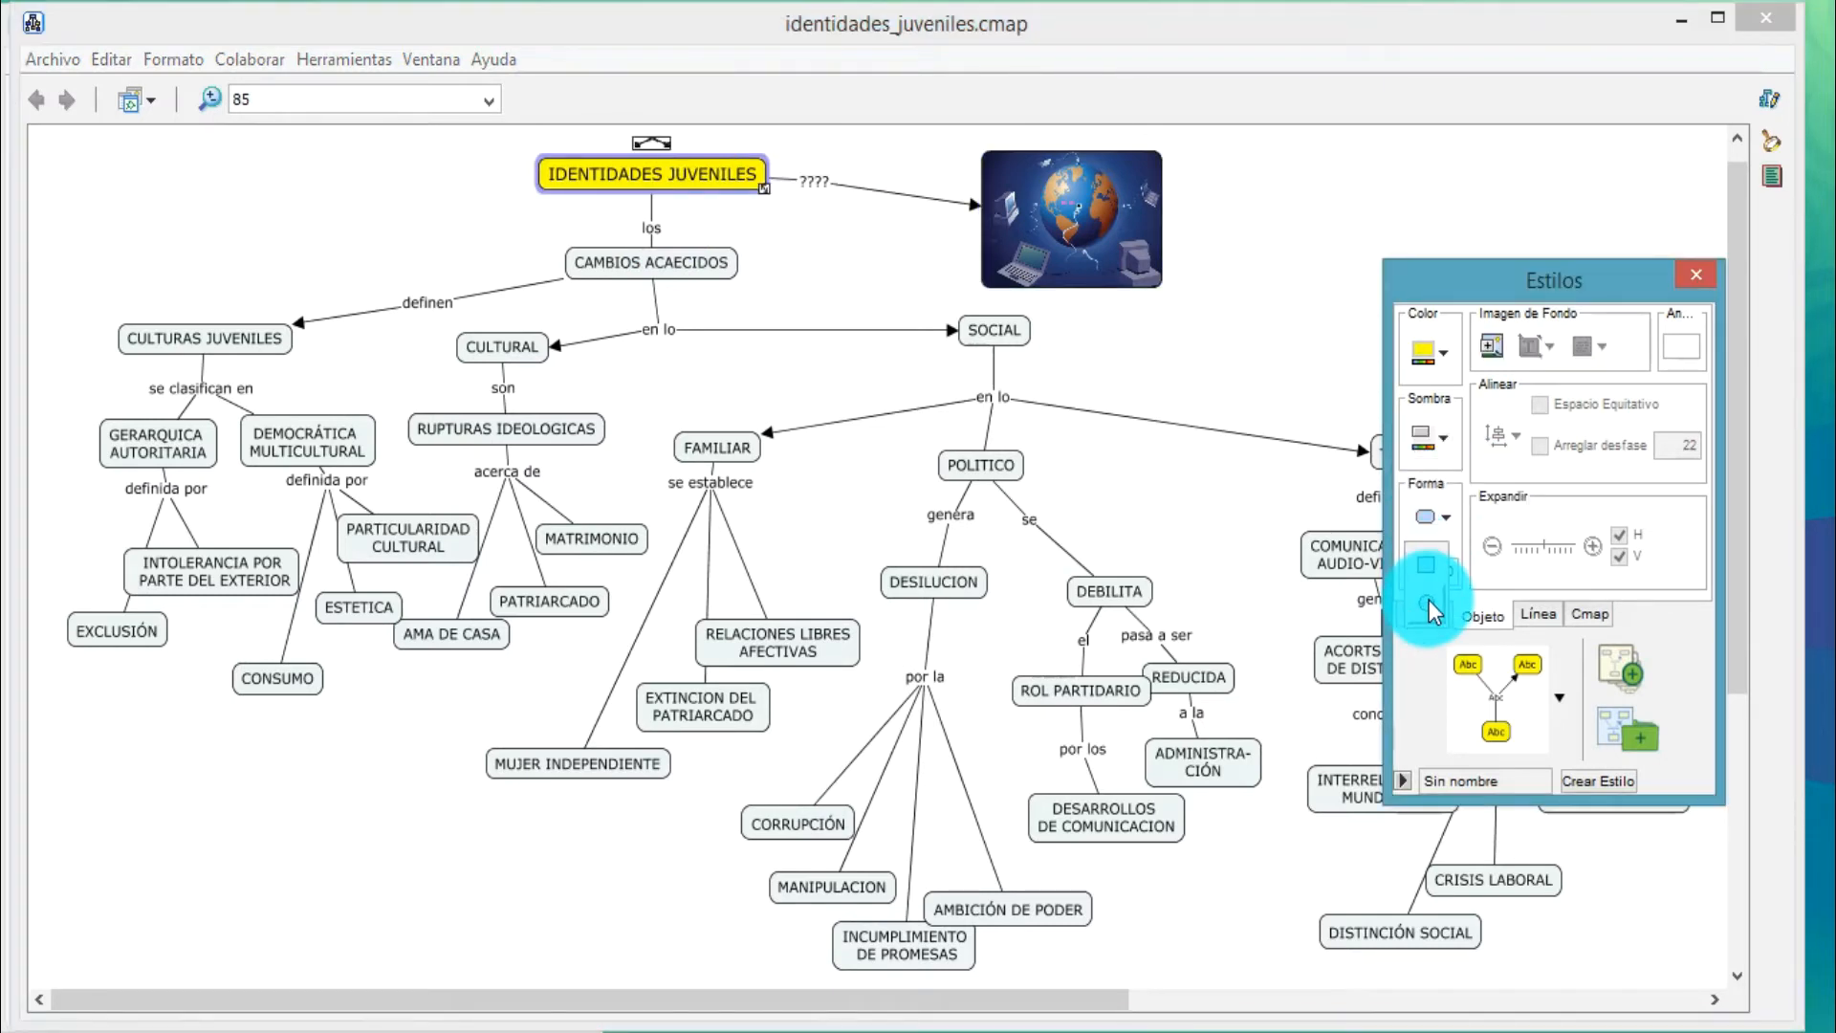
pyautogui.click(1429, 606)
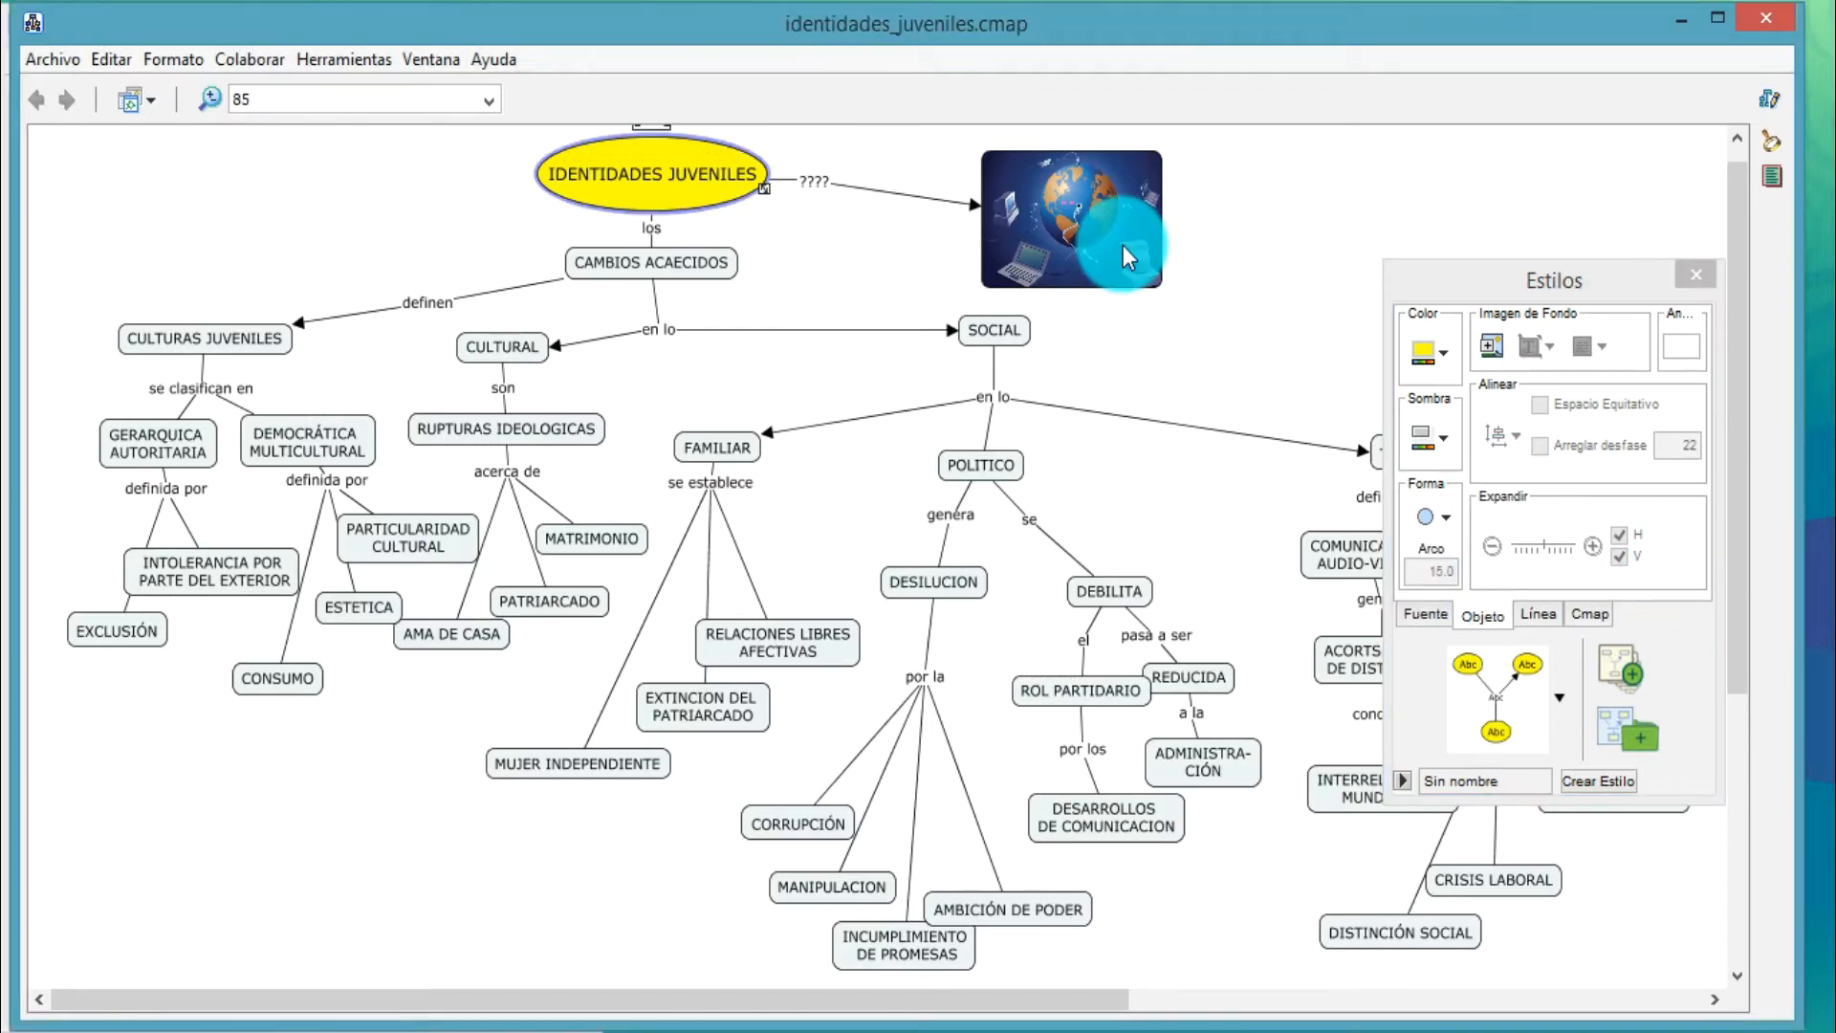
pyautogui.keyDown('shift'); pyautogui.click(1100, 223); pyautogui.keyUp('shift')
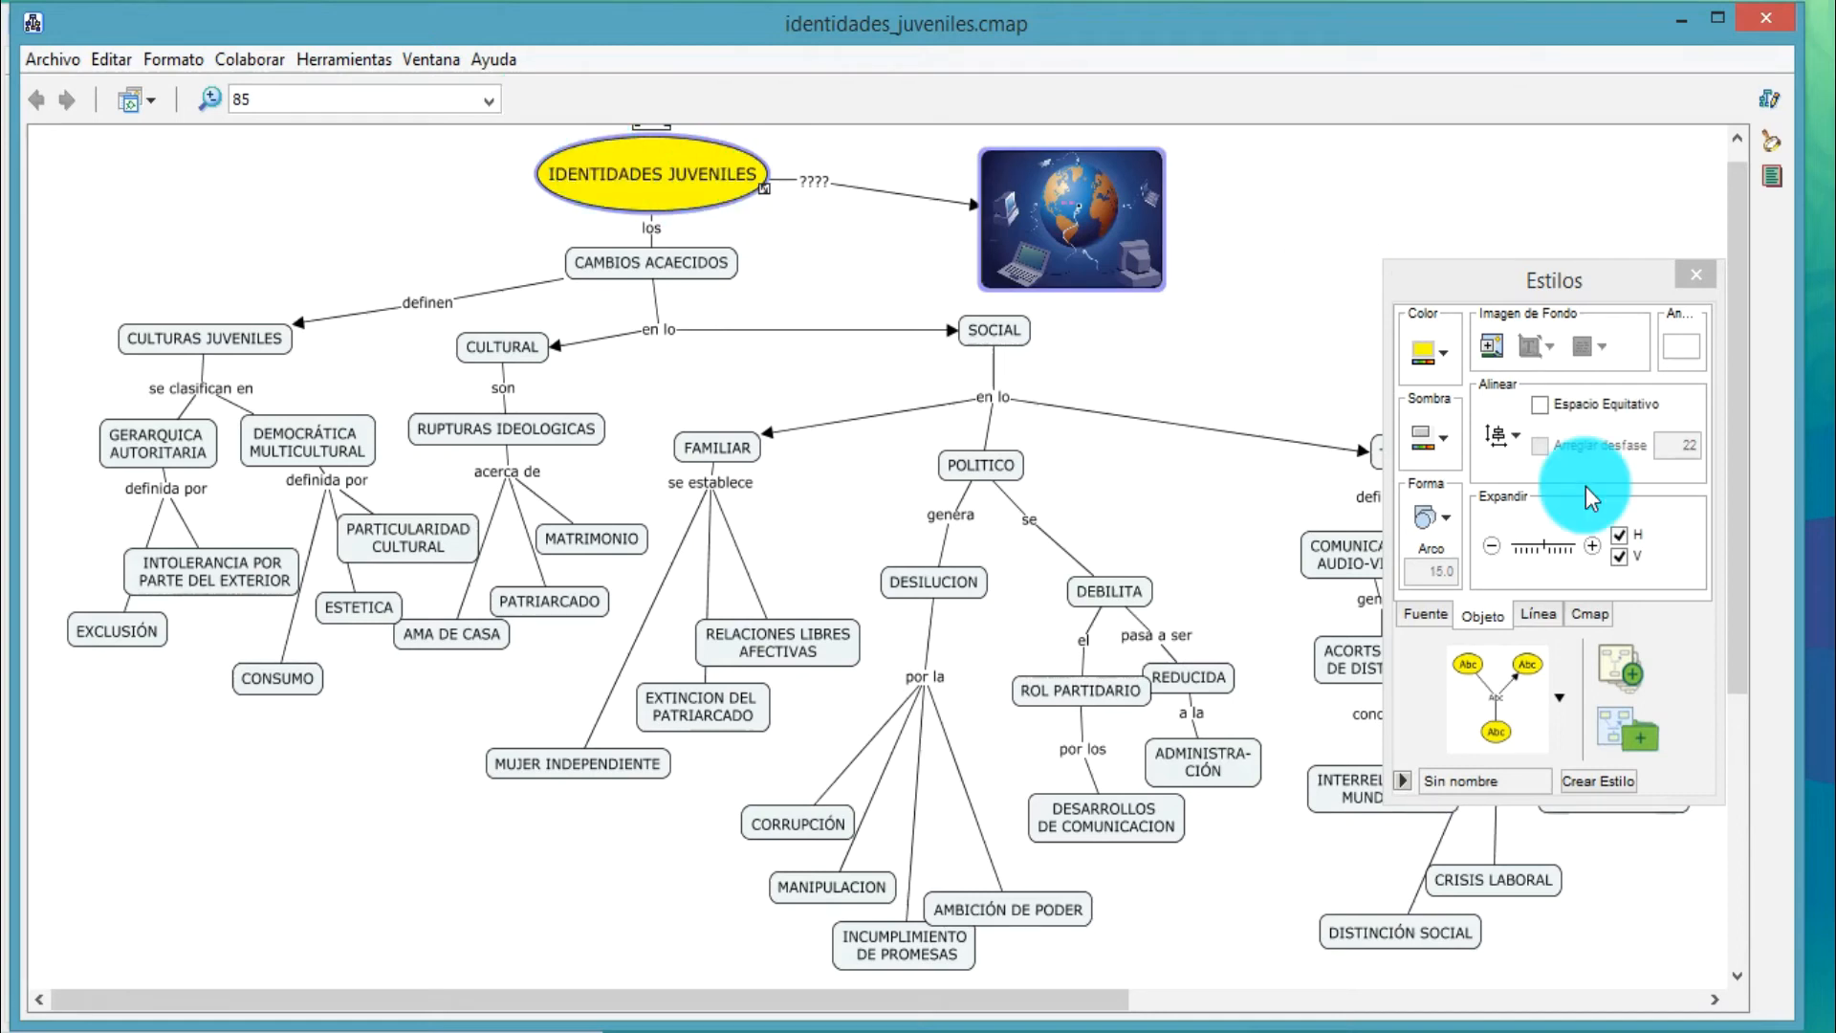
pyautogui.click(1512, 439)
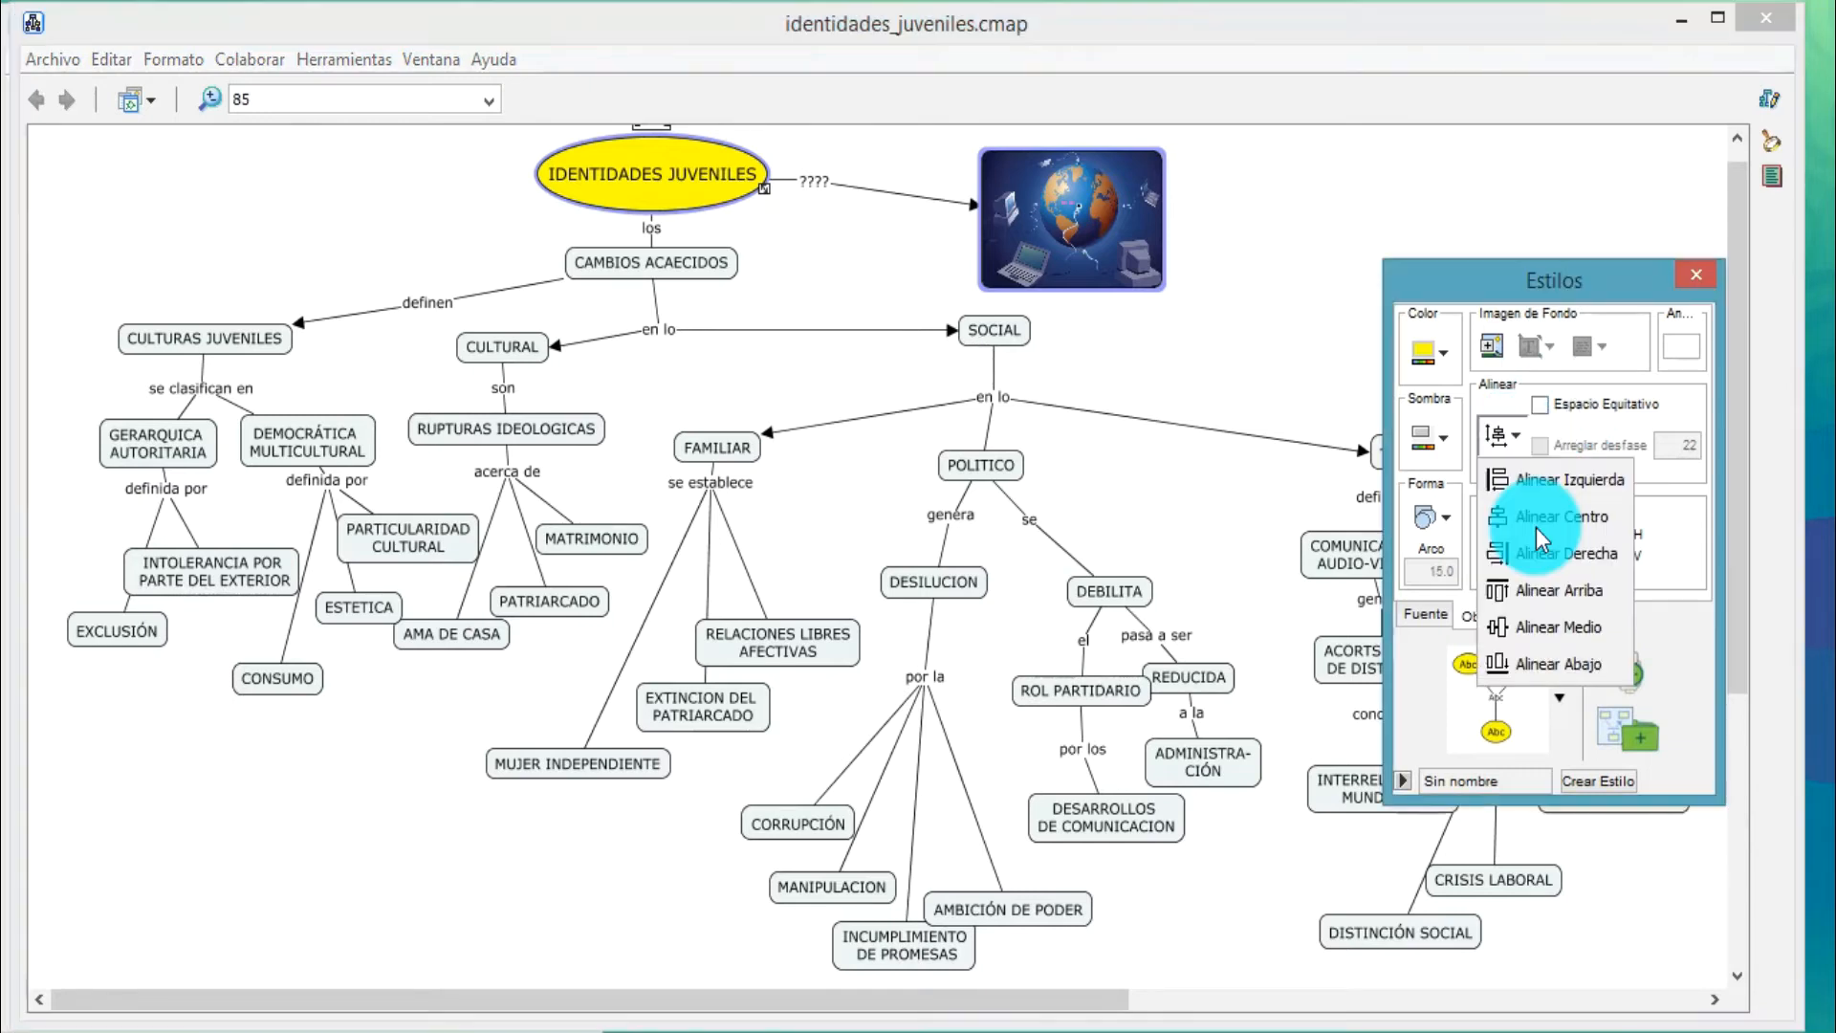
pyautogui.click(1536, 526)
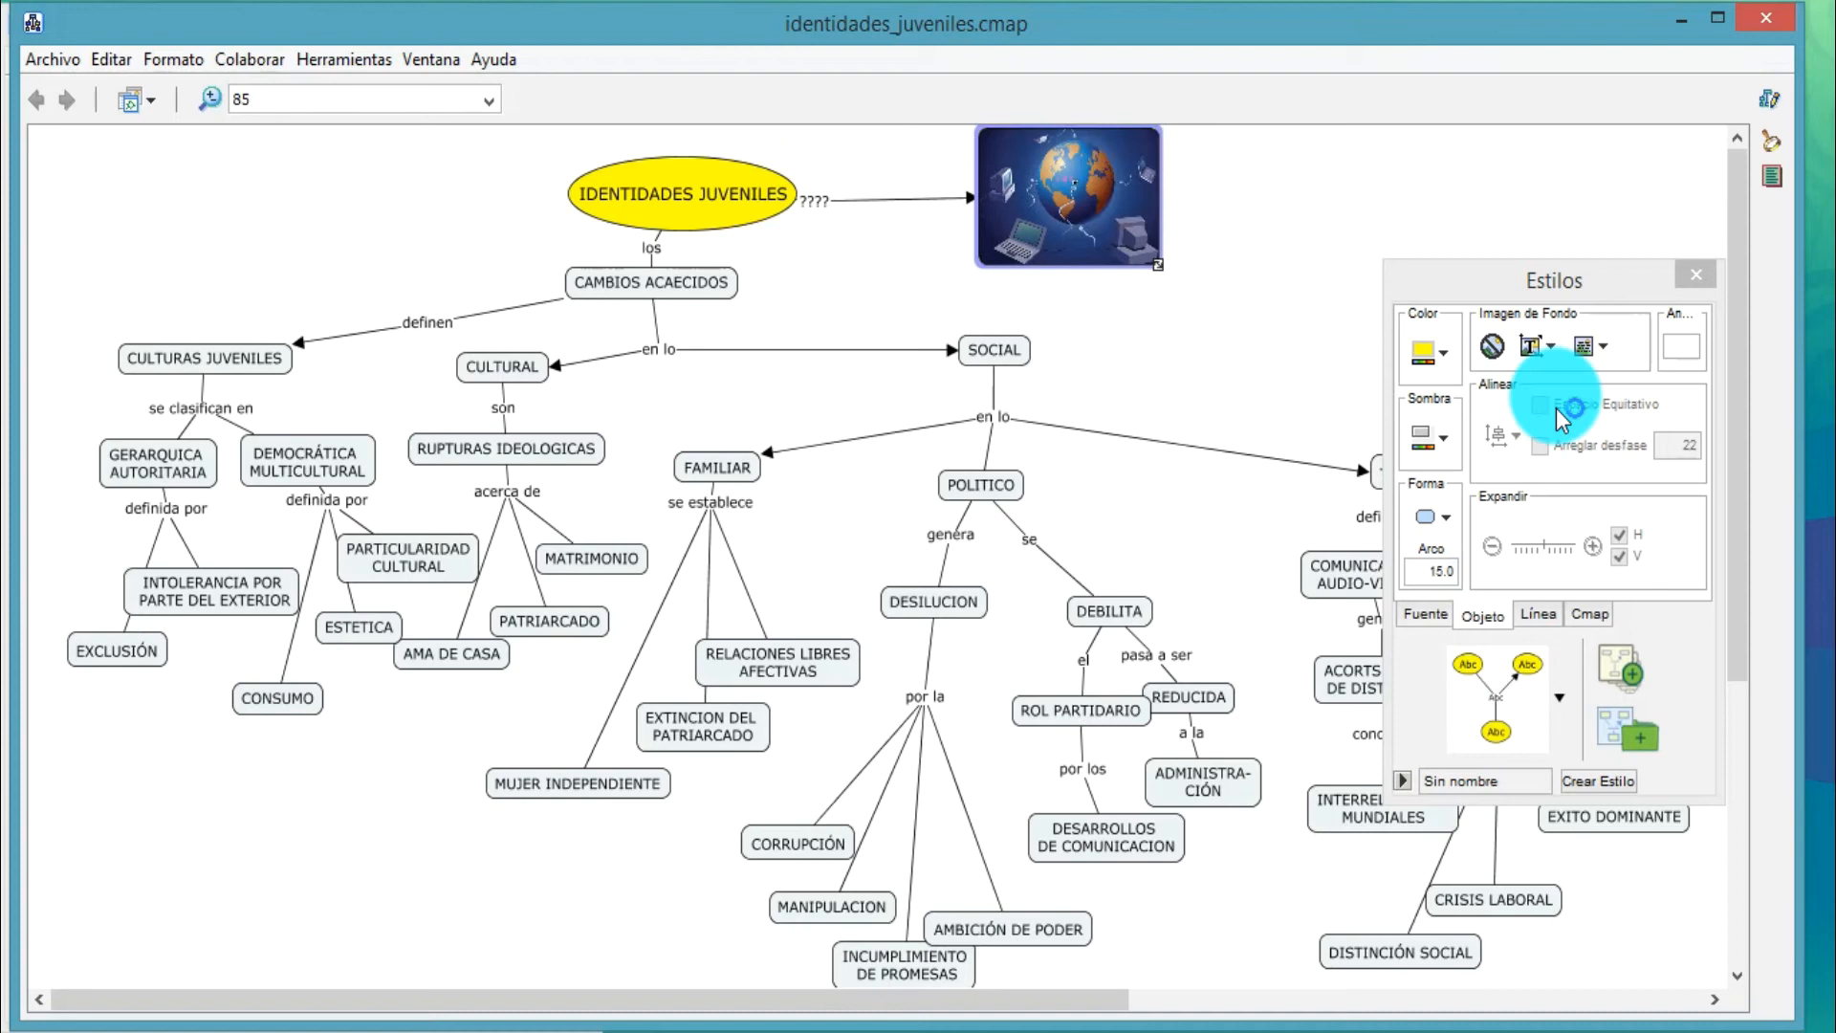
# Format the connecting lines below "se establece" as dashed with a thickness of 2
pyautogui.click(1536, 612)
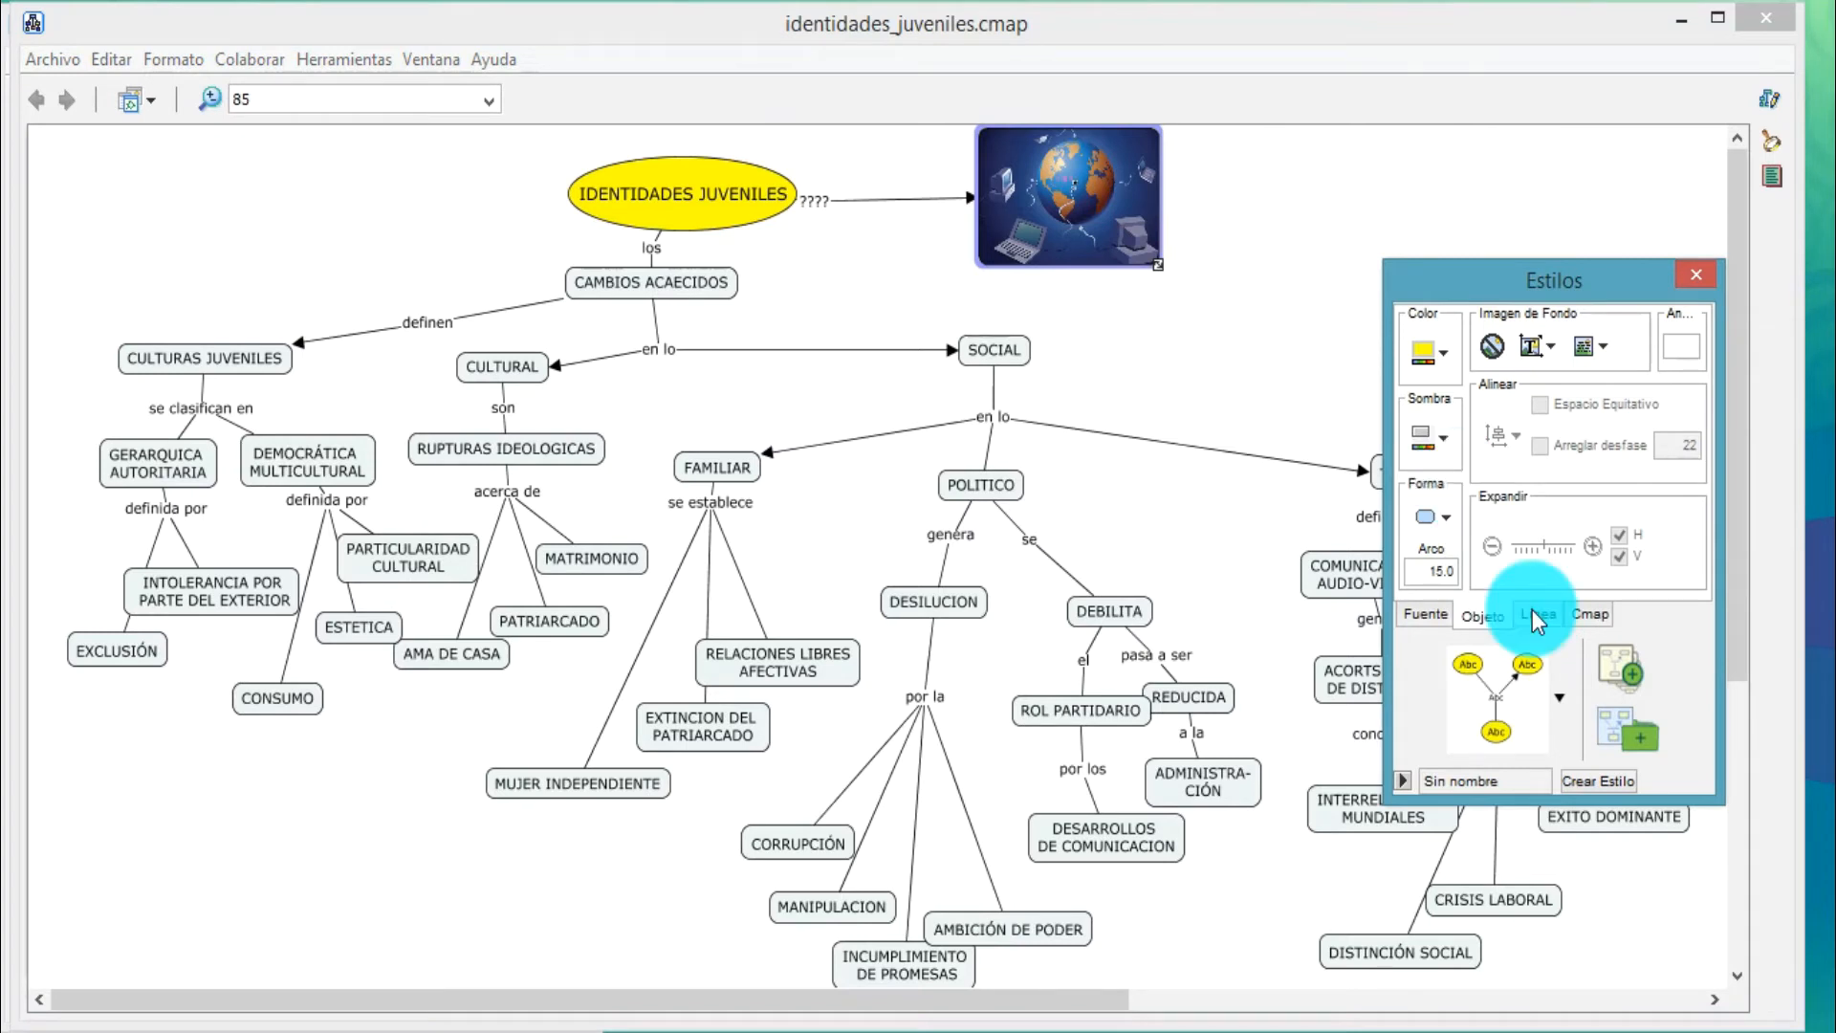
pyautogui.click(1532, 610)
pyautogui.click(703, 349)
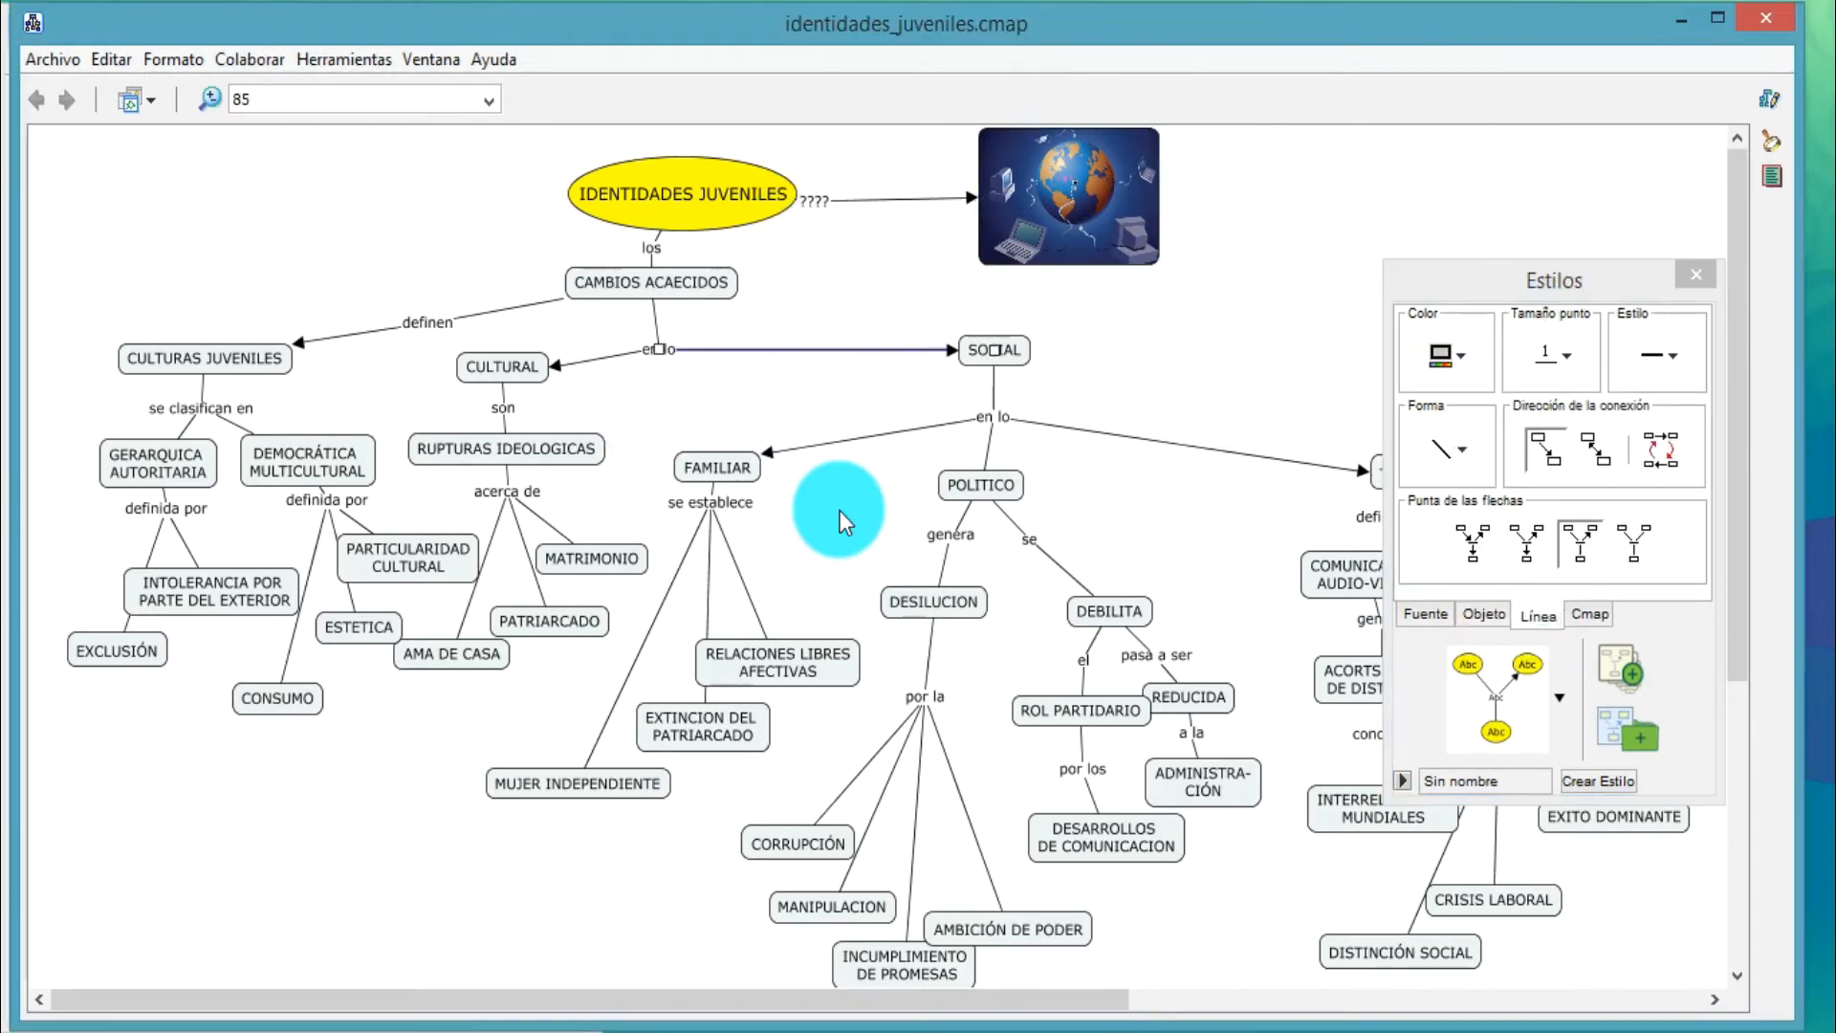
pyautogui.click(672, 586)
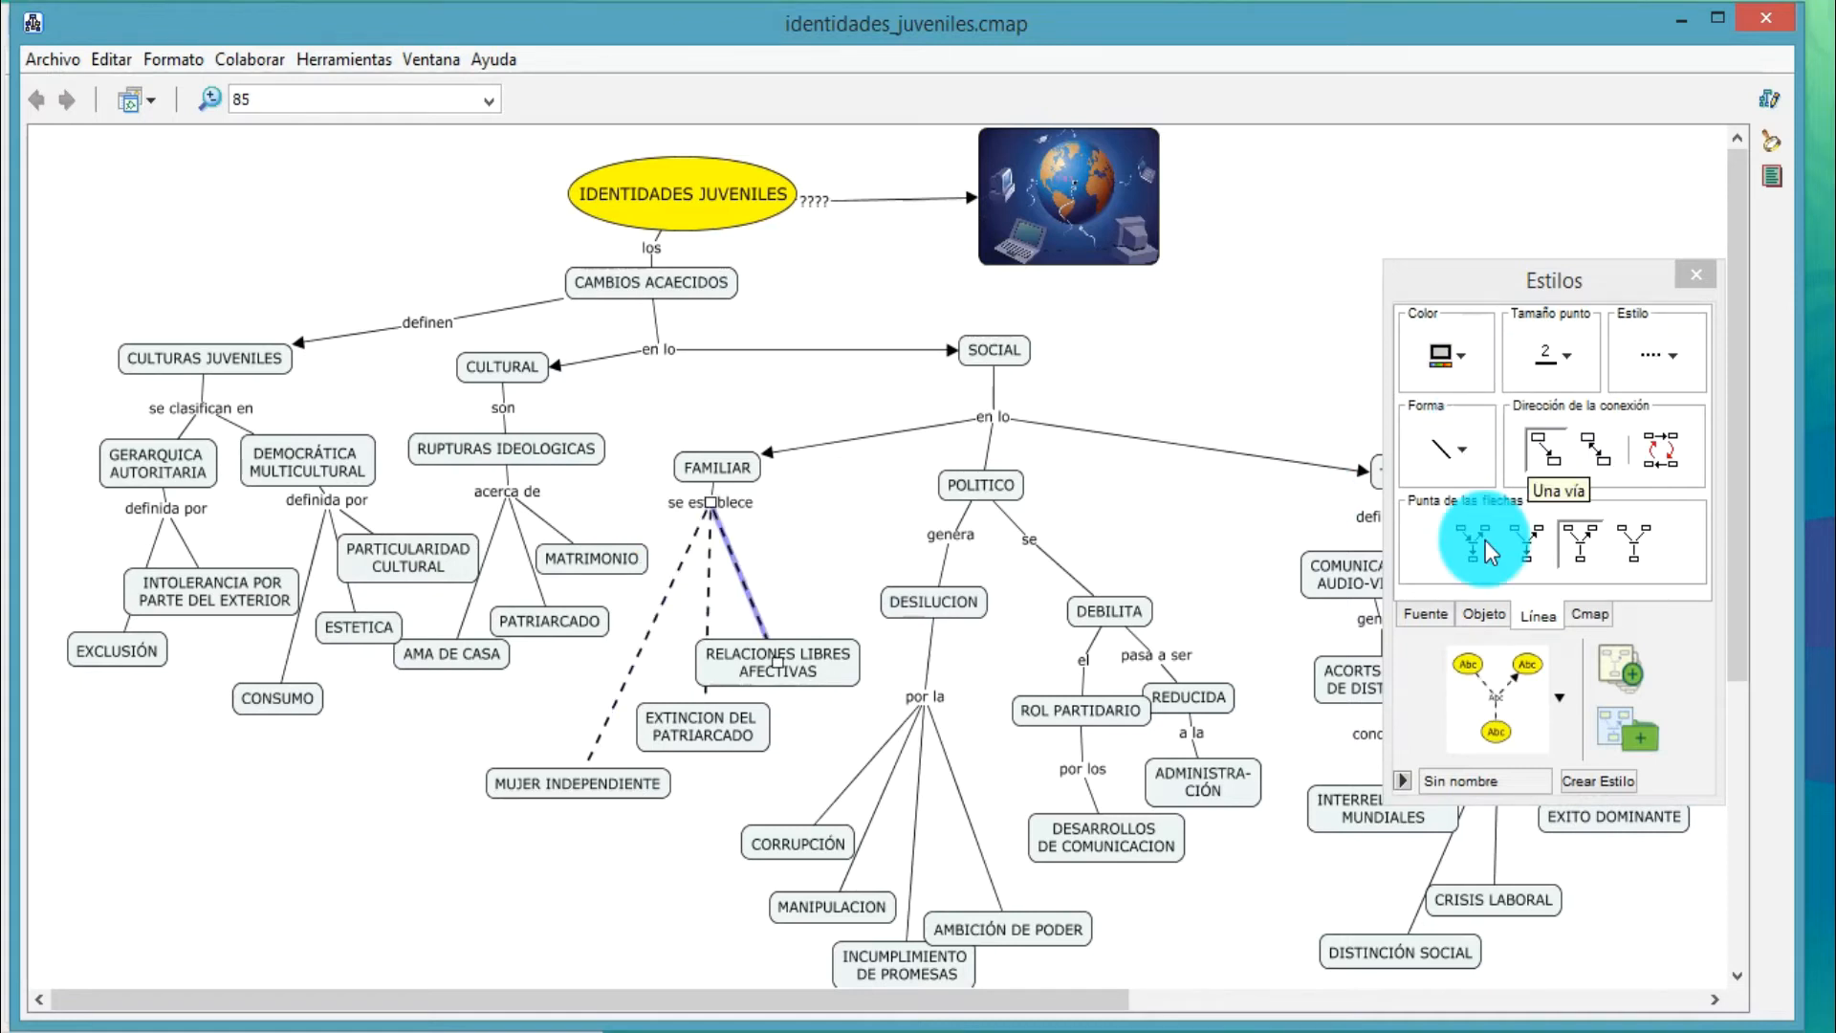
pyautogui.click(1557, 462)
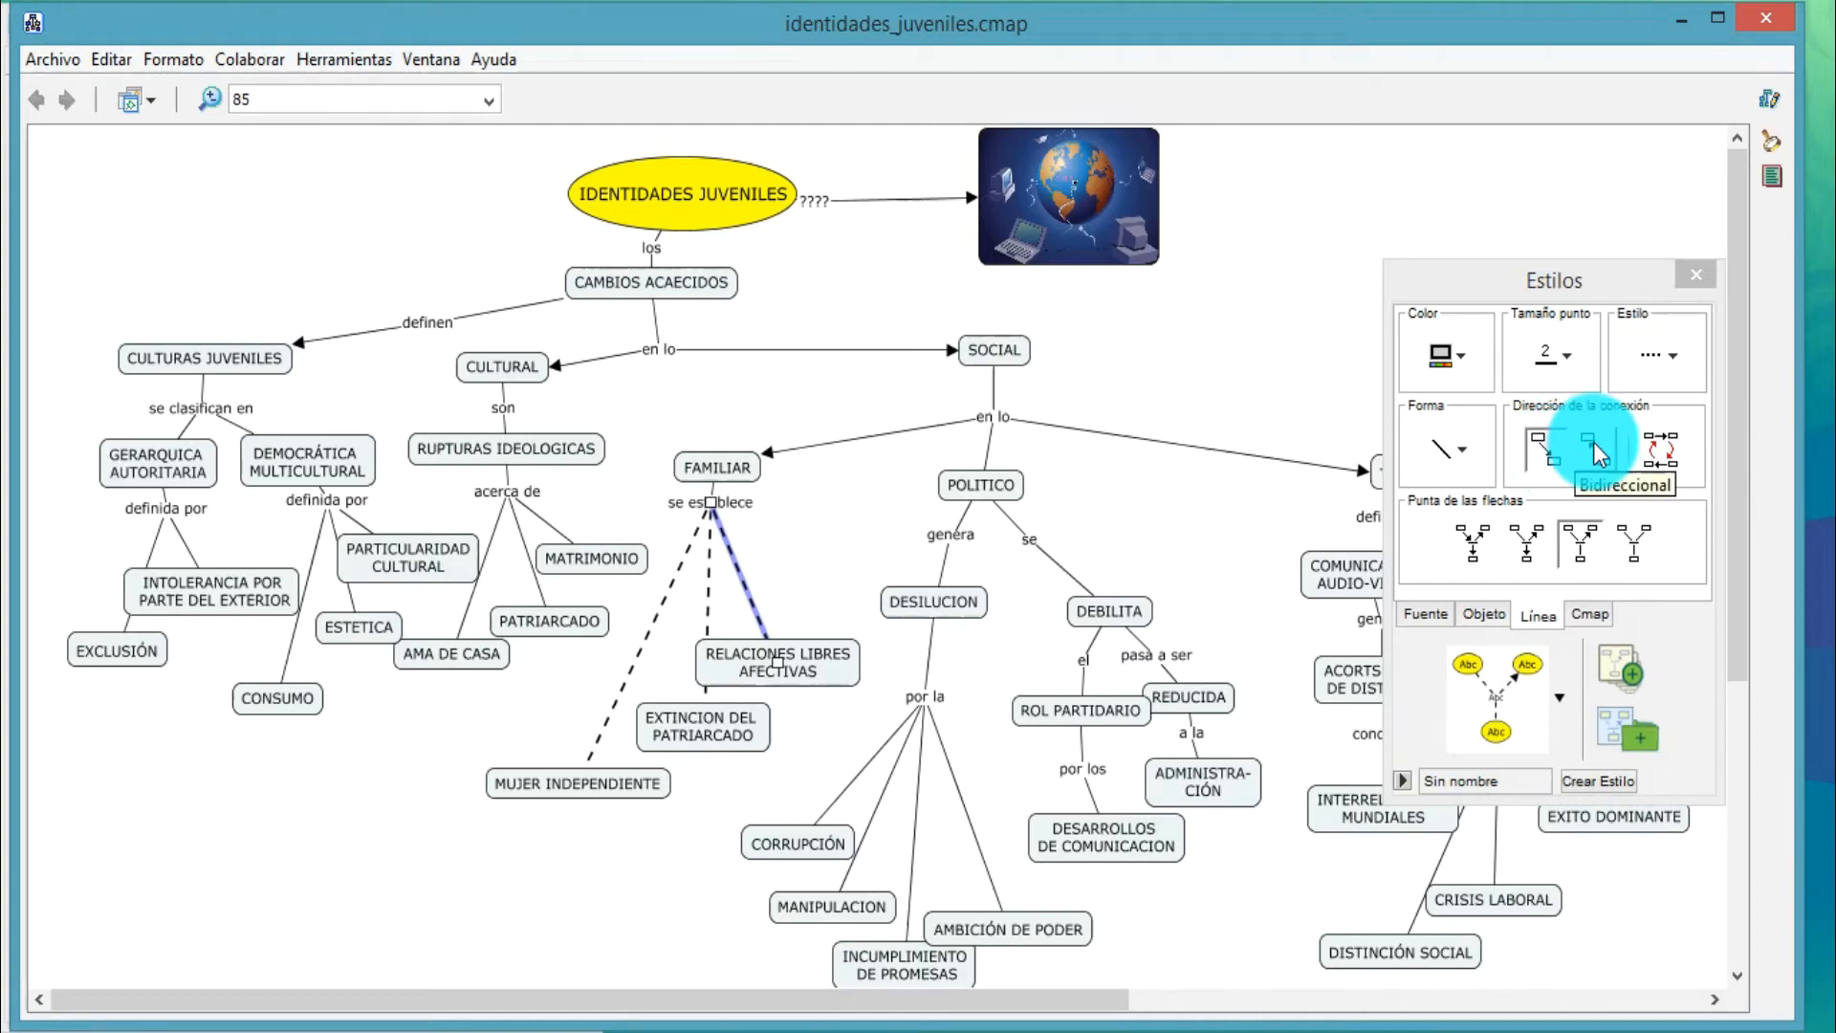
# Try the bidirectional setting on the line to RELACIONES LIBRES AFECTIVAS, restore a single direction and give it an arrowhead
pyautogui.click(1600, 455)
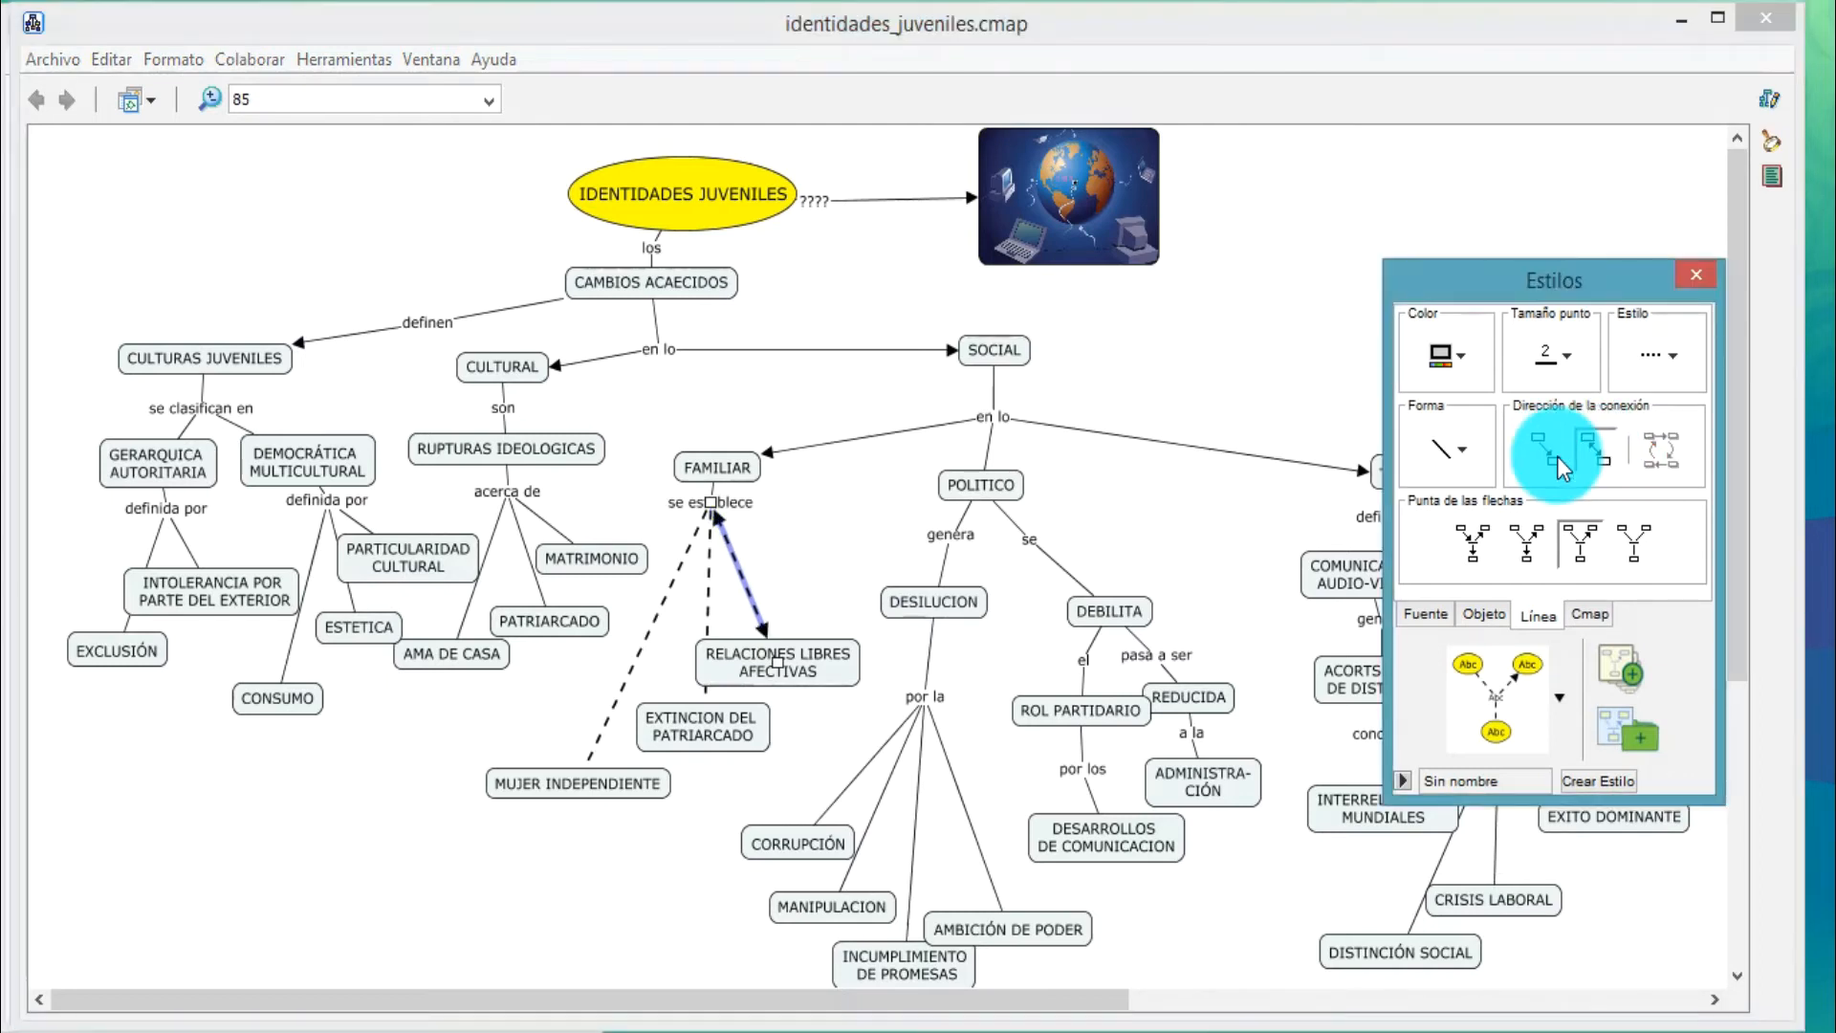
pyautogui.click(1554, 456)
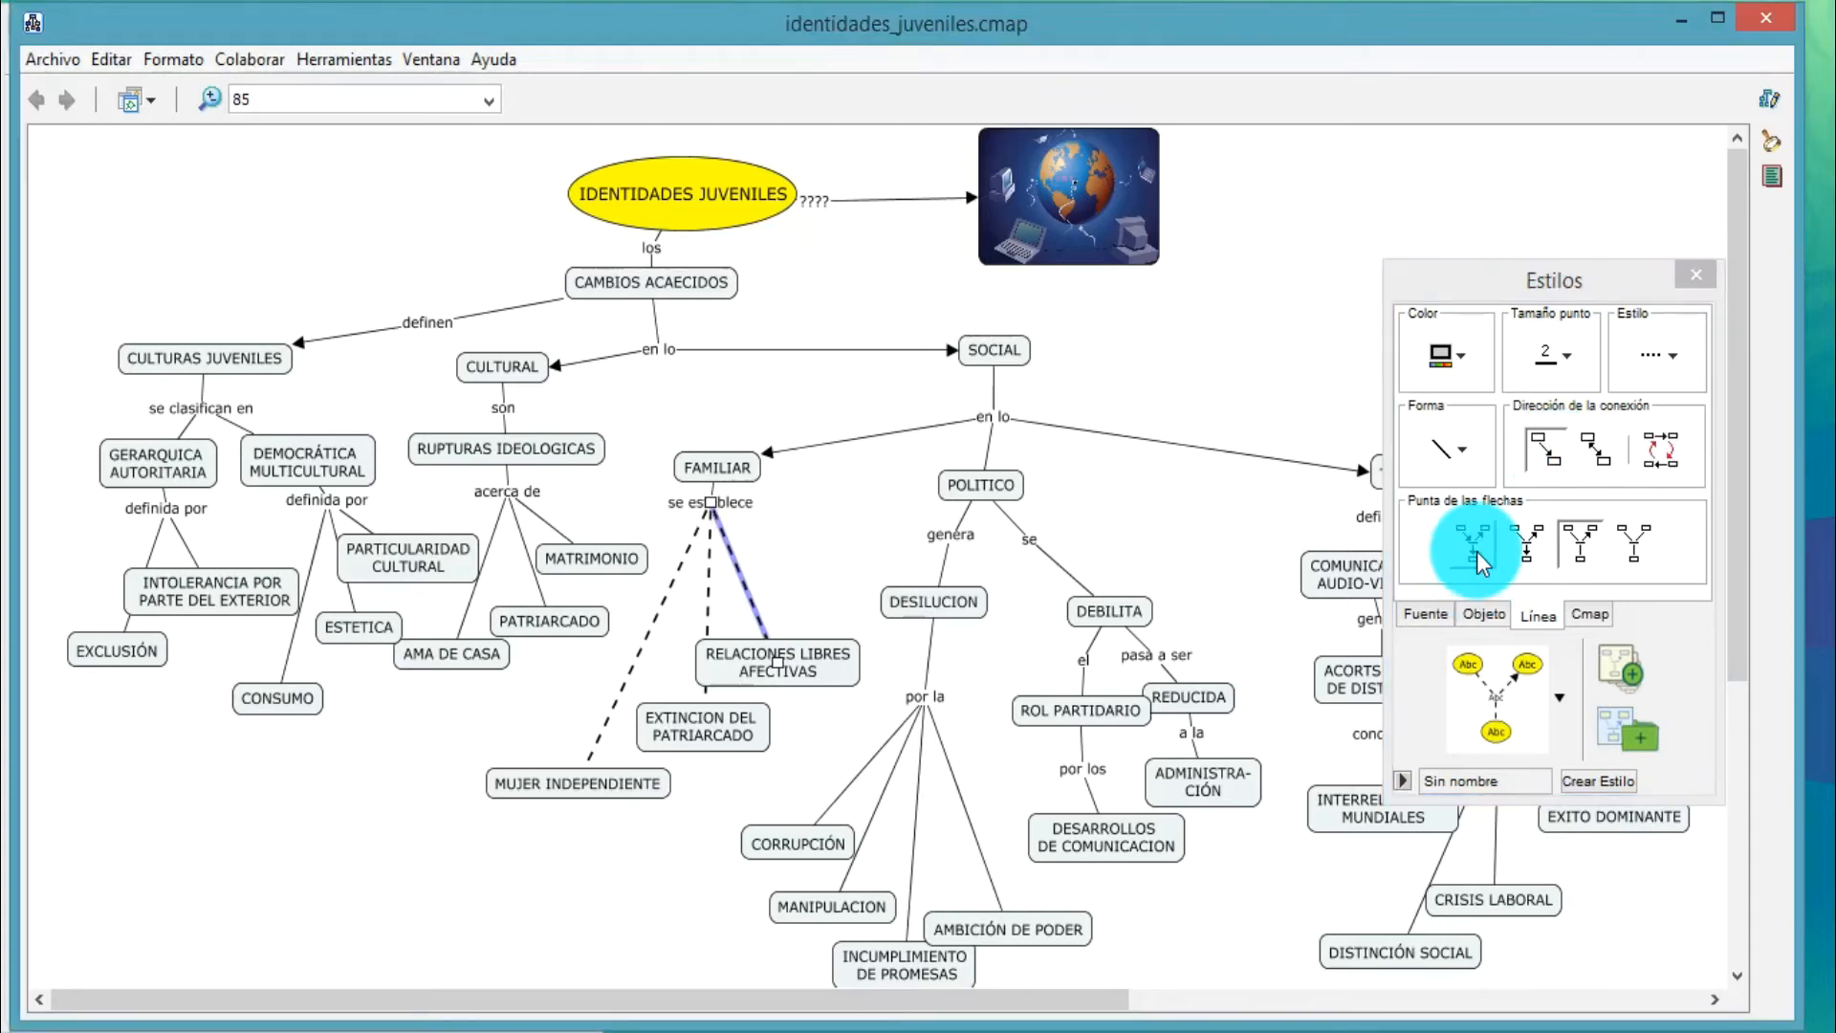
pyautogui.click(1477, 553)
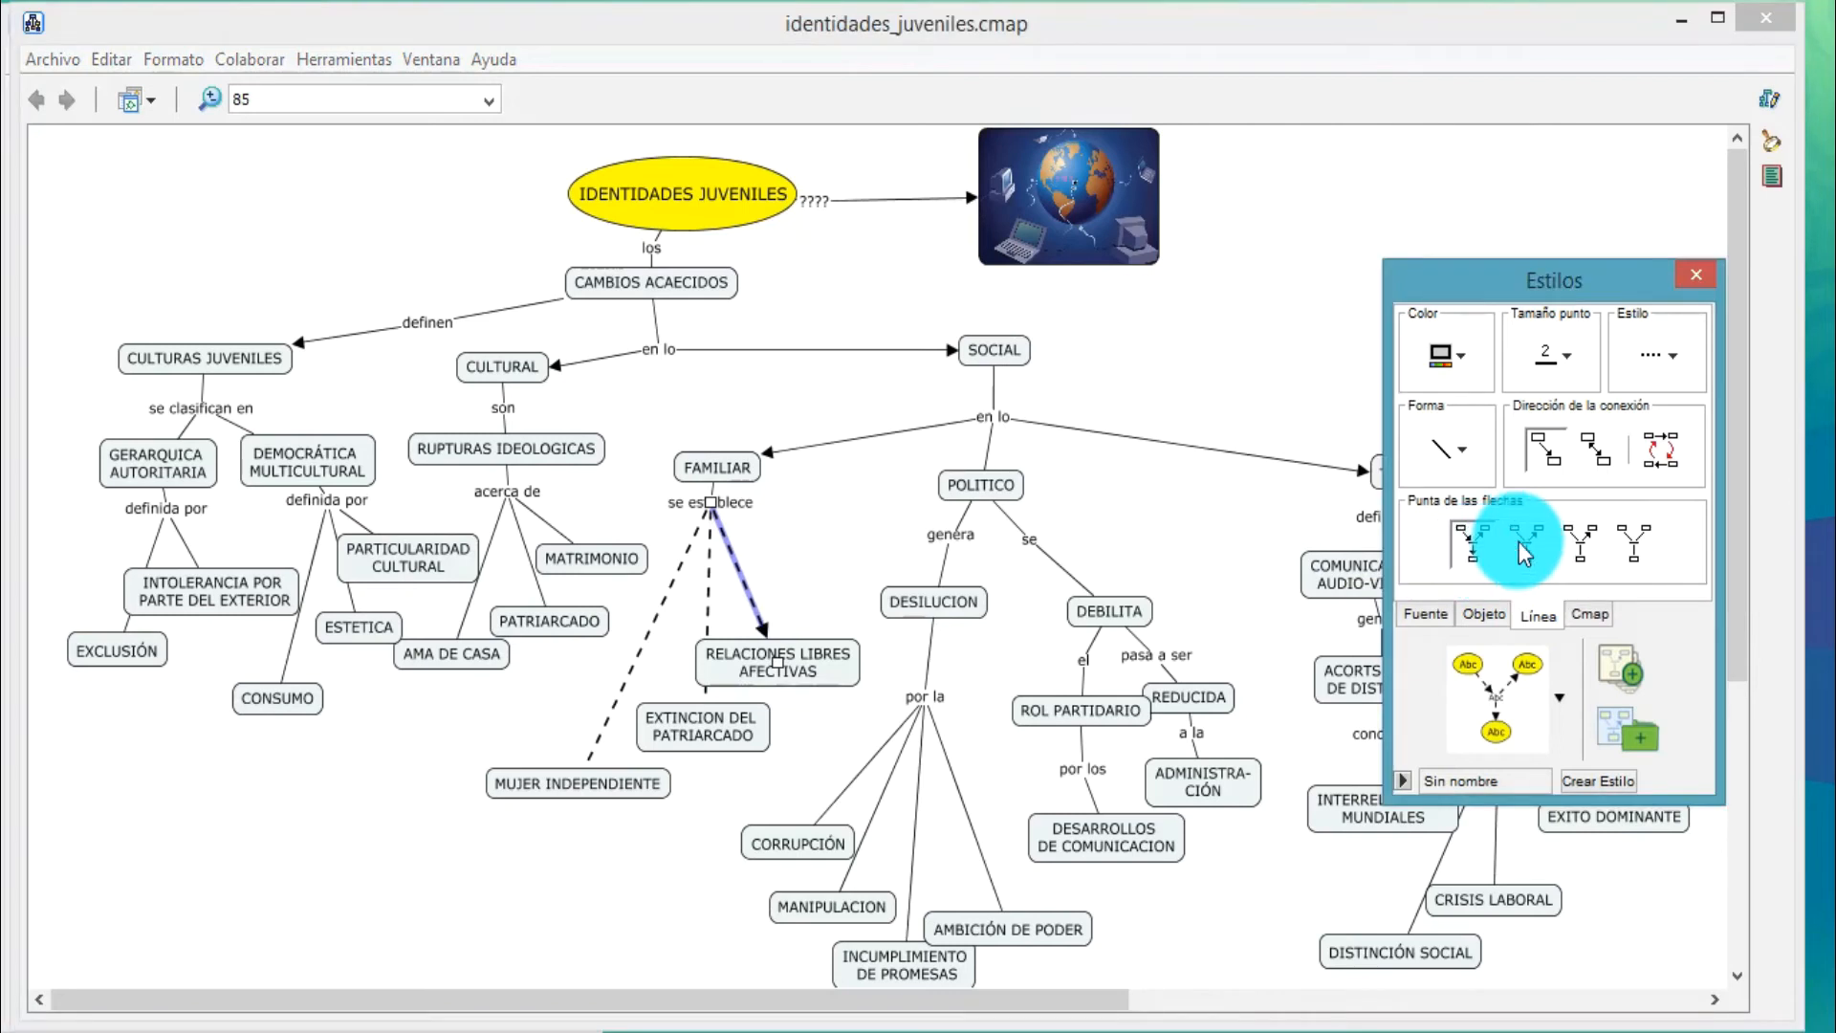
# Format the line from "se establece" to MUJER INDEPENDIENTE as dashed with a thickness of 2
pyautogui.click(1462, 359)
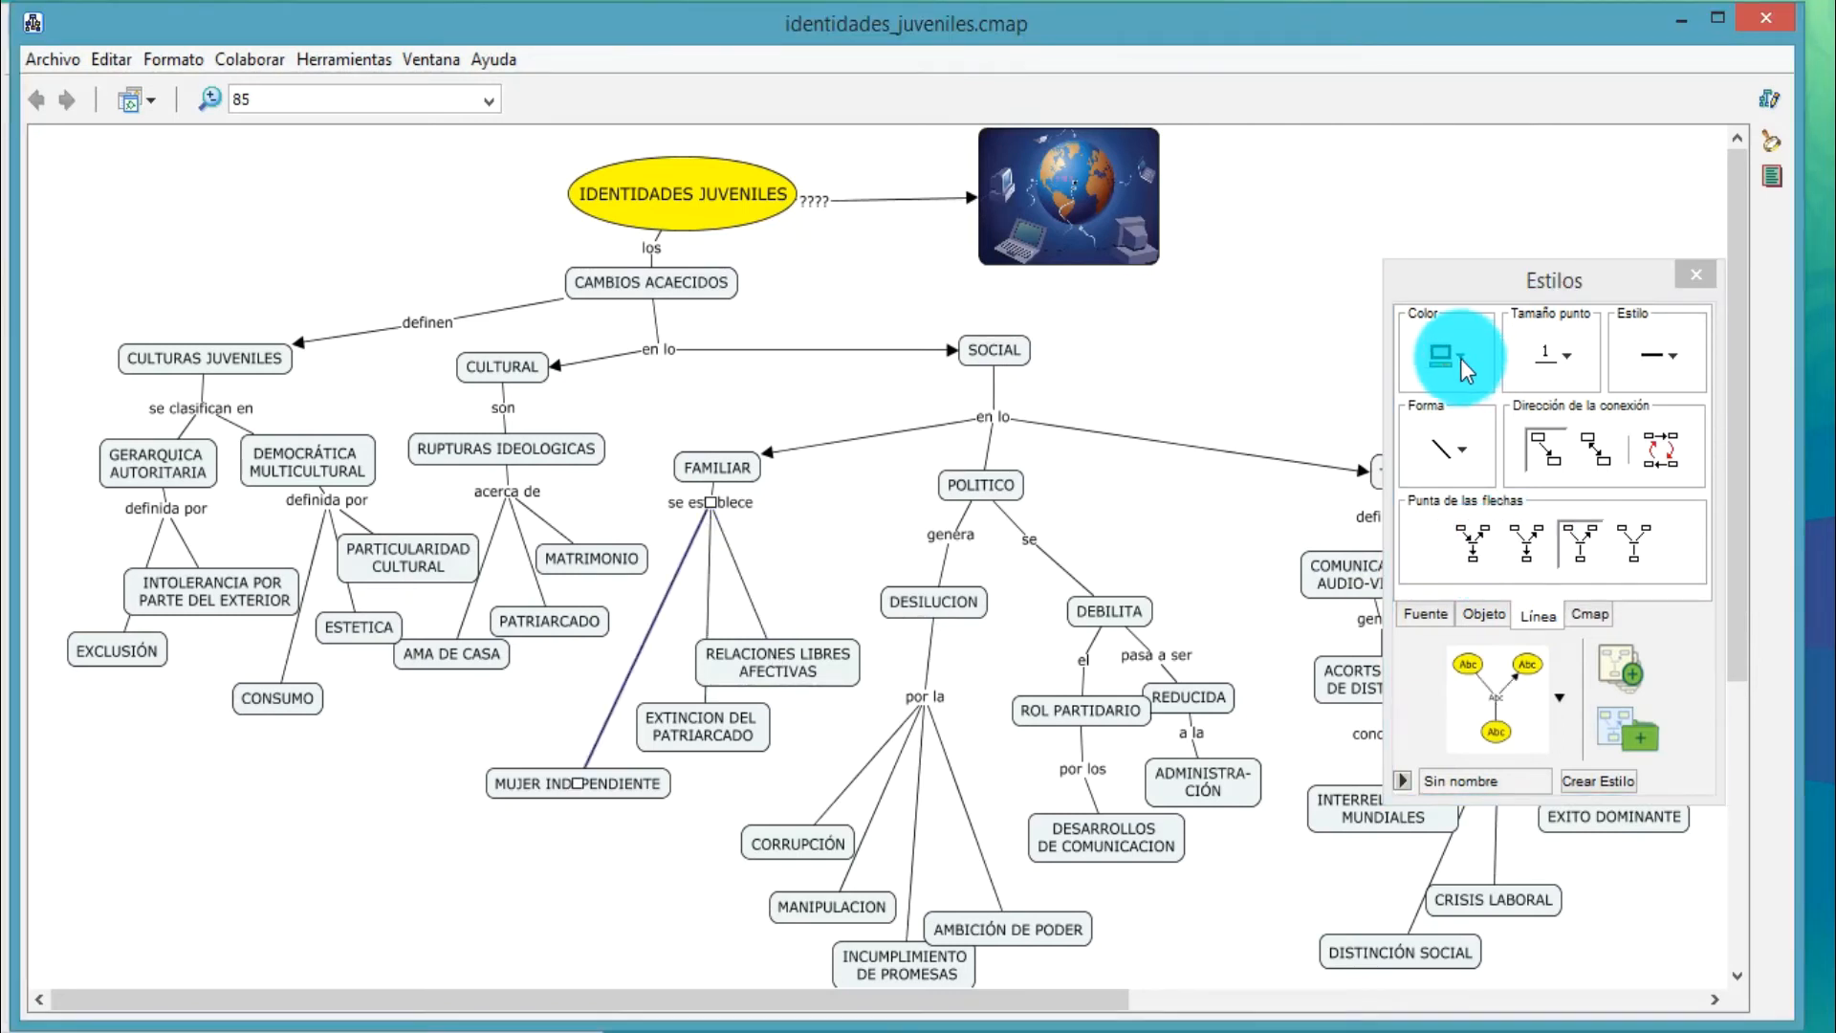
pyautogui.click(1461, 354)
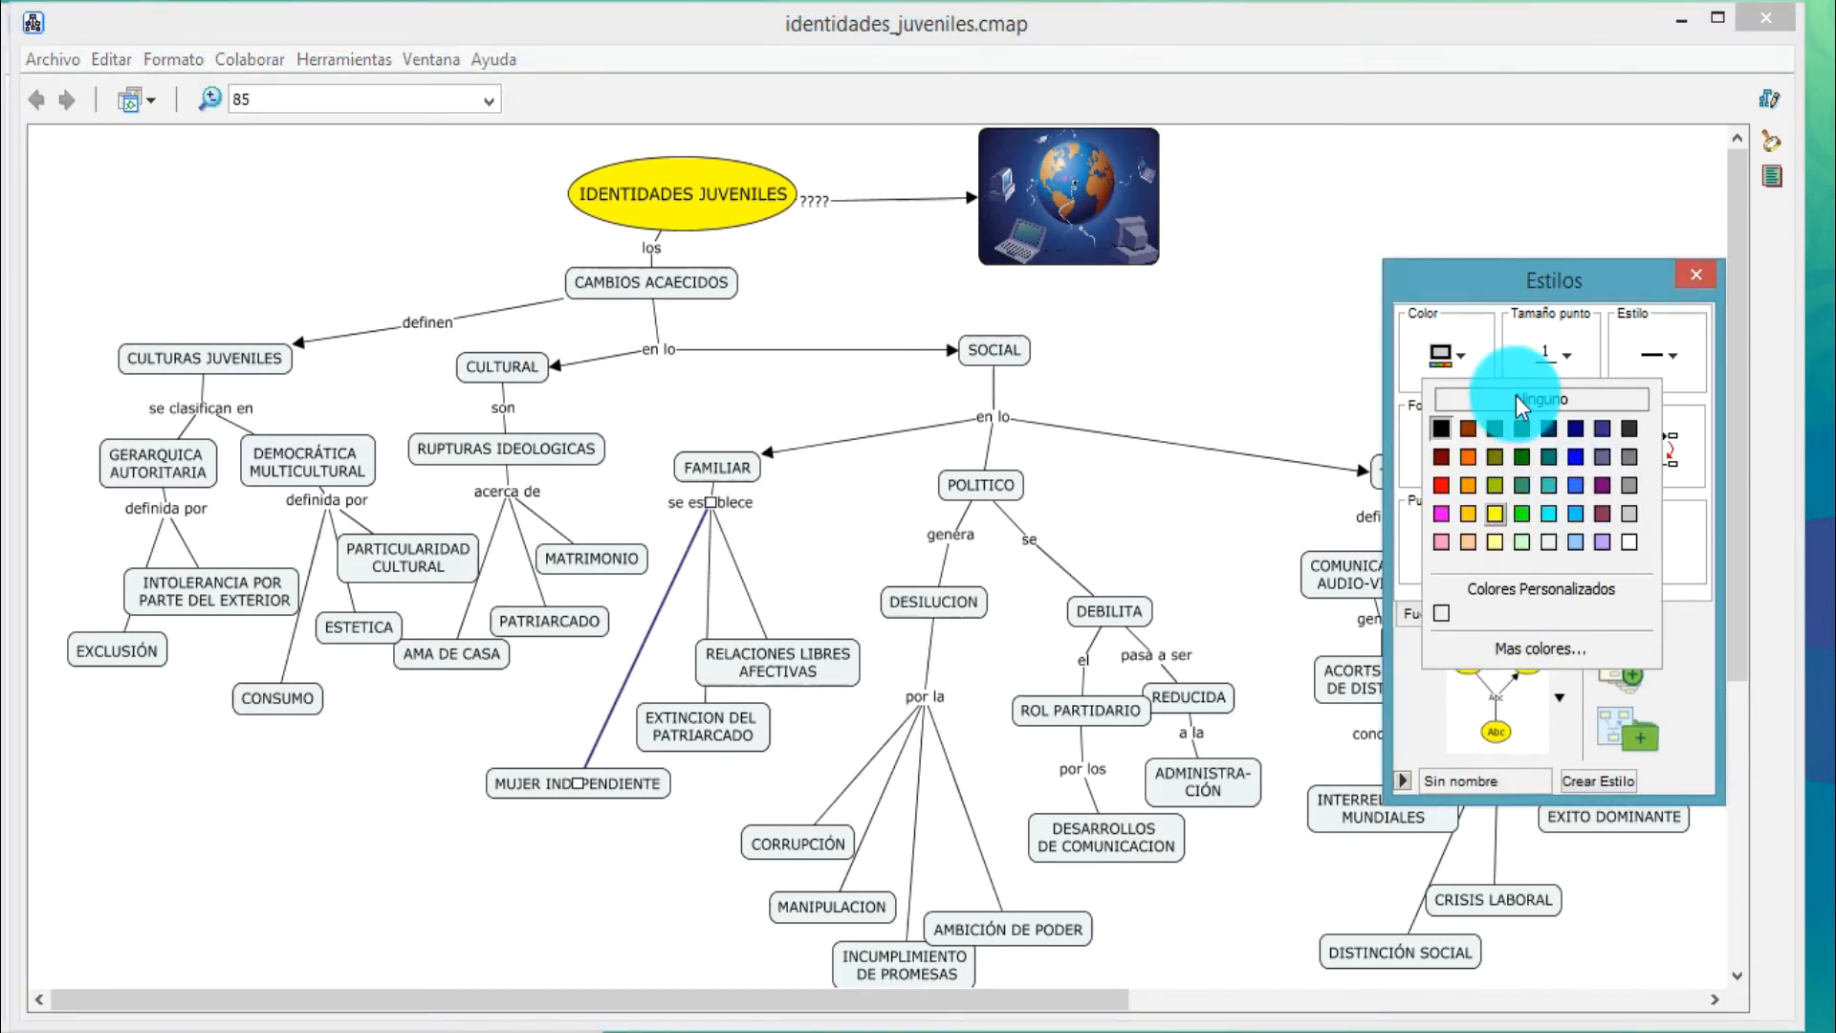
pyautogui.click(1564, 352)
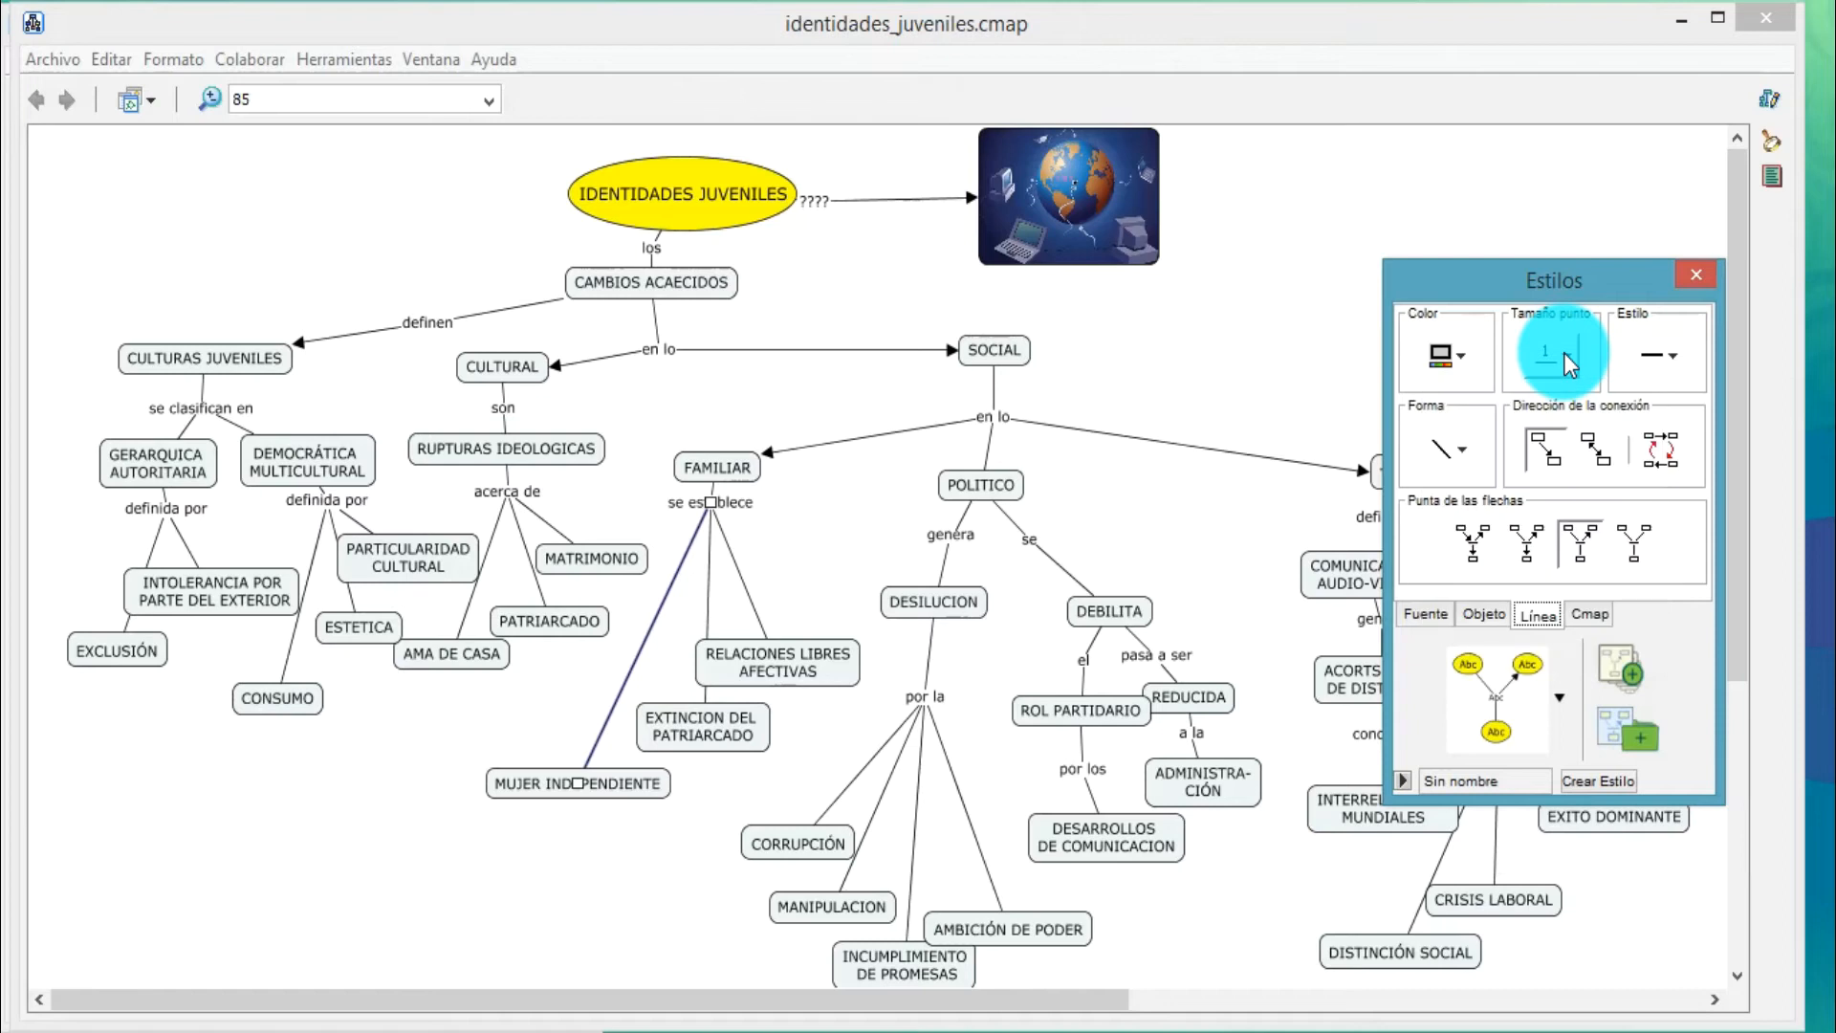
pyautogui.click(1564, 353)
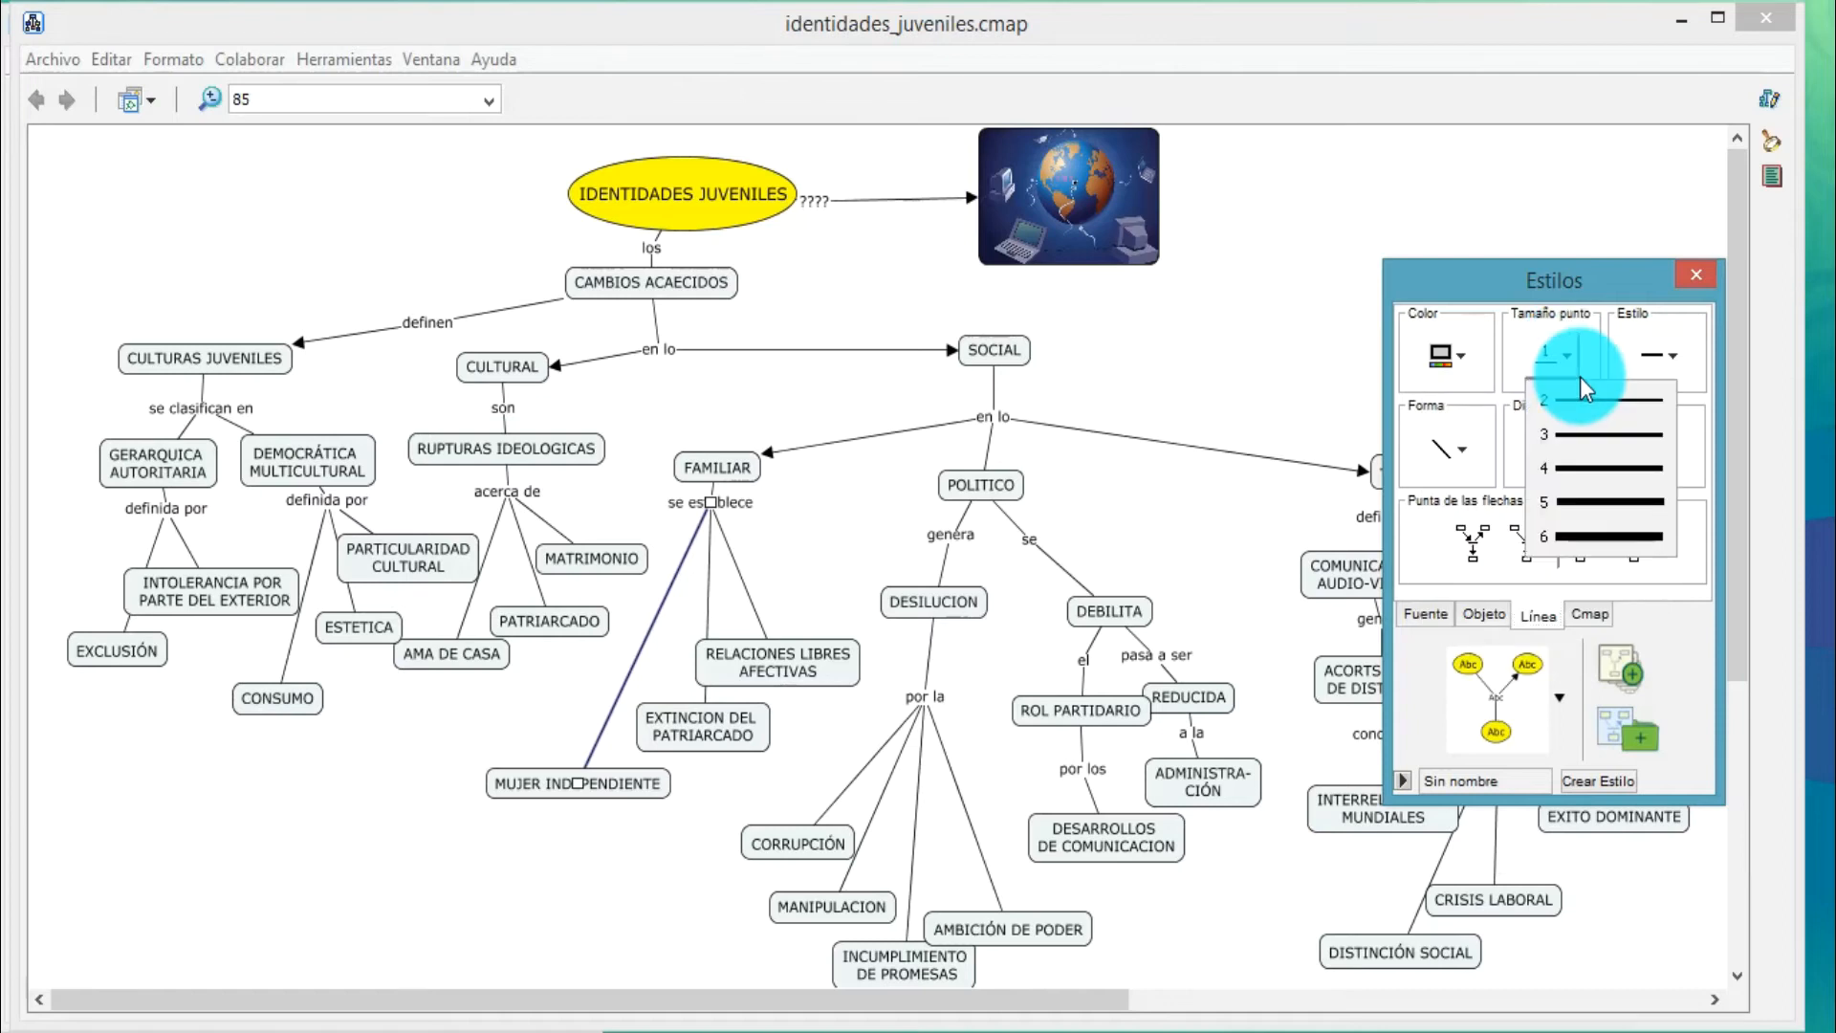
pyautogui.click(1661, 361)
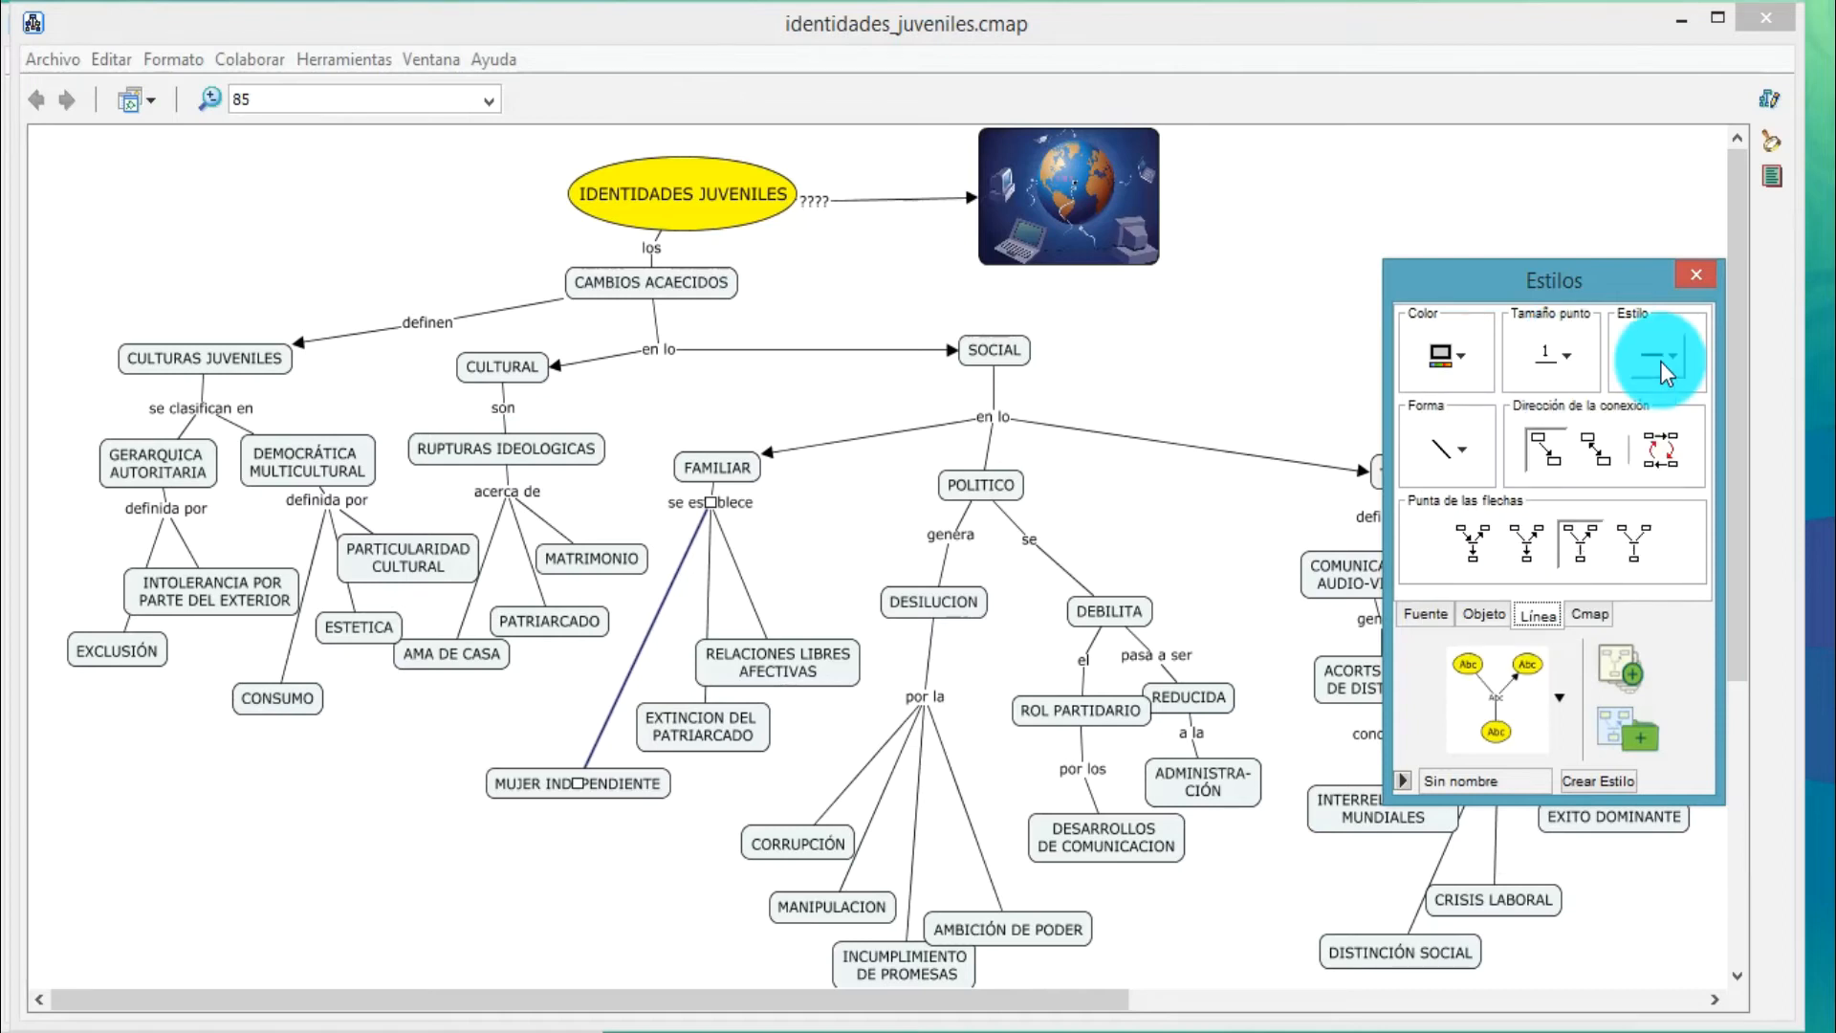
pyautogui.click(1662, 361)
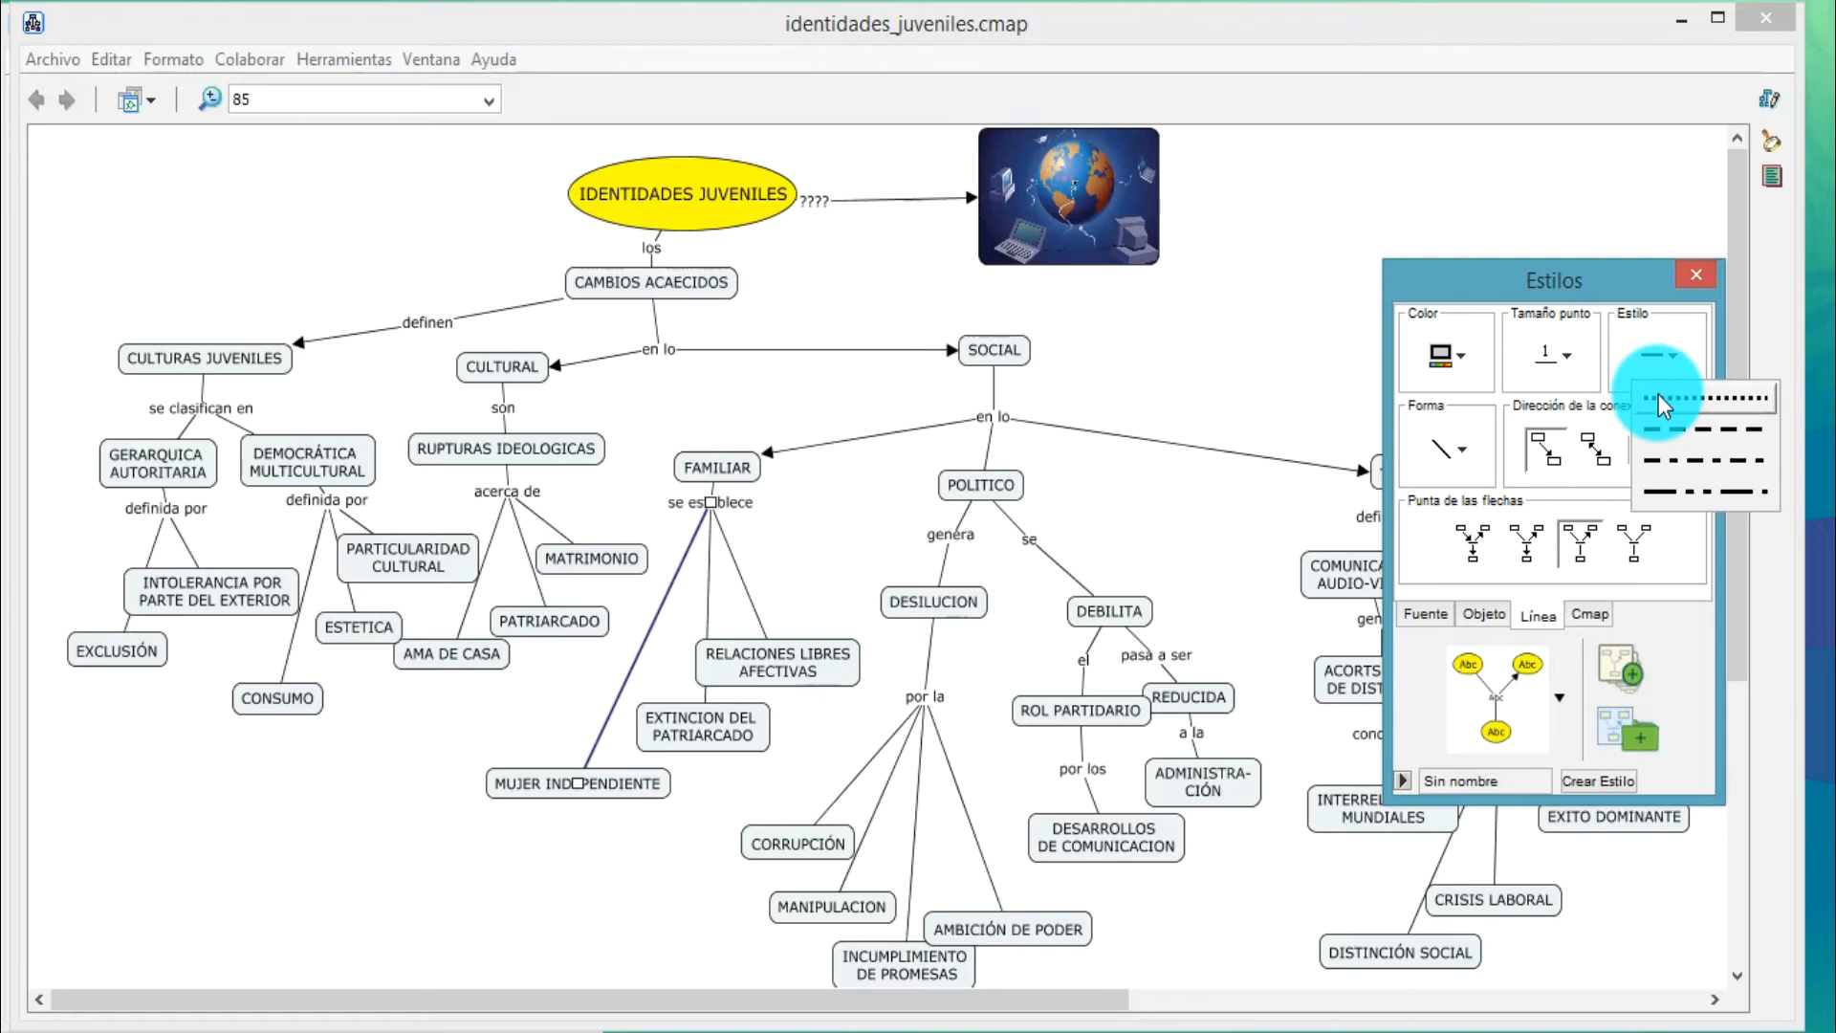
pyautogui.click(1658, 394)
pyautogui.click(1559, 359)
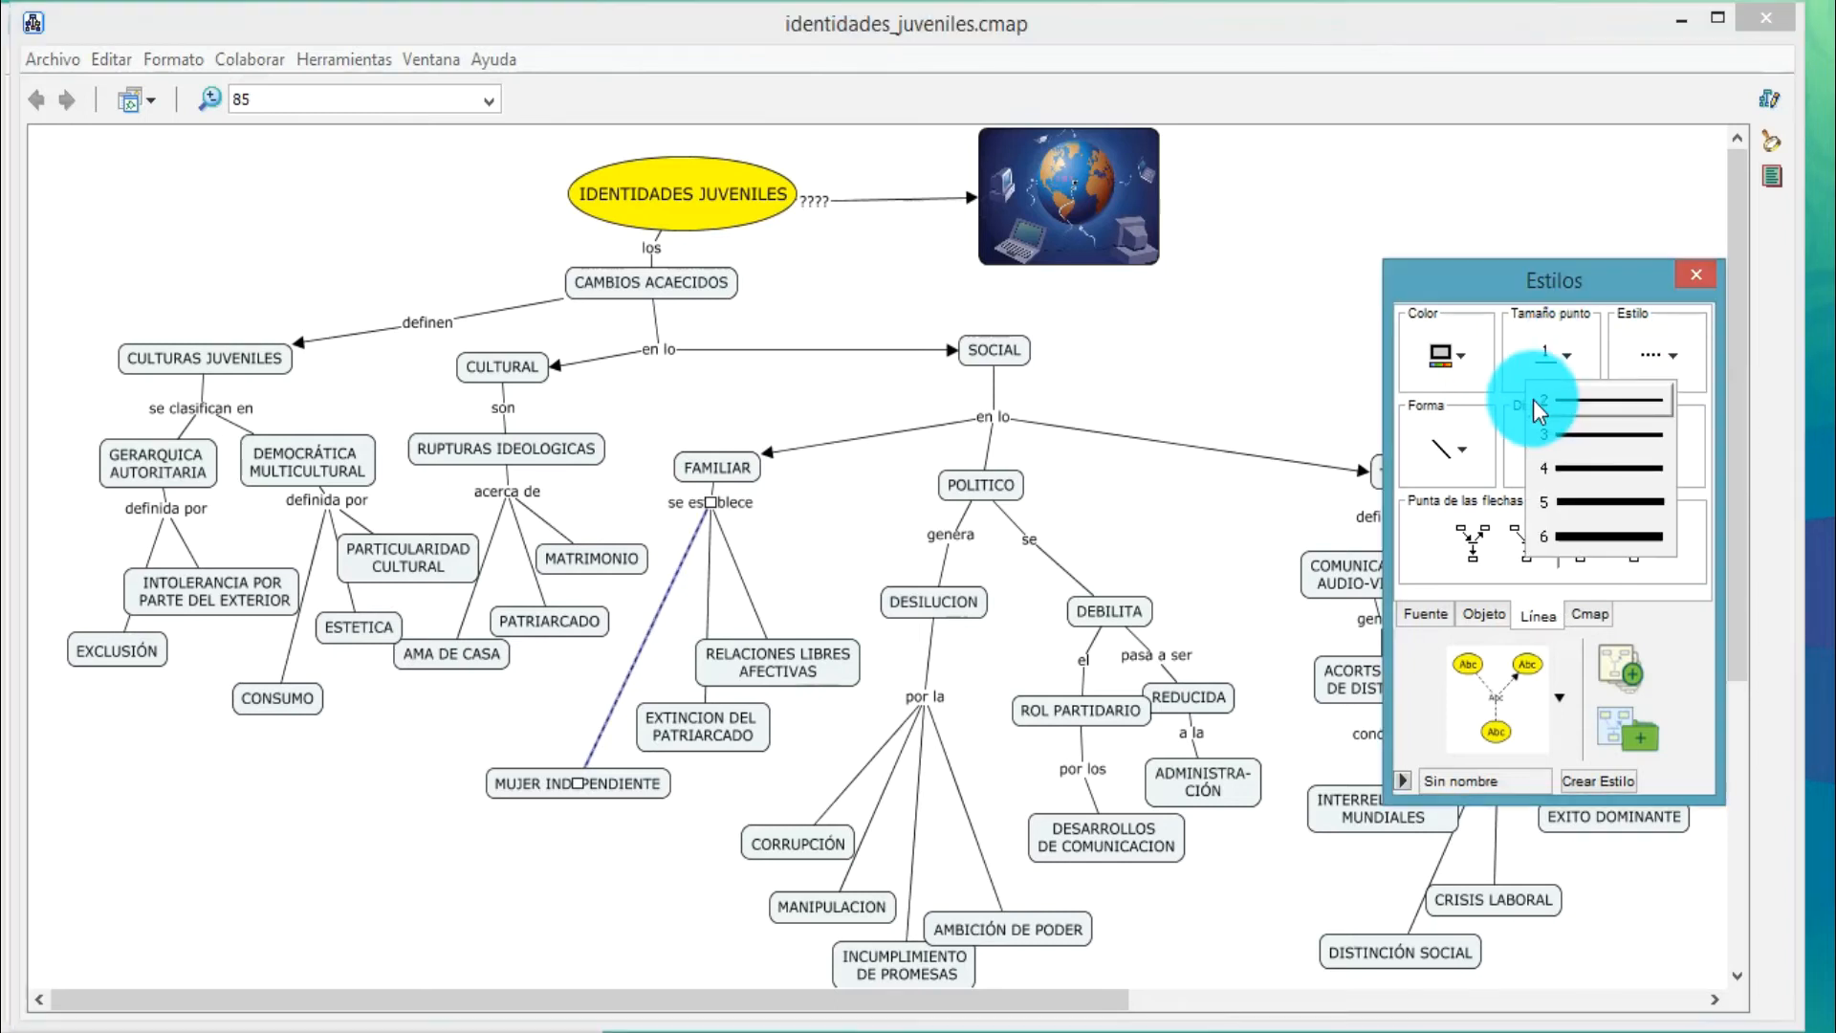
pyautogui.click(1534, 400)
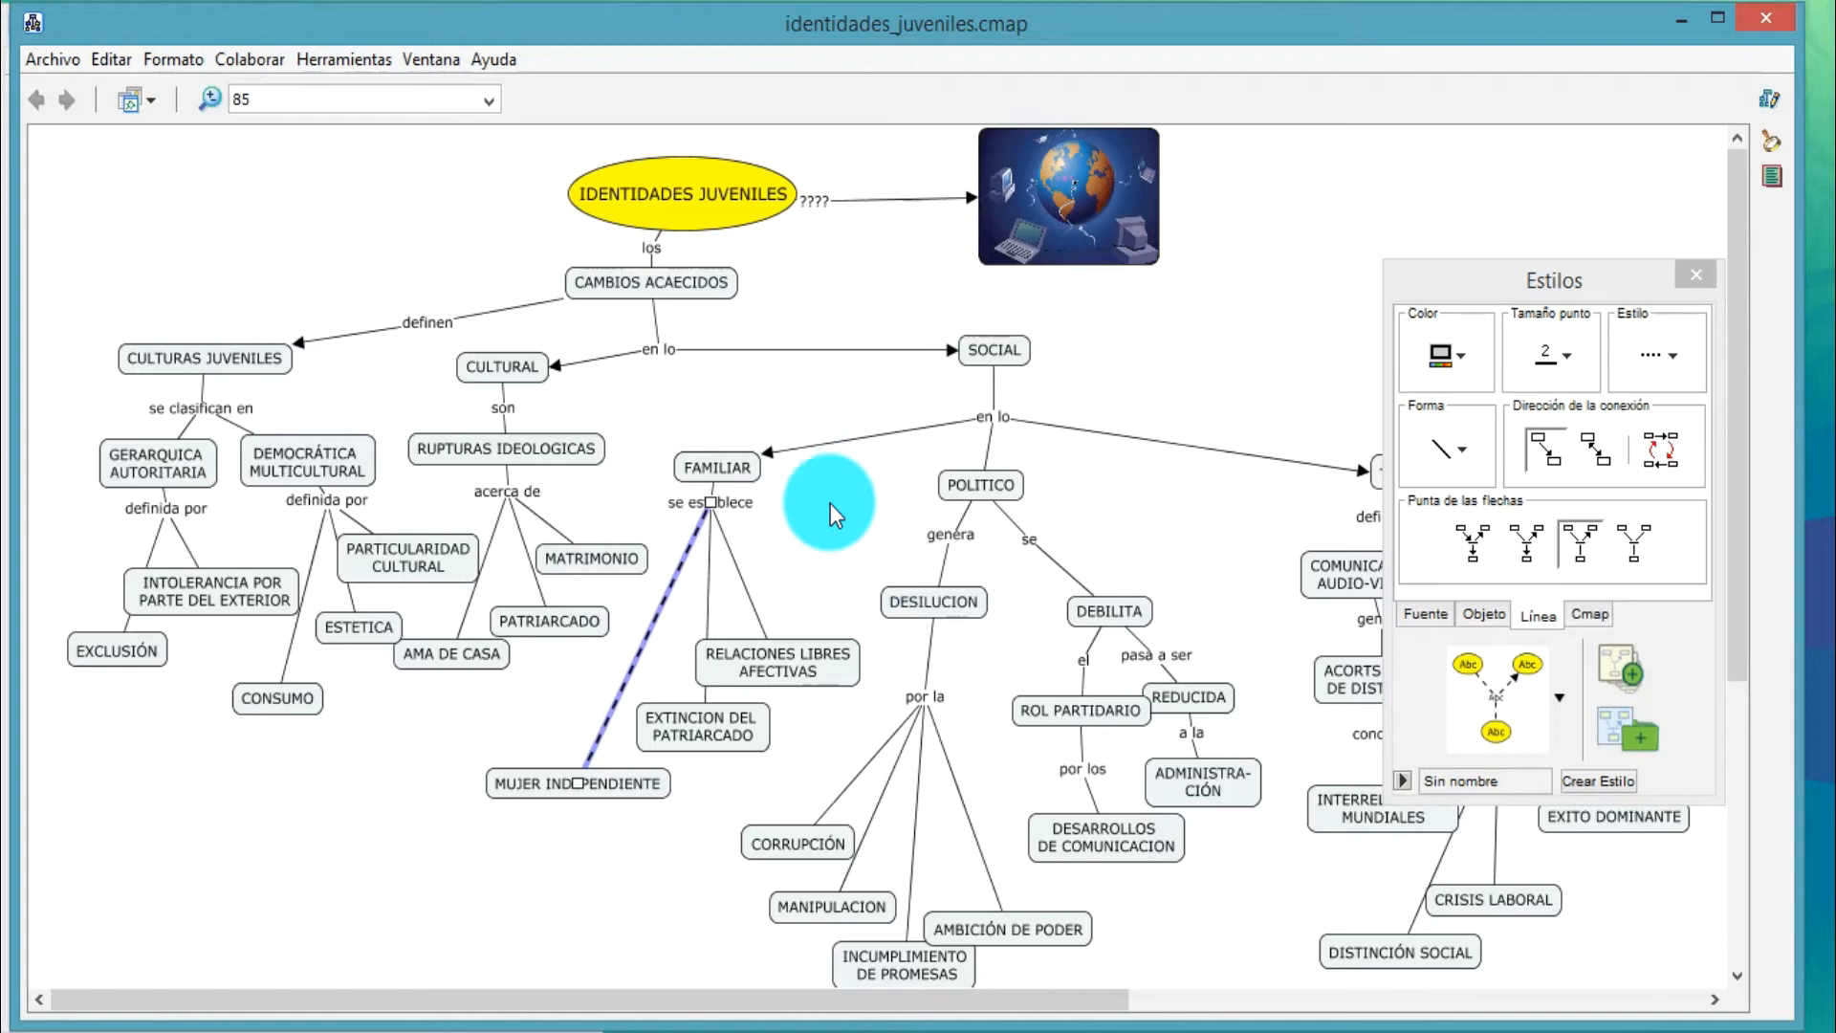
# Format the line from "se establece" to EXTINCION DEL PATRIARCADO as dashed with a thickness of 2
pyautogui.click(706, 574)
pyautogui.click(1651, 377)
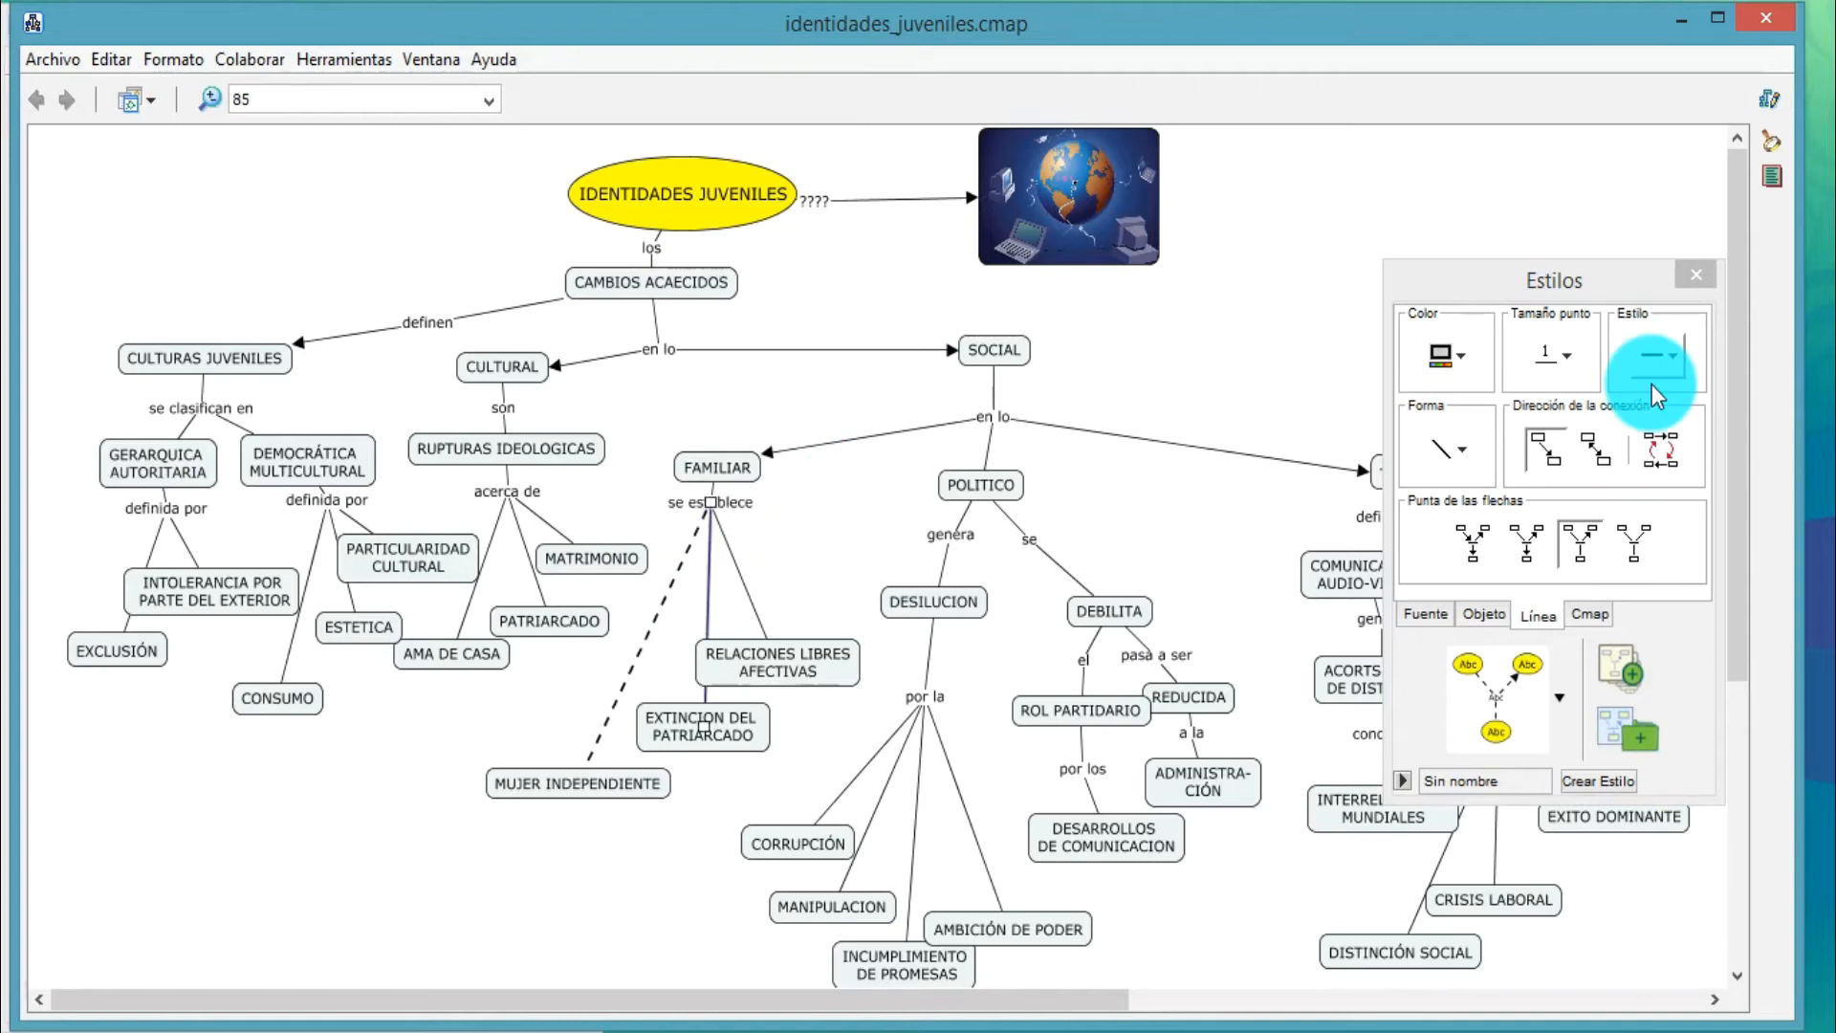
pyautogui.click(1570, 369)
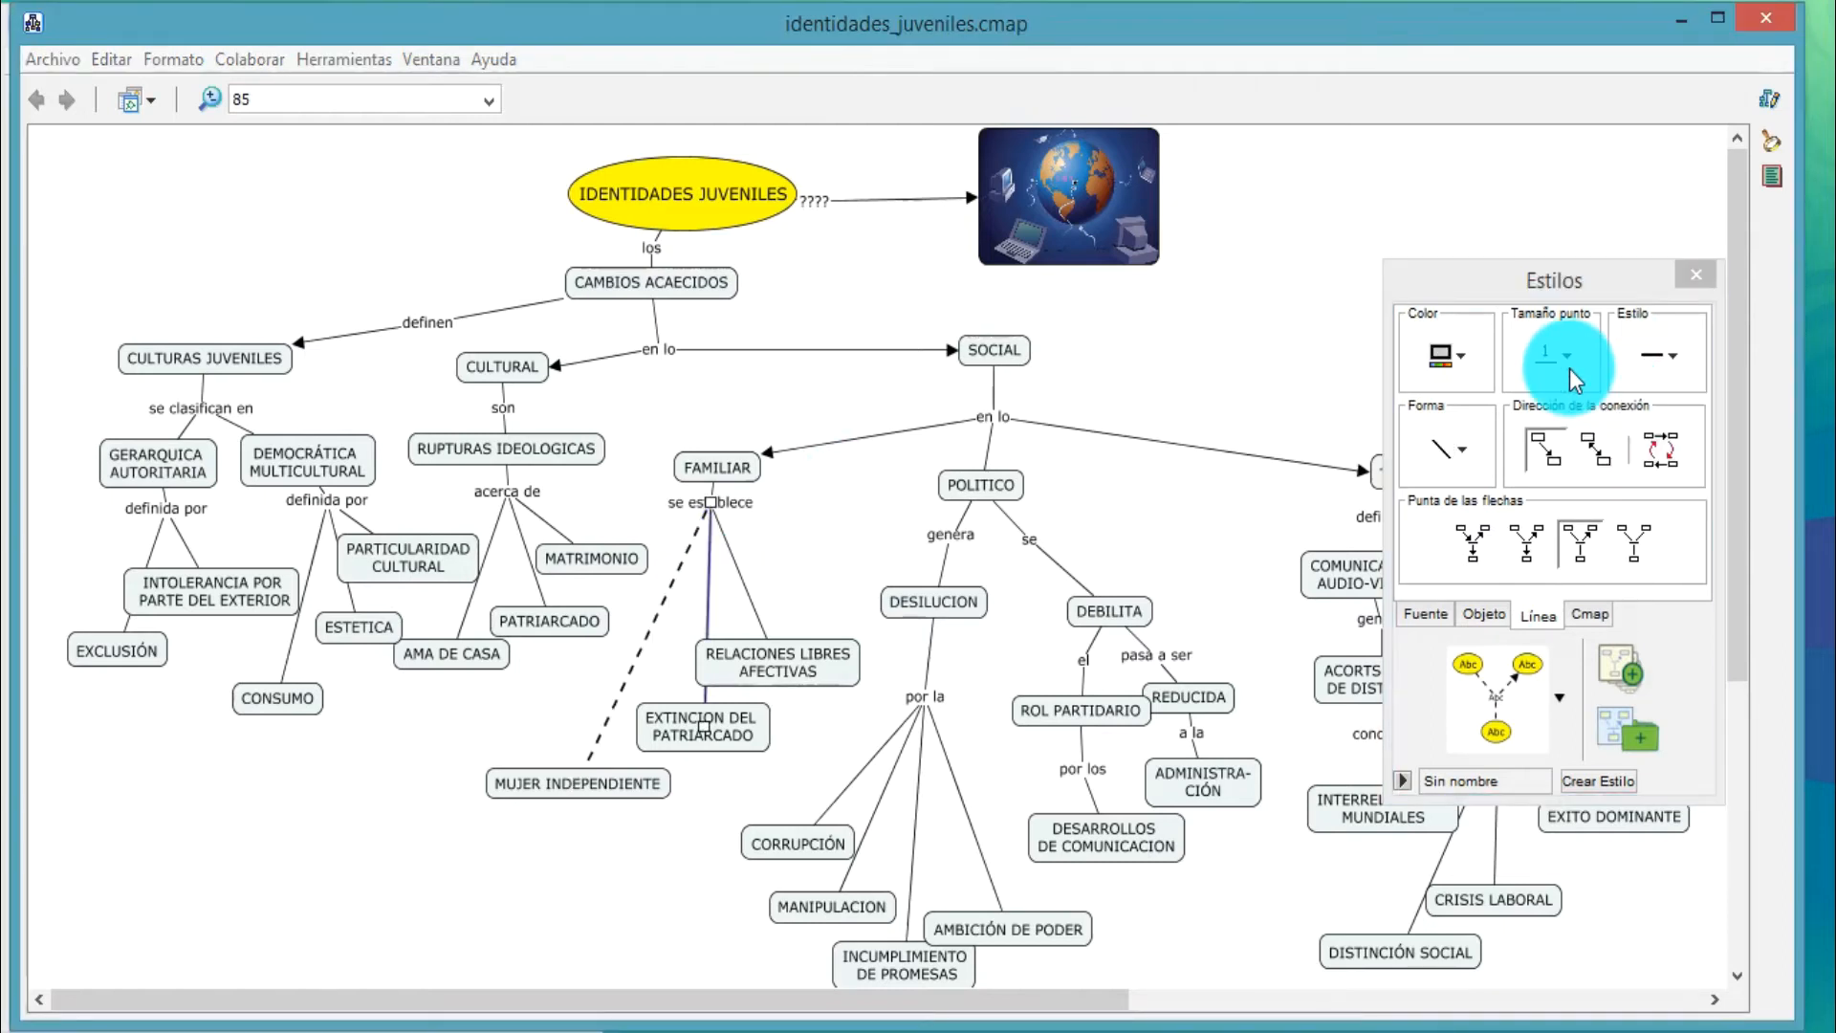
pyautogui.click(1569, 369)
pyautogui.click(1535, 401)
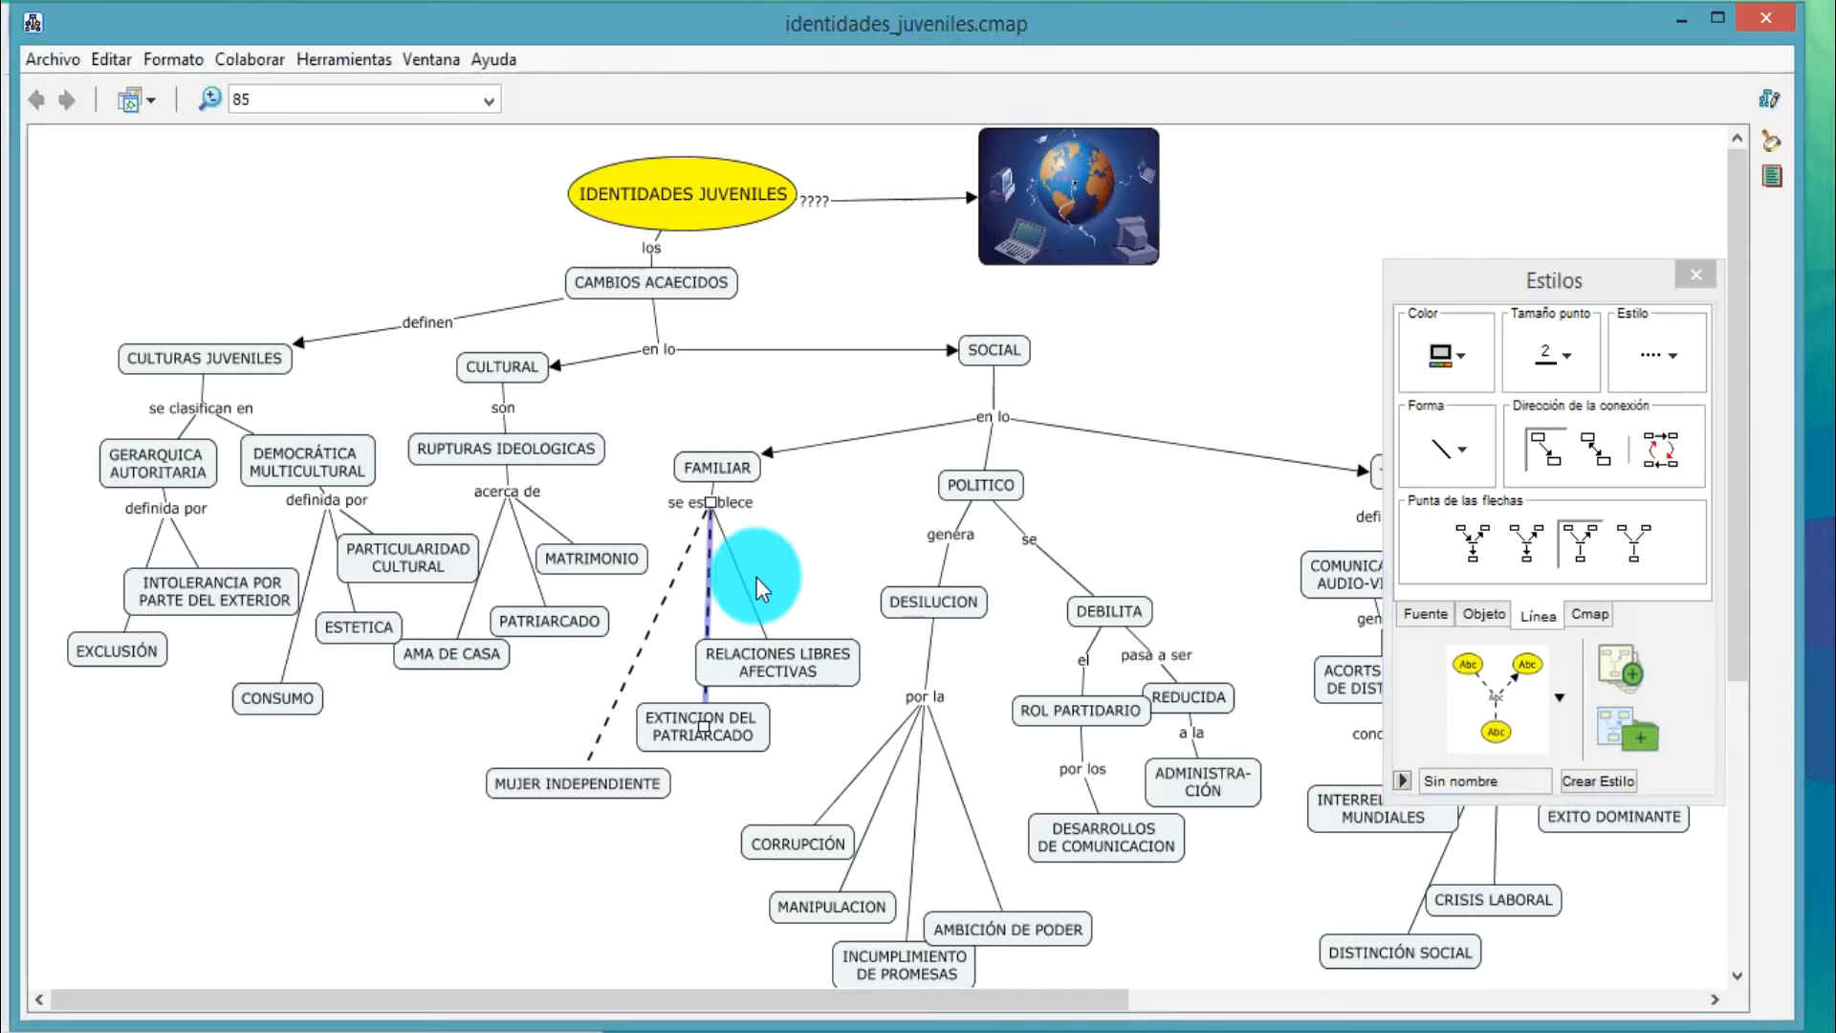
# Give the line from "se establece" to RELACIONES LIBRES AFECTIVAS a thickness of 2 and a dashed style
pyautogui.click(740, 576)
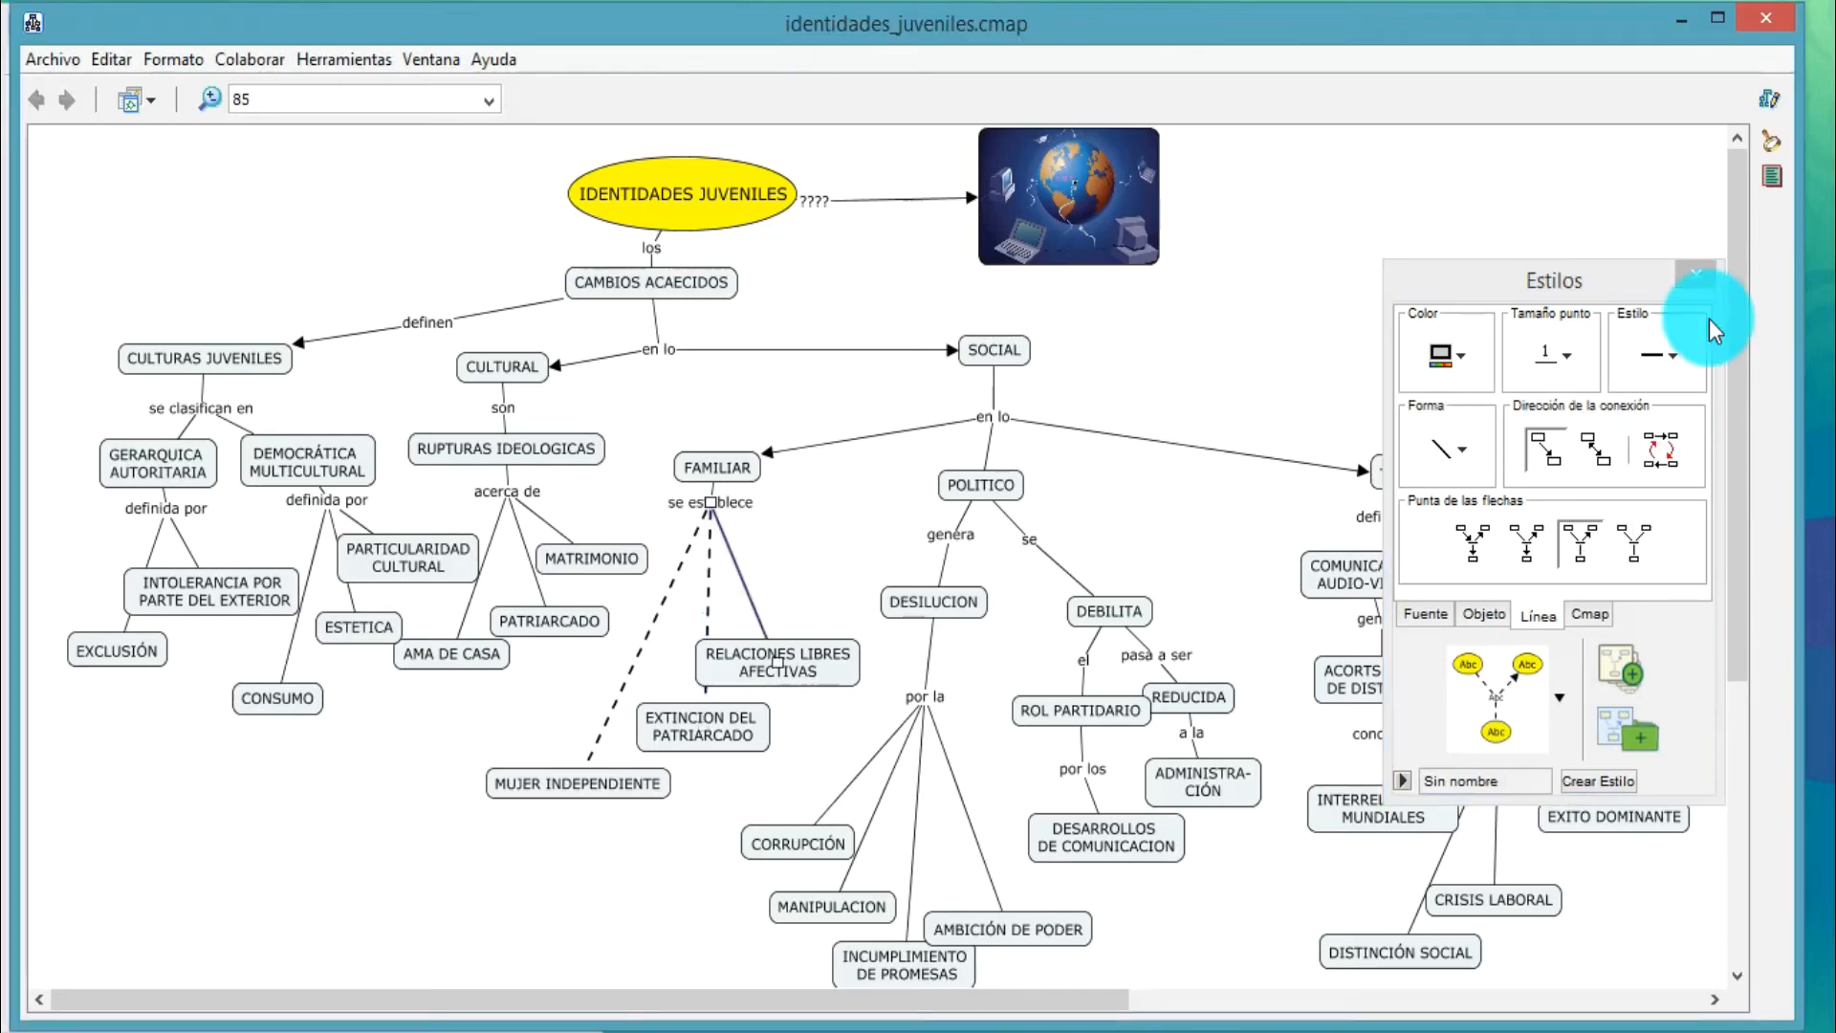
pyautogui.click(1580, 383)
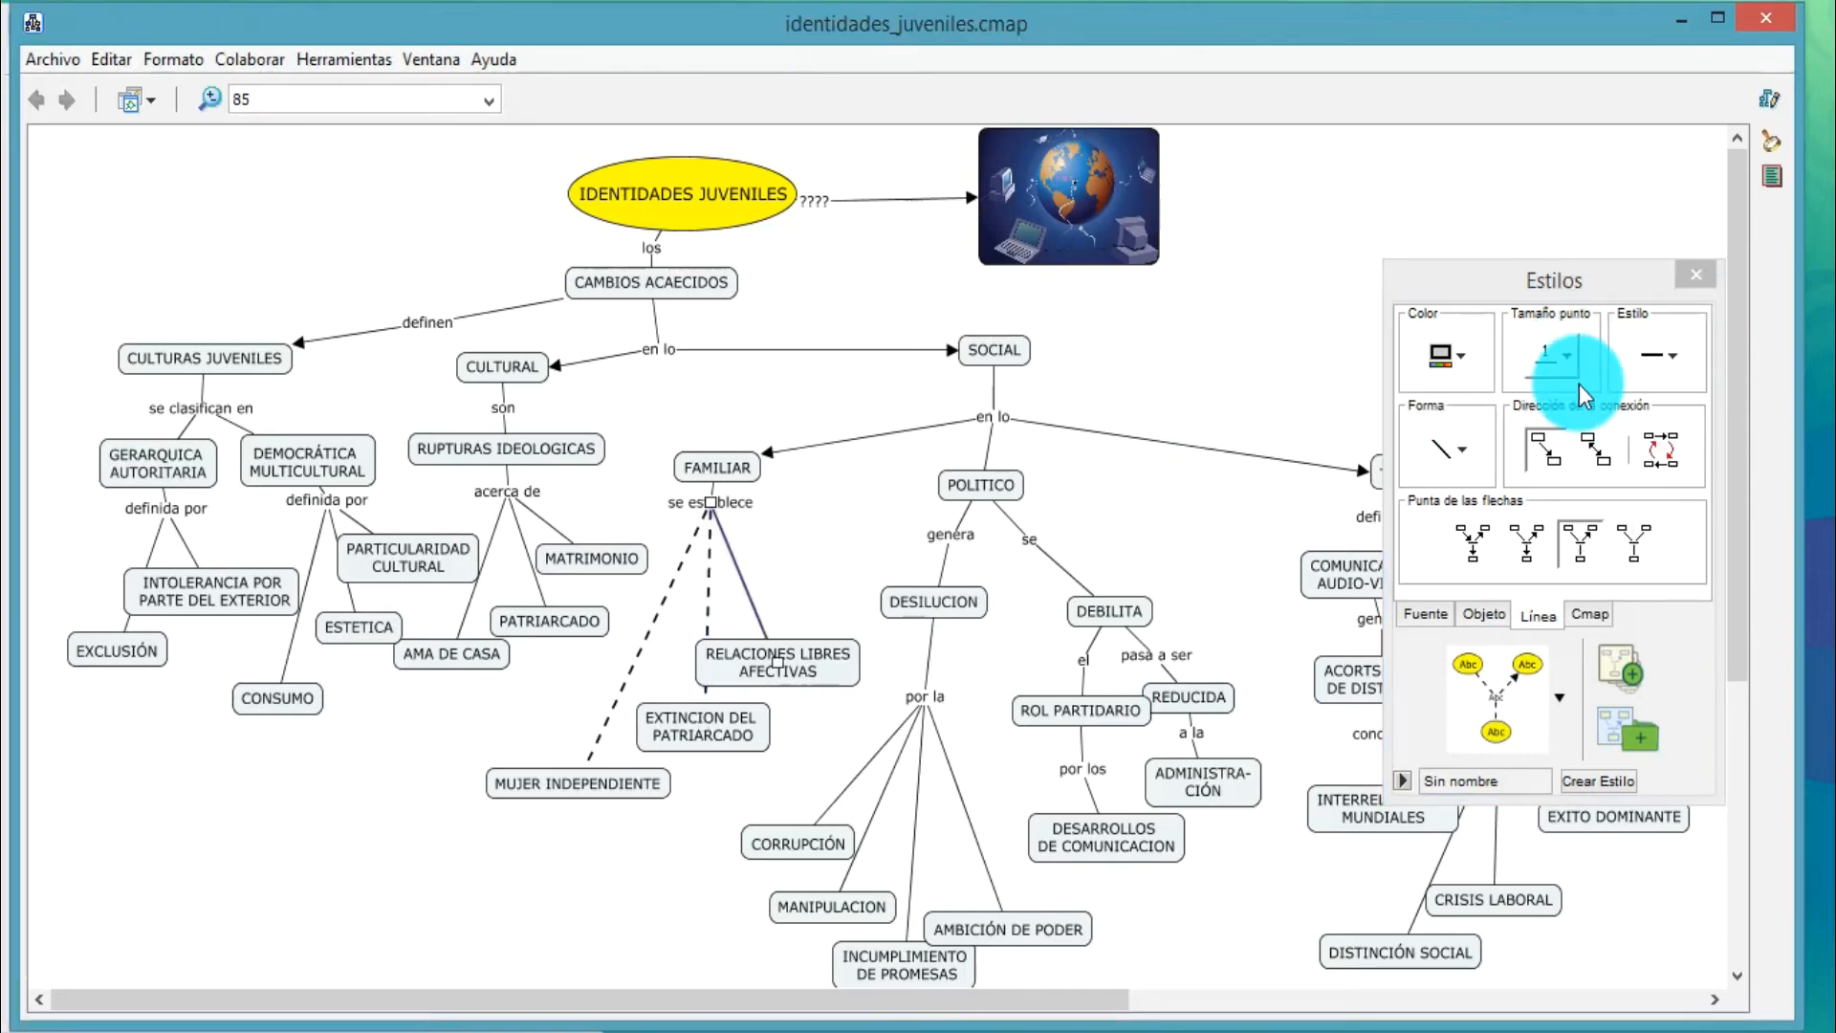
pyautogui.click(1662, 370)
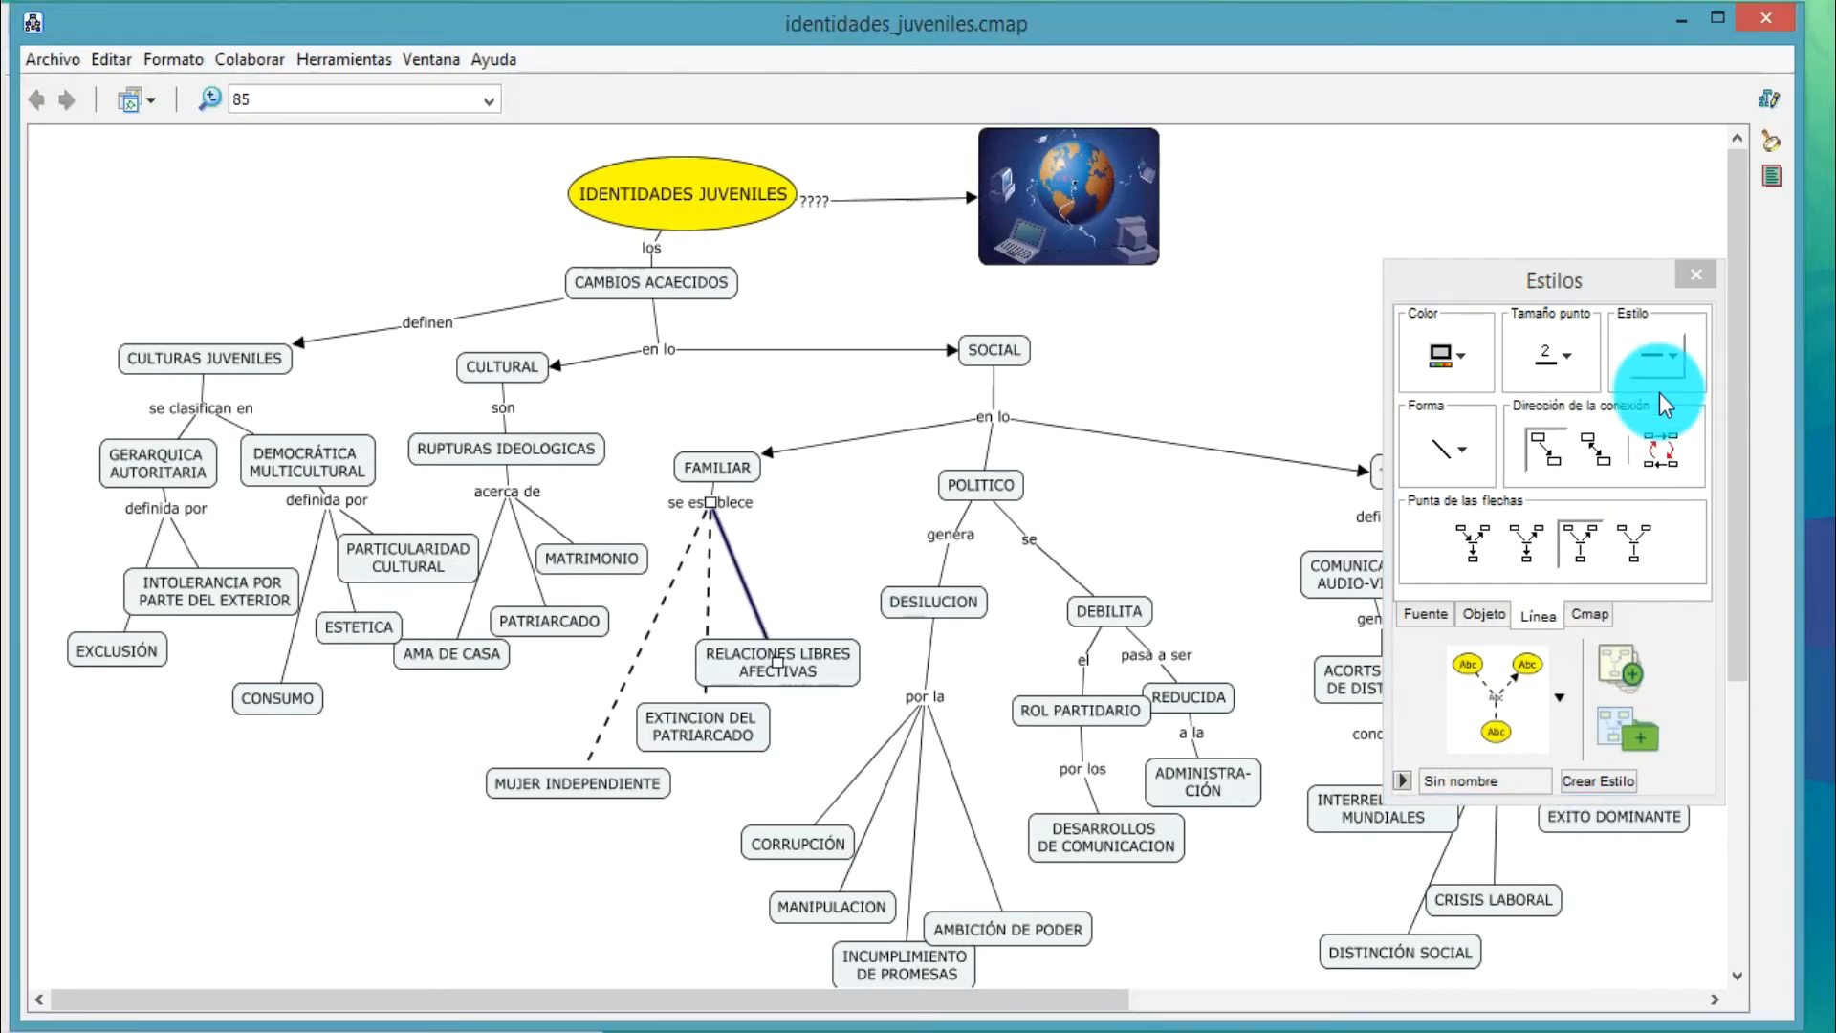
pyautogui.click(1662, 378)
pyautogui.click(1703, 427)
# Add an arrowhead pointing at RELACIONES LIBRES AFECTIVAS to its connecting line and keep the connection unidirectional
pyautogui.click(1473, 543)
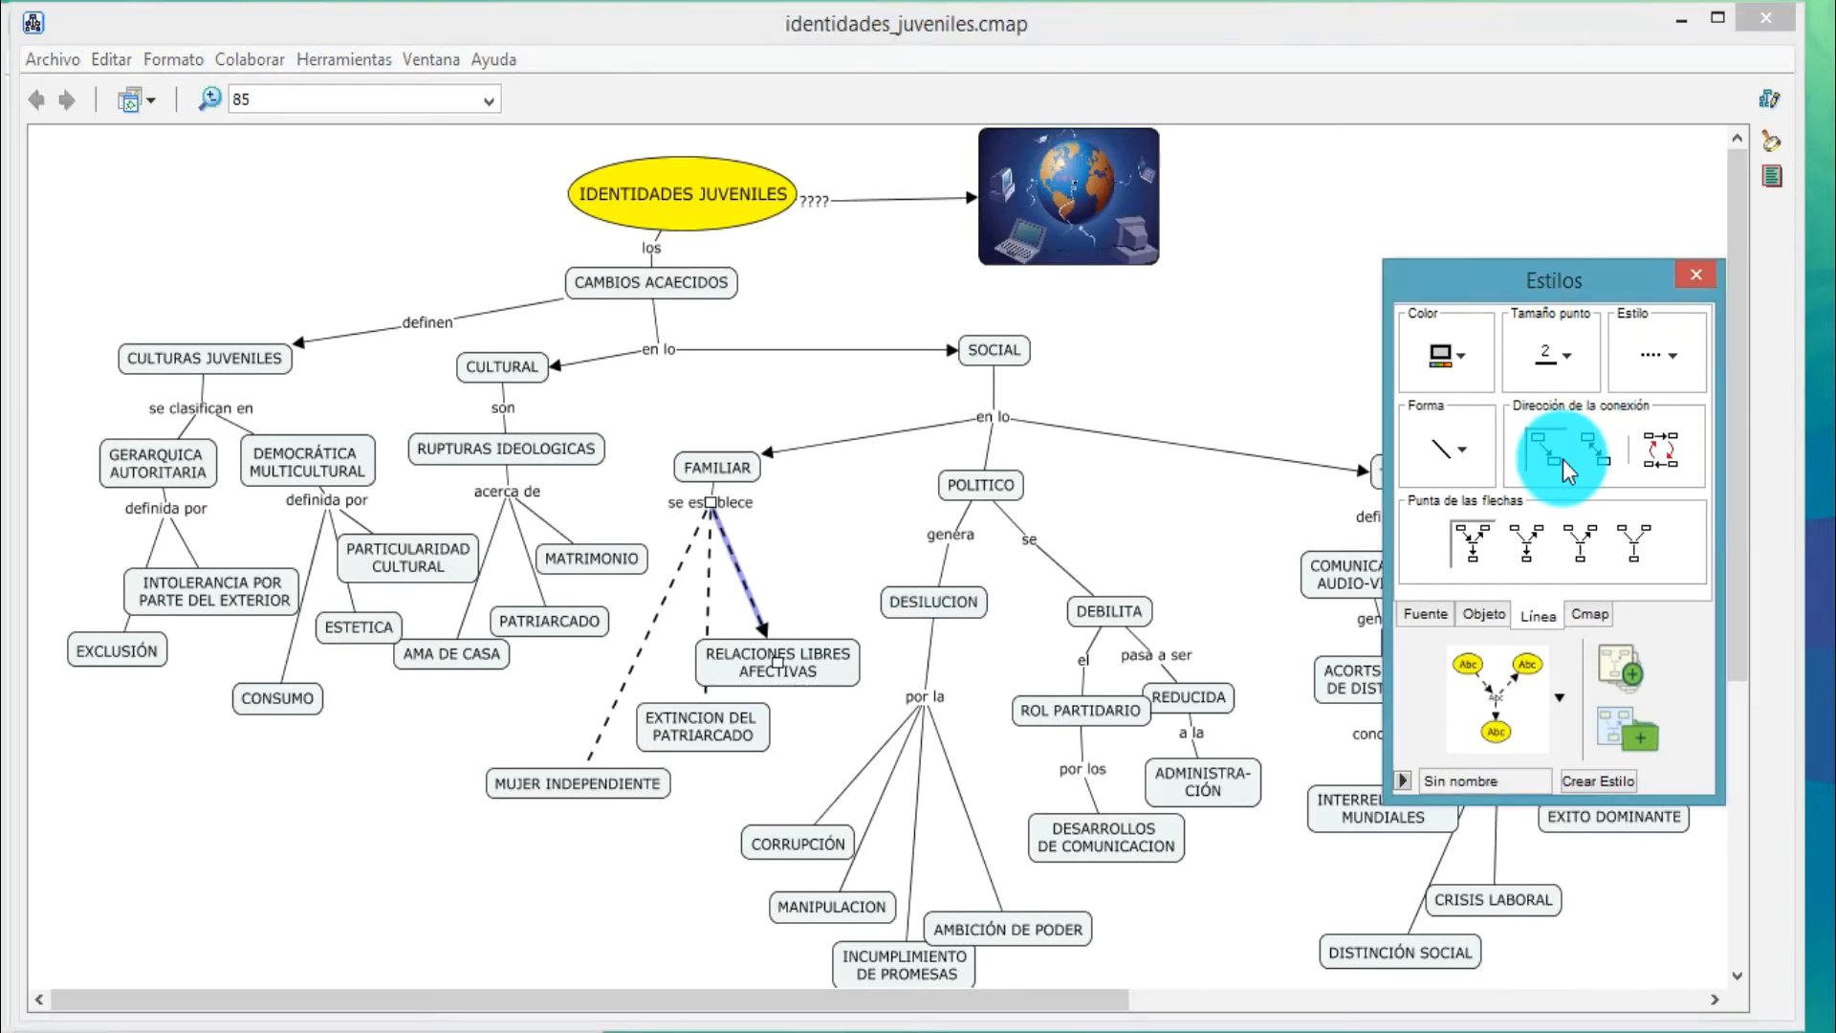
pyautogui.click(1653, 439)
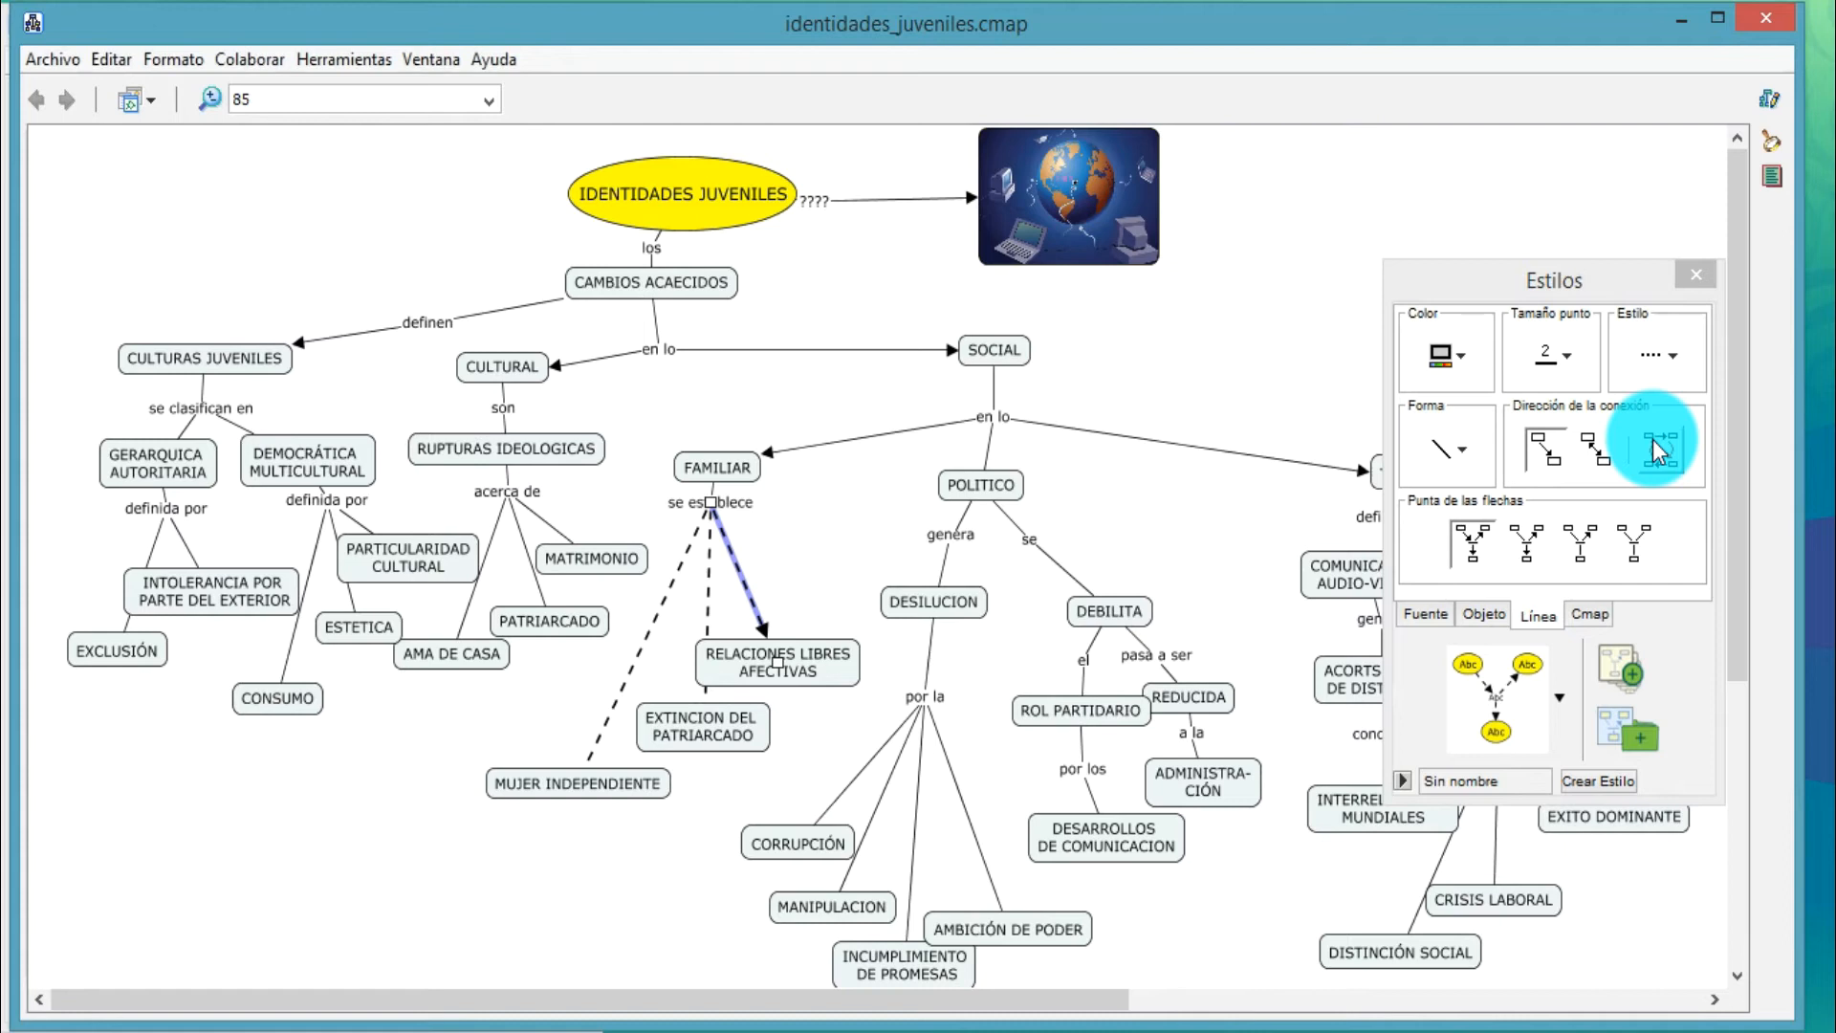
pyautogui.click(1564, 463)
pyautogui.click(1565, 463)
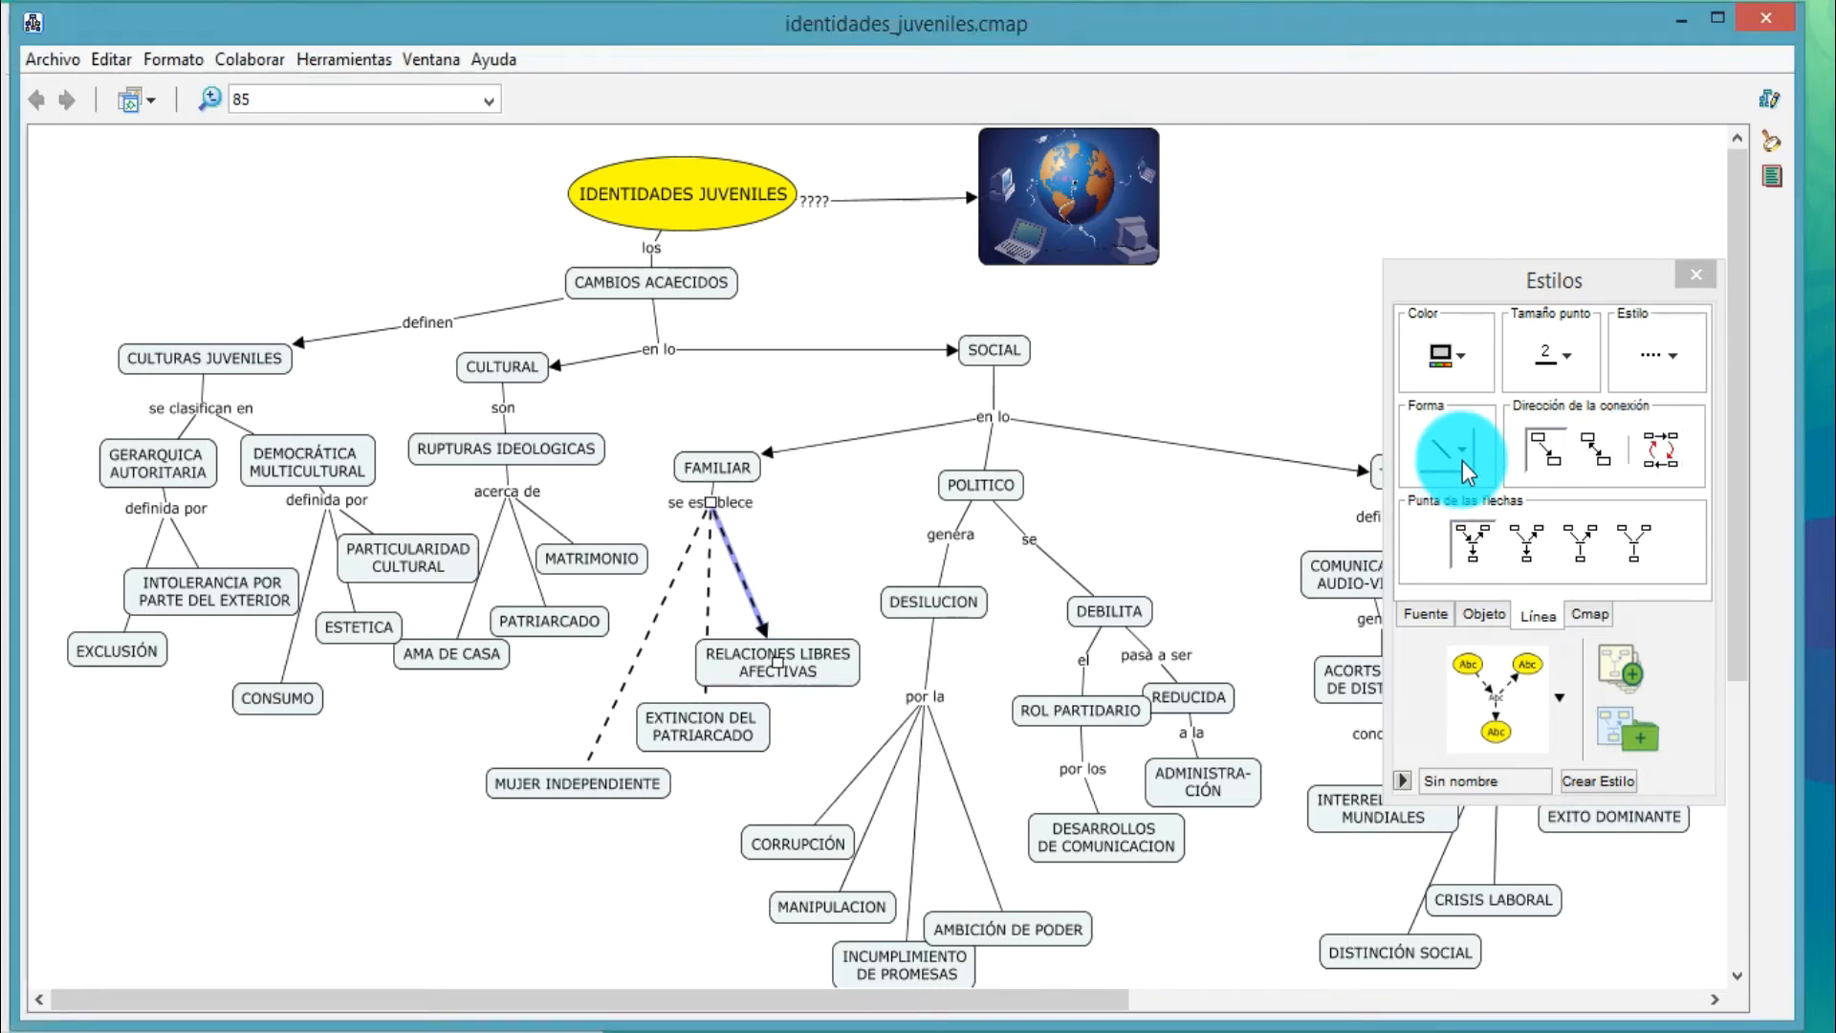
# Change the line to RELACIONES LIBRES AFECTIVAS to a curve with one control point and bend it outward
pyautogui.click(1461, 461)
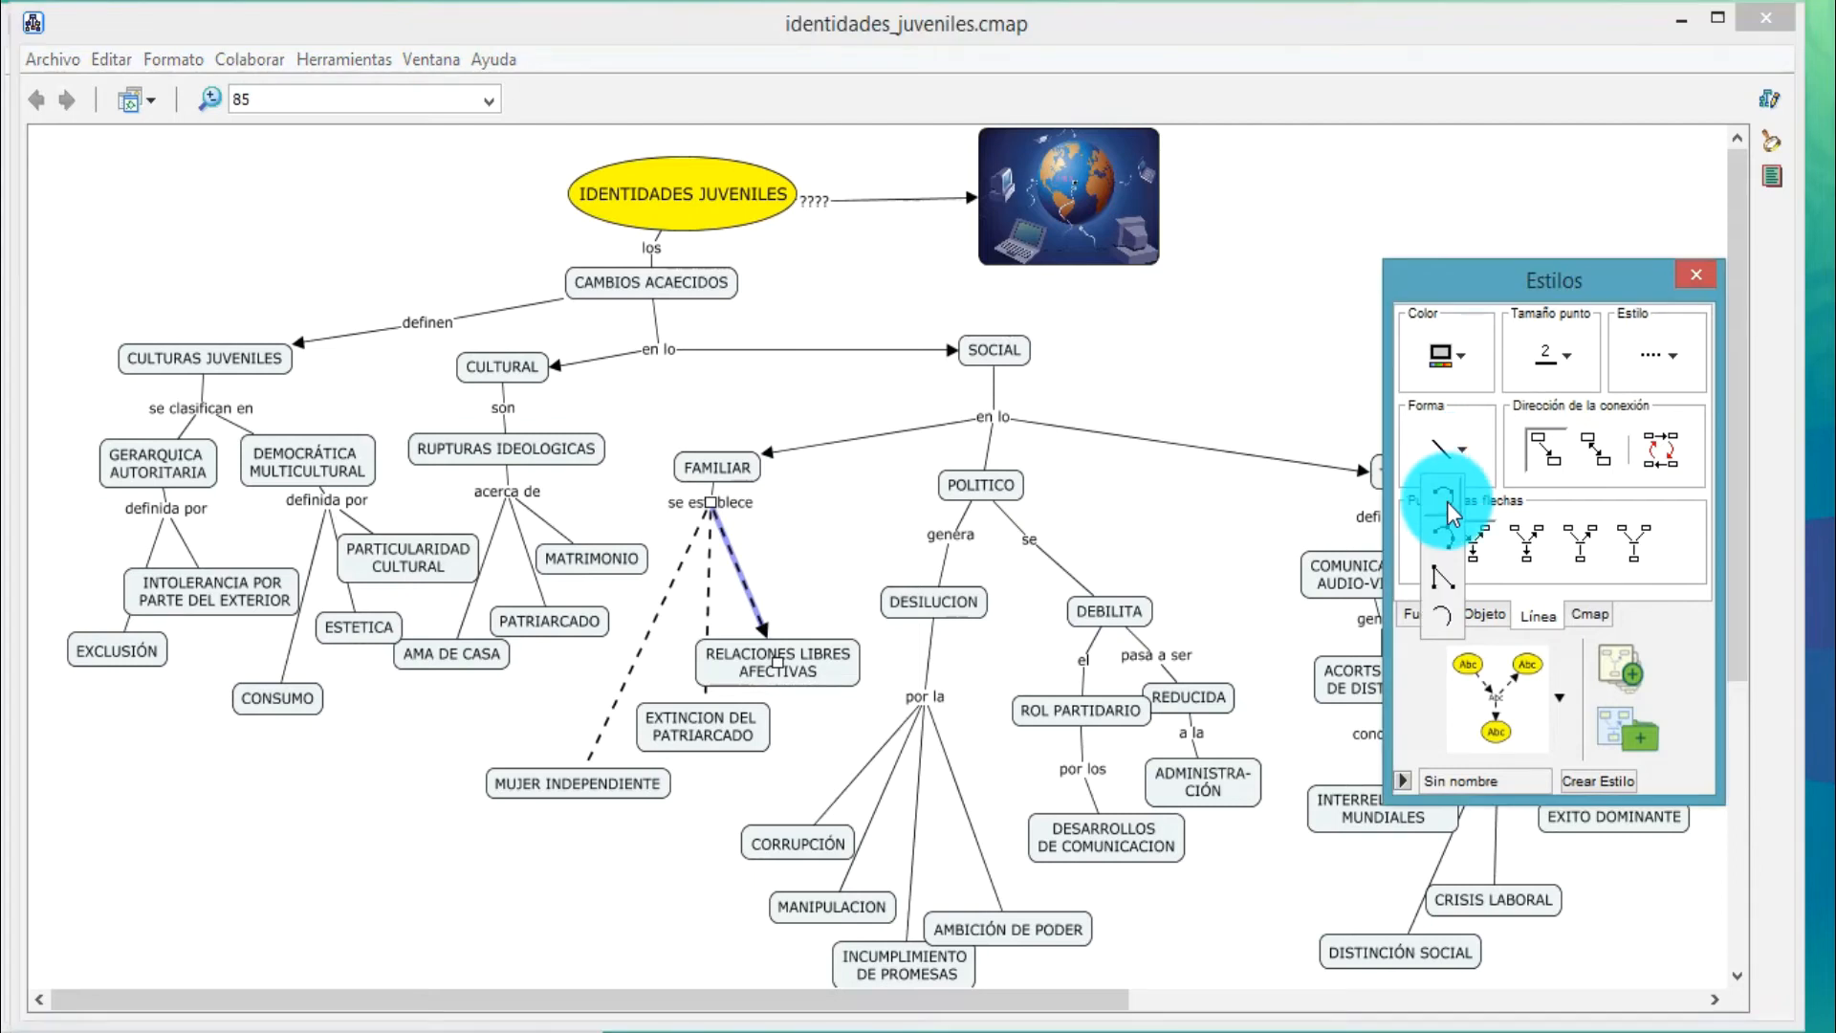
pyautogui.click(737, 580)
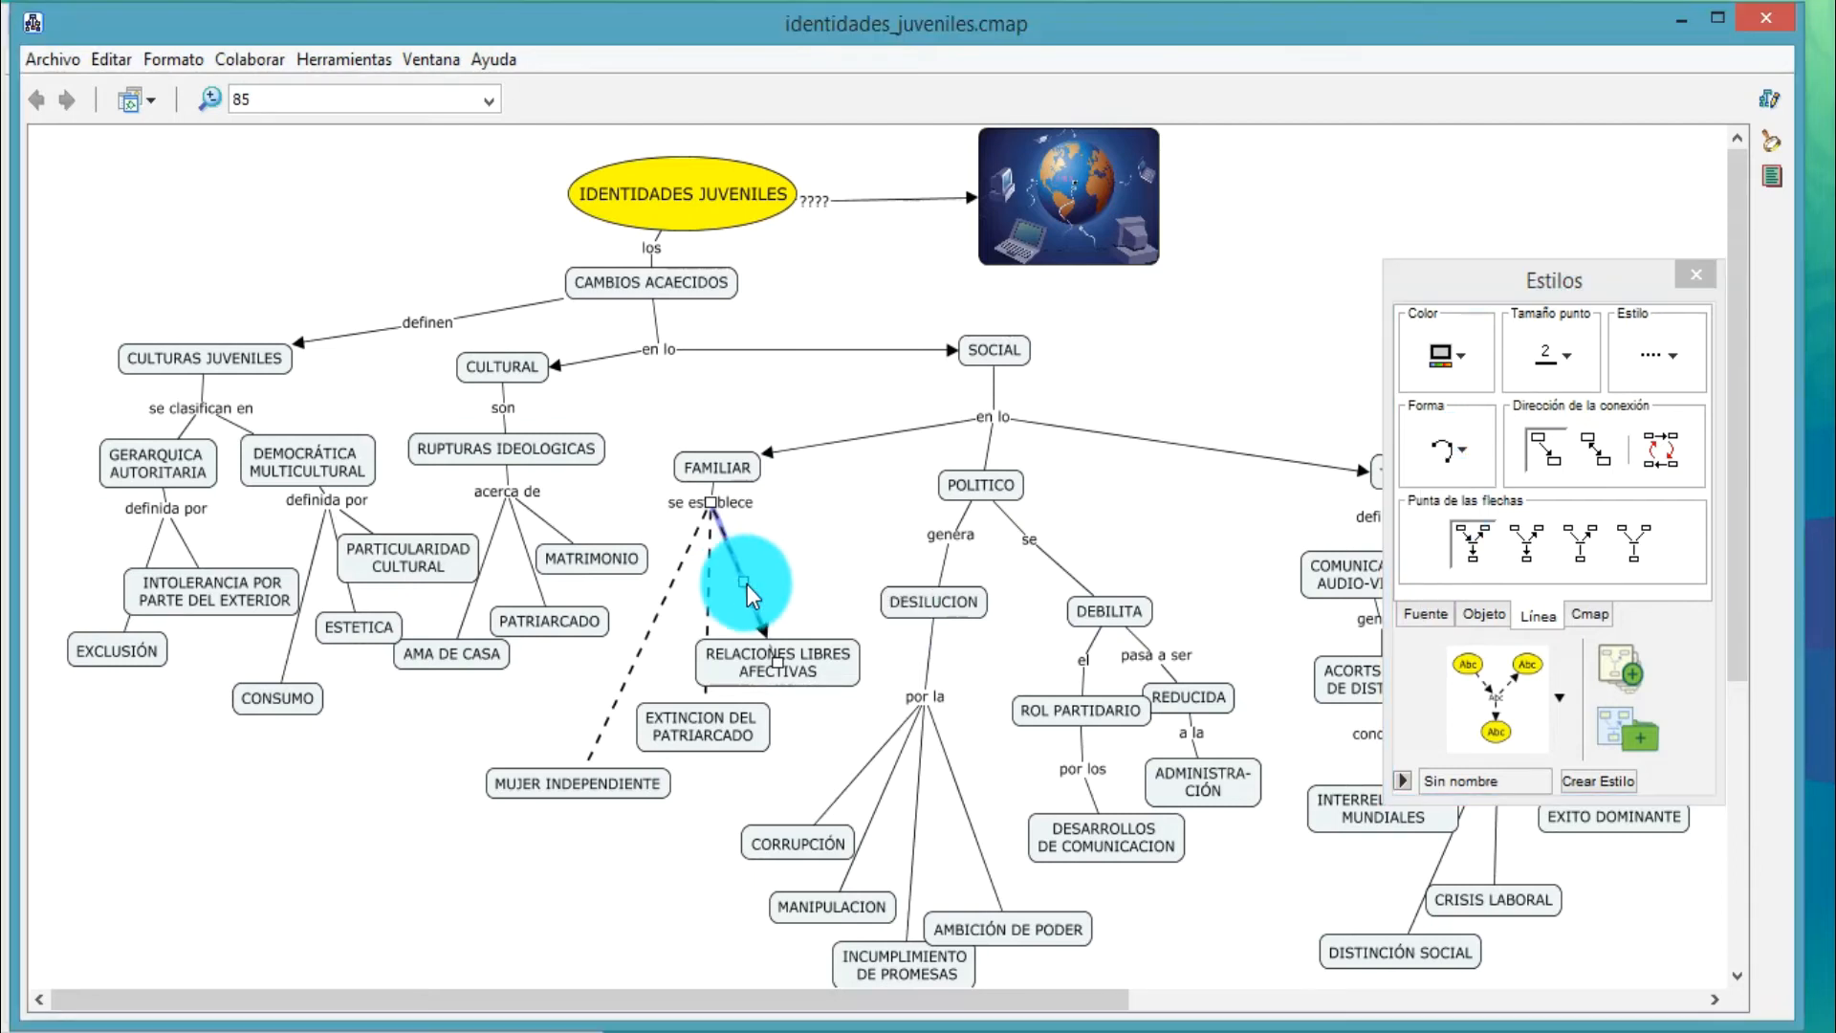
pyautogui.moveTo(776, 571); pyautogui.dragTo(783, 567)
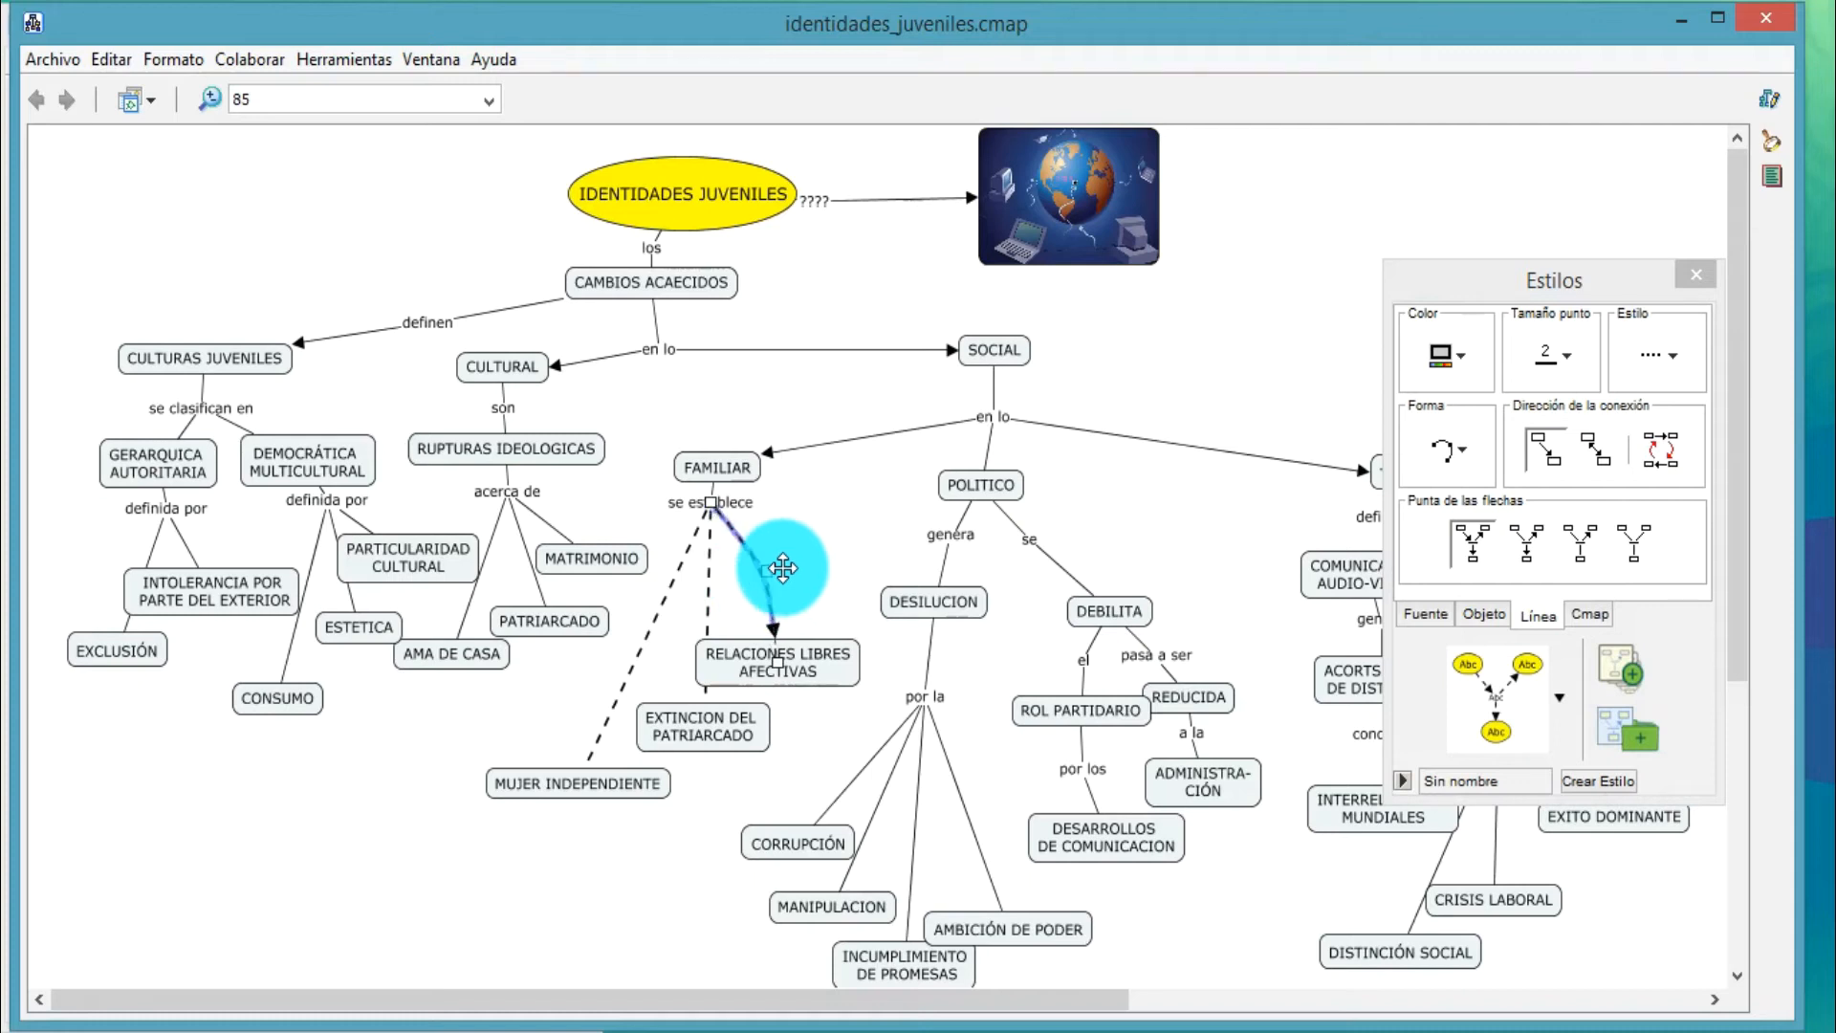
# Change the line to MUJER INDEPENDIENTE to a curve with one control point and bend it outward toward PATRIARCADO
pyautogui.click(658, 595)
pyautogui.click(1449, 451)
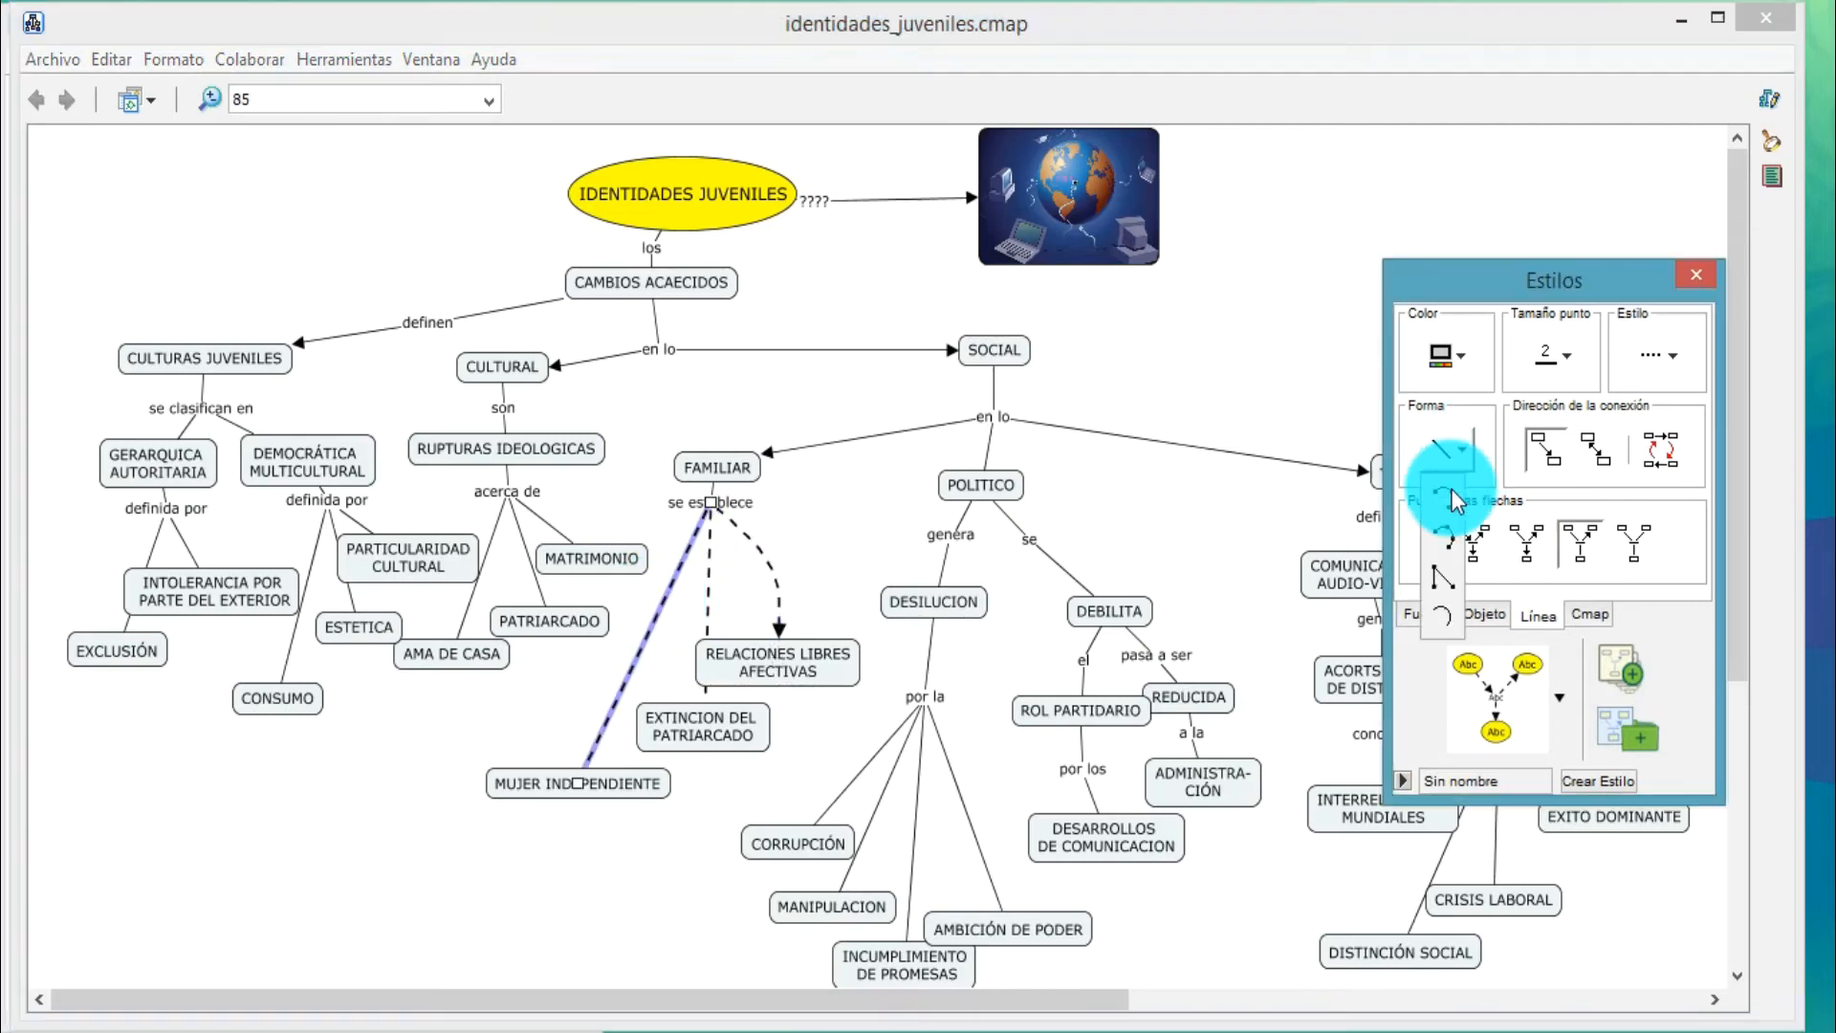
pyautogui.click(1452, 499)
pyautogui.click(647, 633)
pyautogui.moveTo(647, 634); pyautogui.dragTo(608, 631)
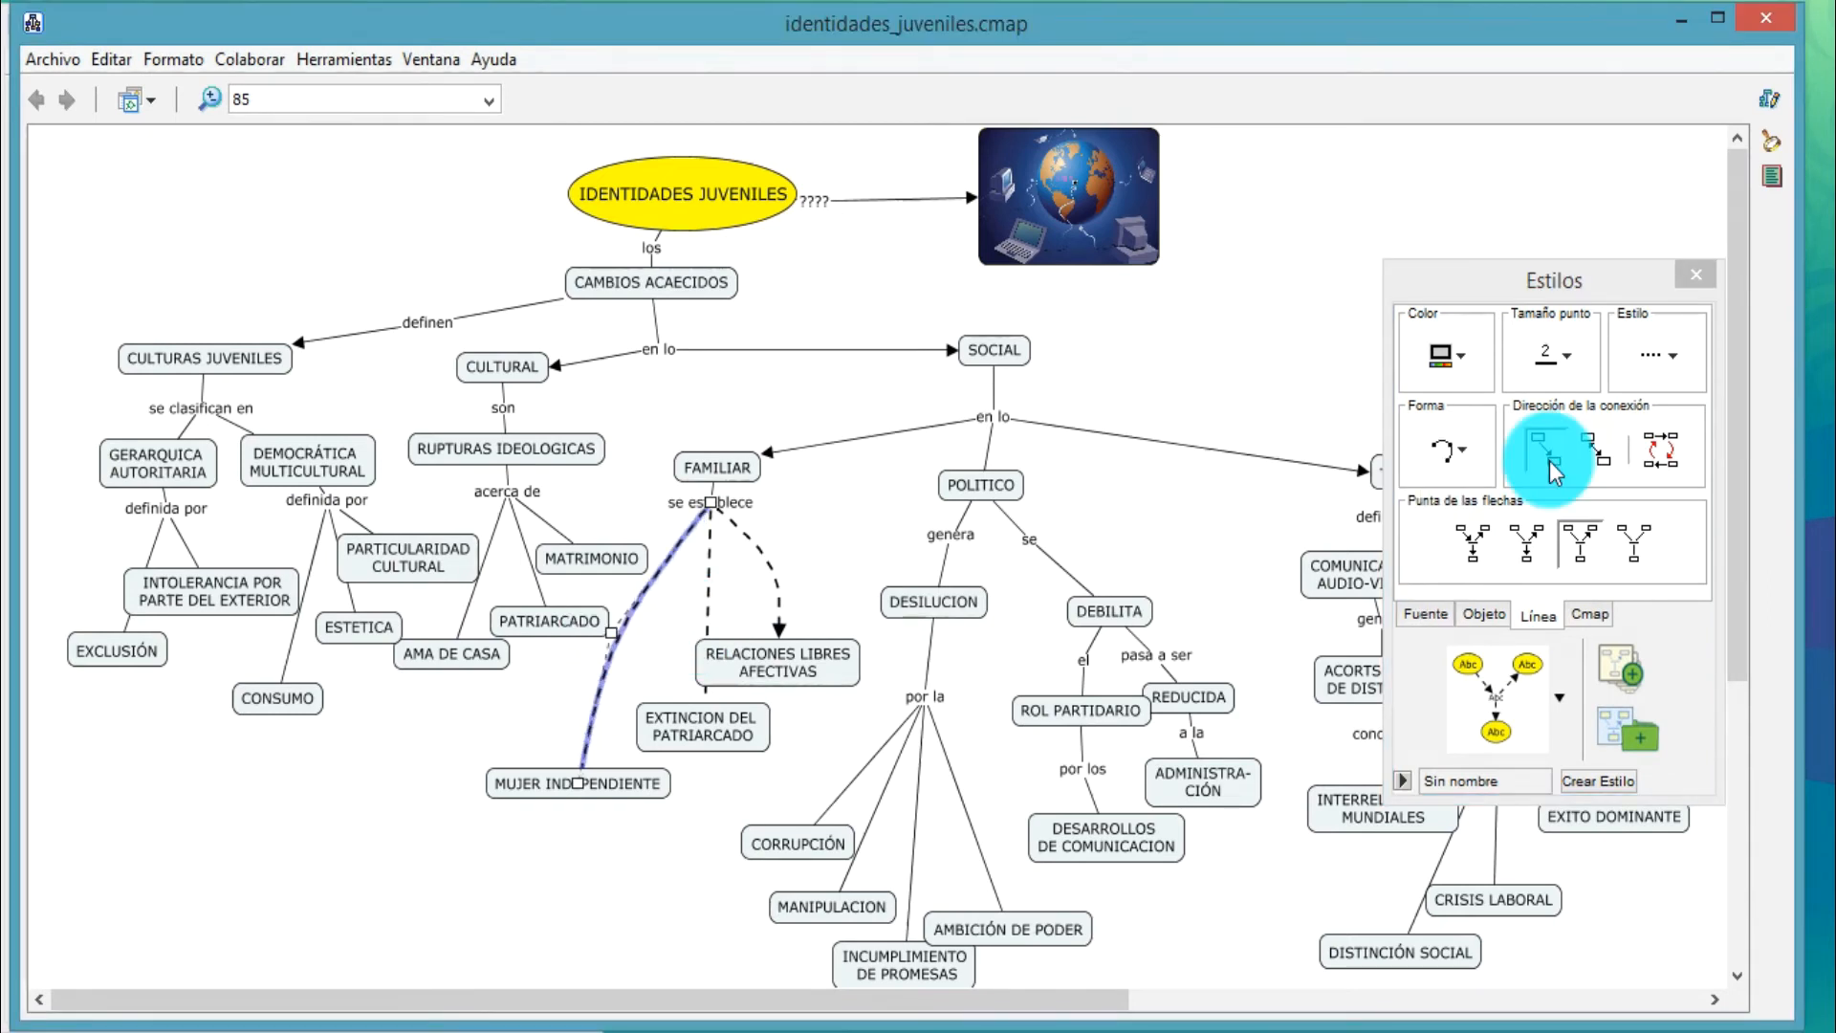
# Reshape the line to MUJER INDEPENDIENTE as an S-curve with two control points and give it an arrowhead
pyautogui.click(1456, 528)
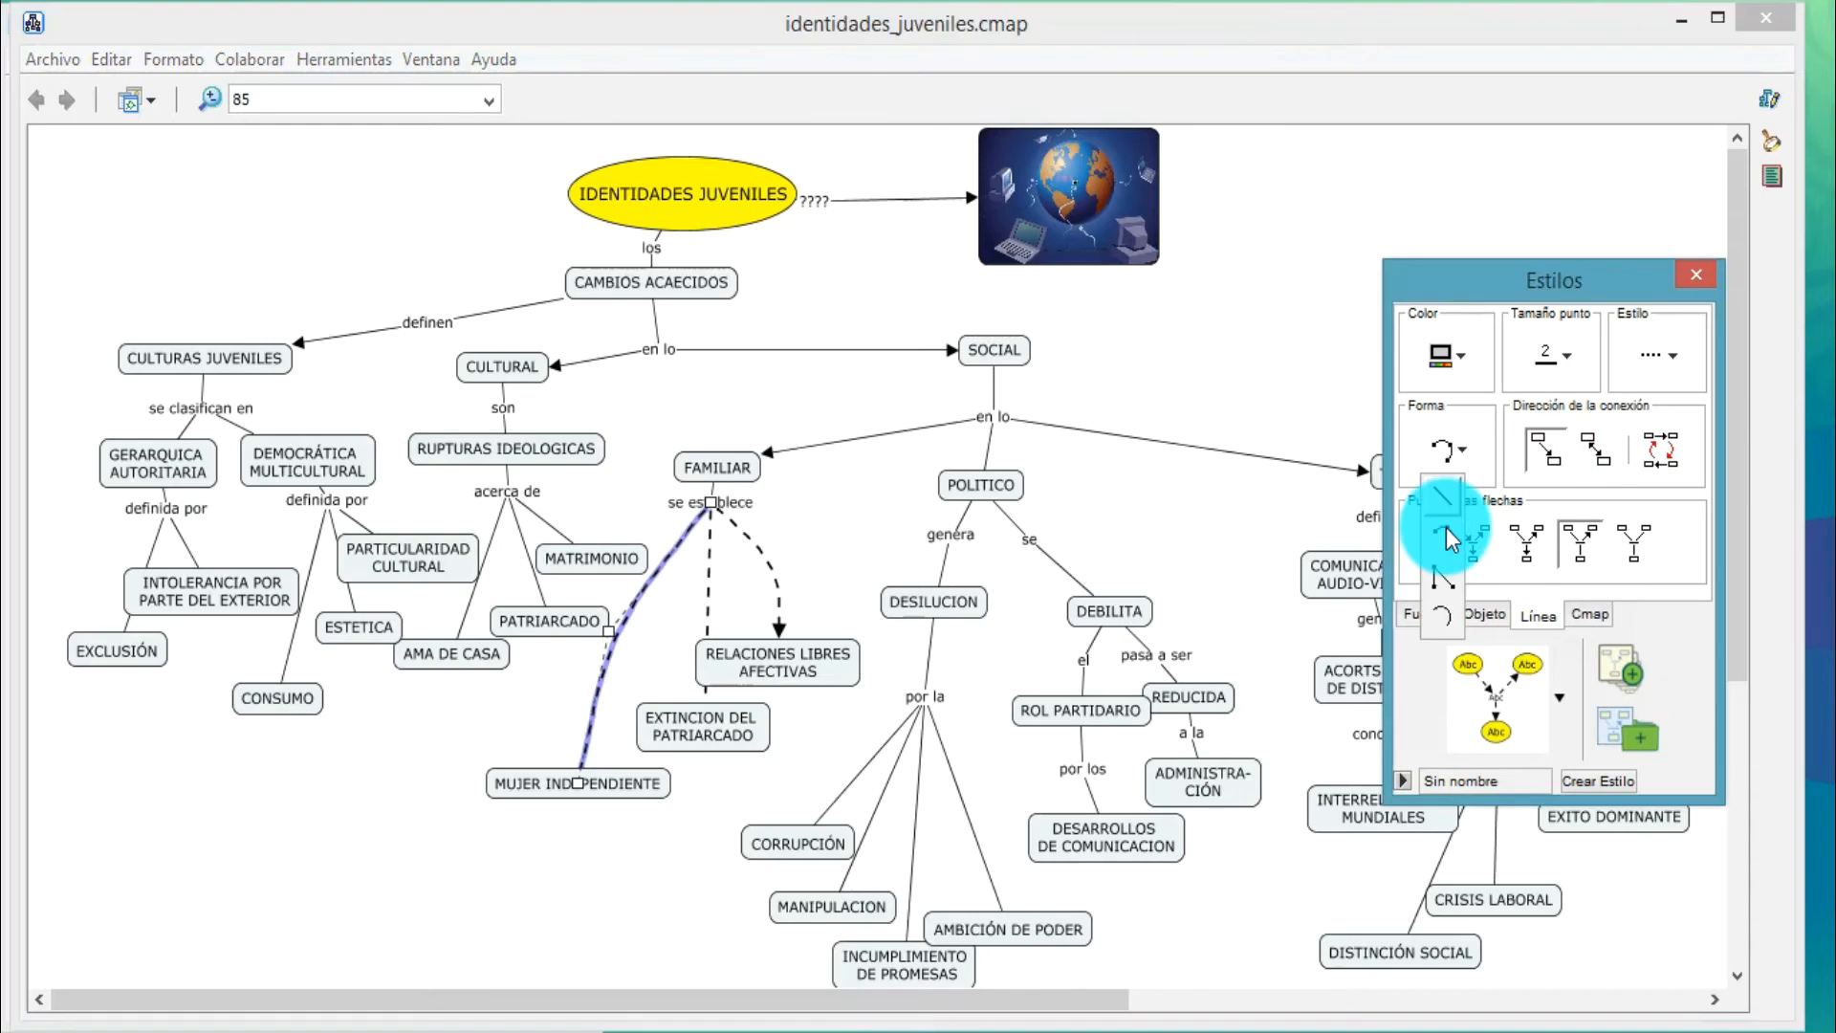
pyautogui.click(1449, 540)
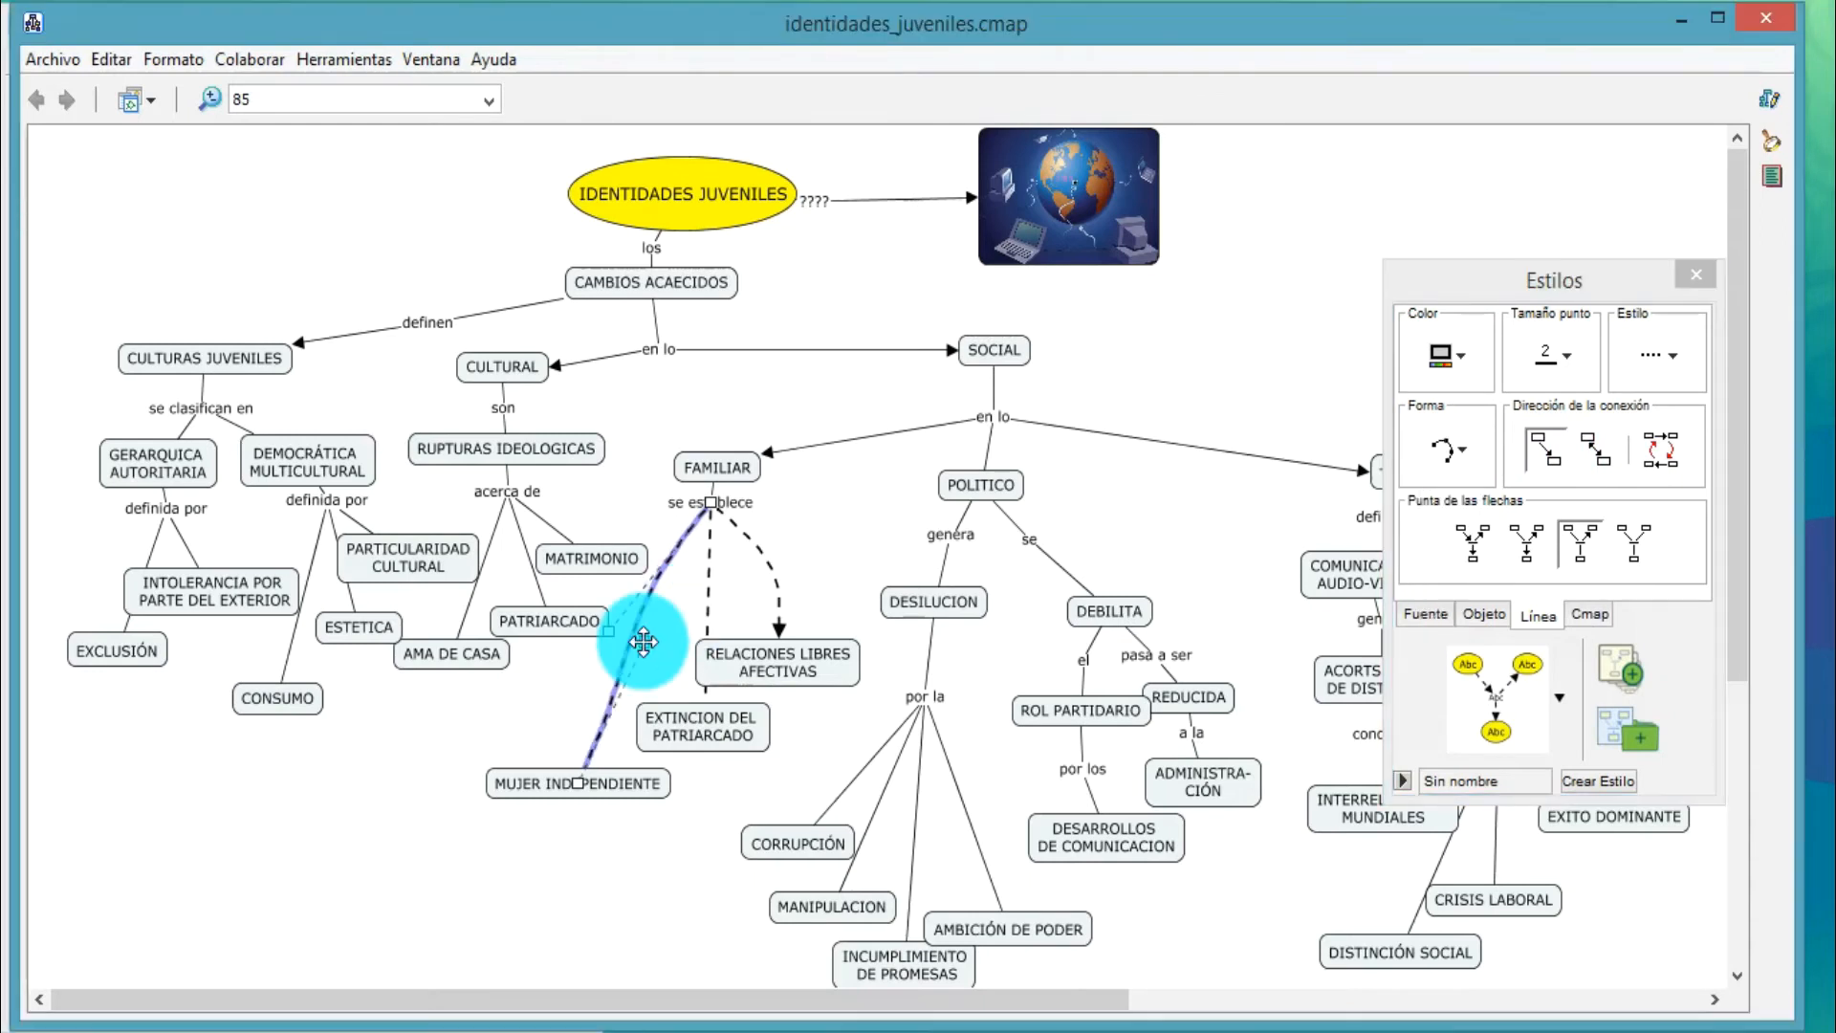
pyautogui.moveTo(643, 643); pyautogui.dragTo(607, 630)
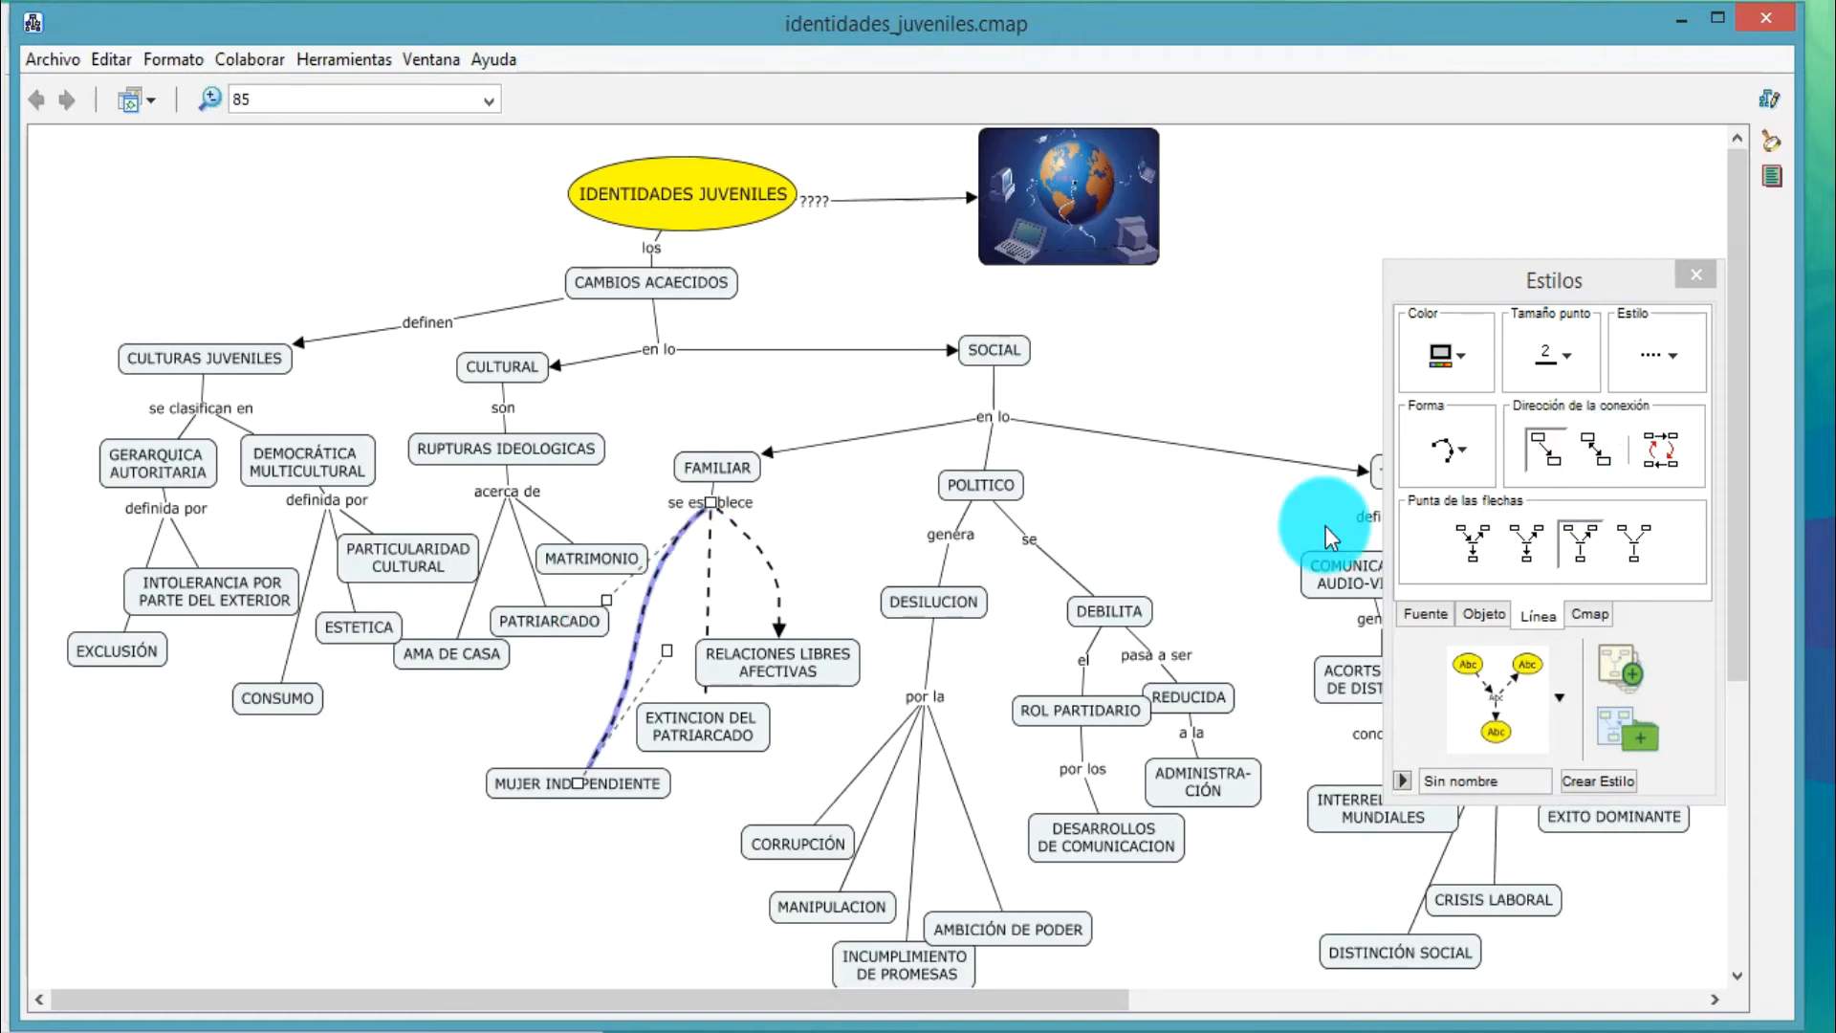
pyautogui.click(1473, 543)
# Add an arrowhead to the line to EXTINCION DEL PATRIARCADO and move that concept slightly farther down
pyautogui.click(708, 583)
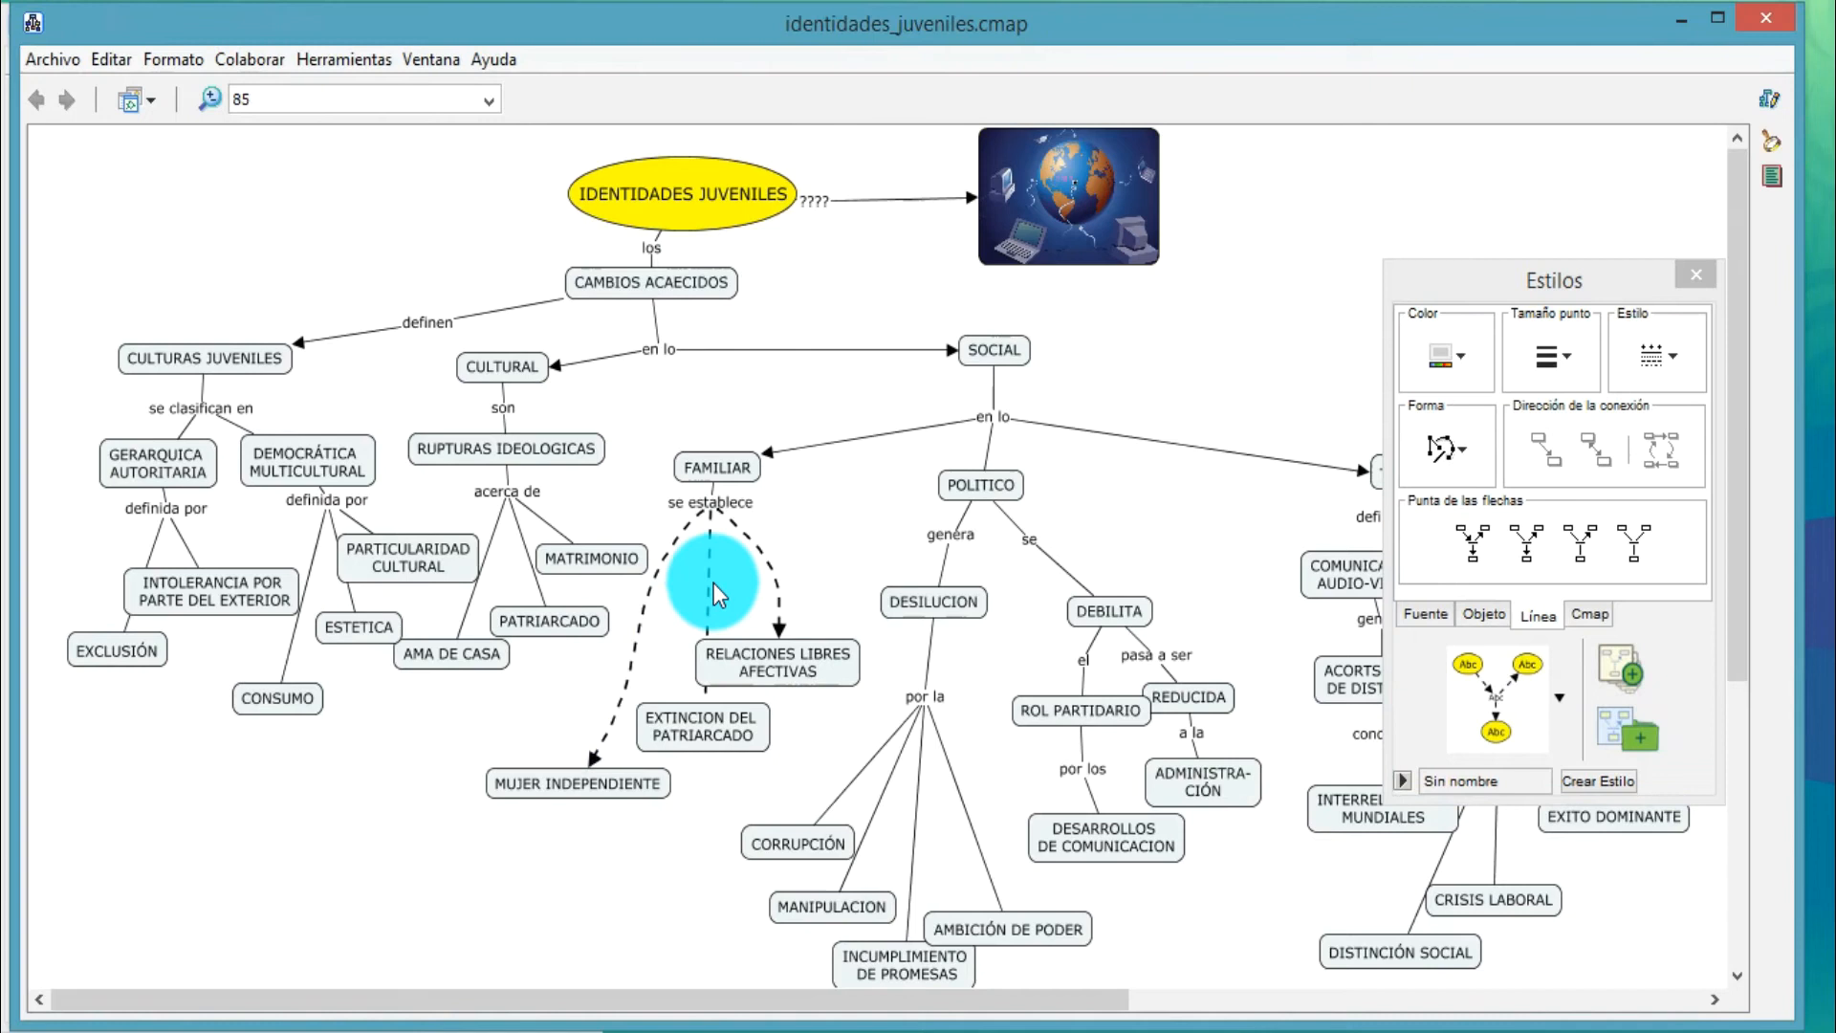
pyautogui.click(1479, 544)
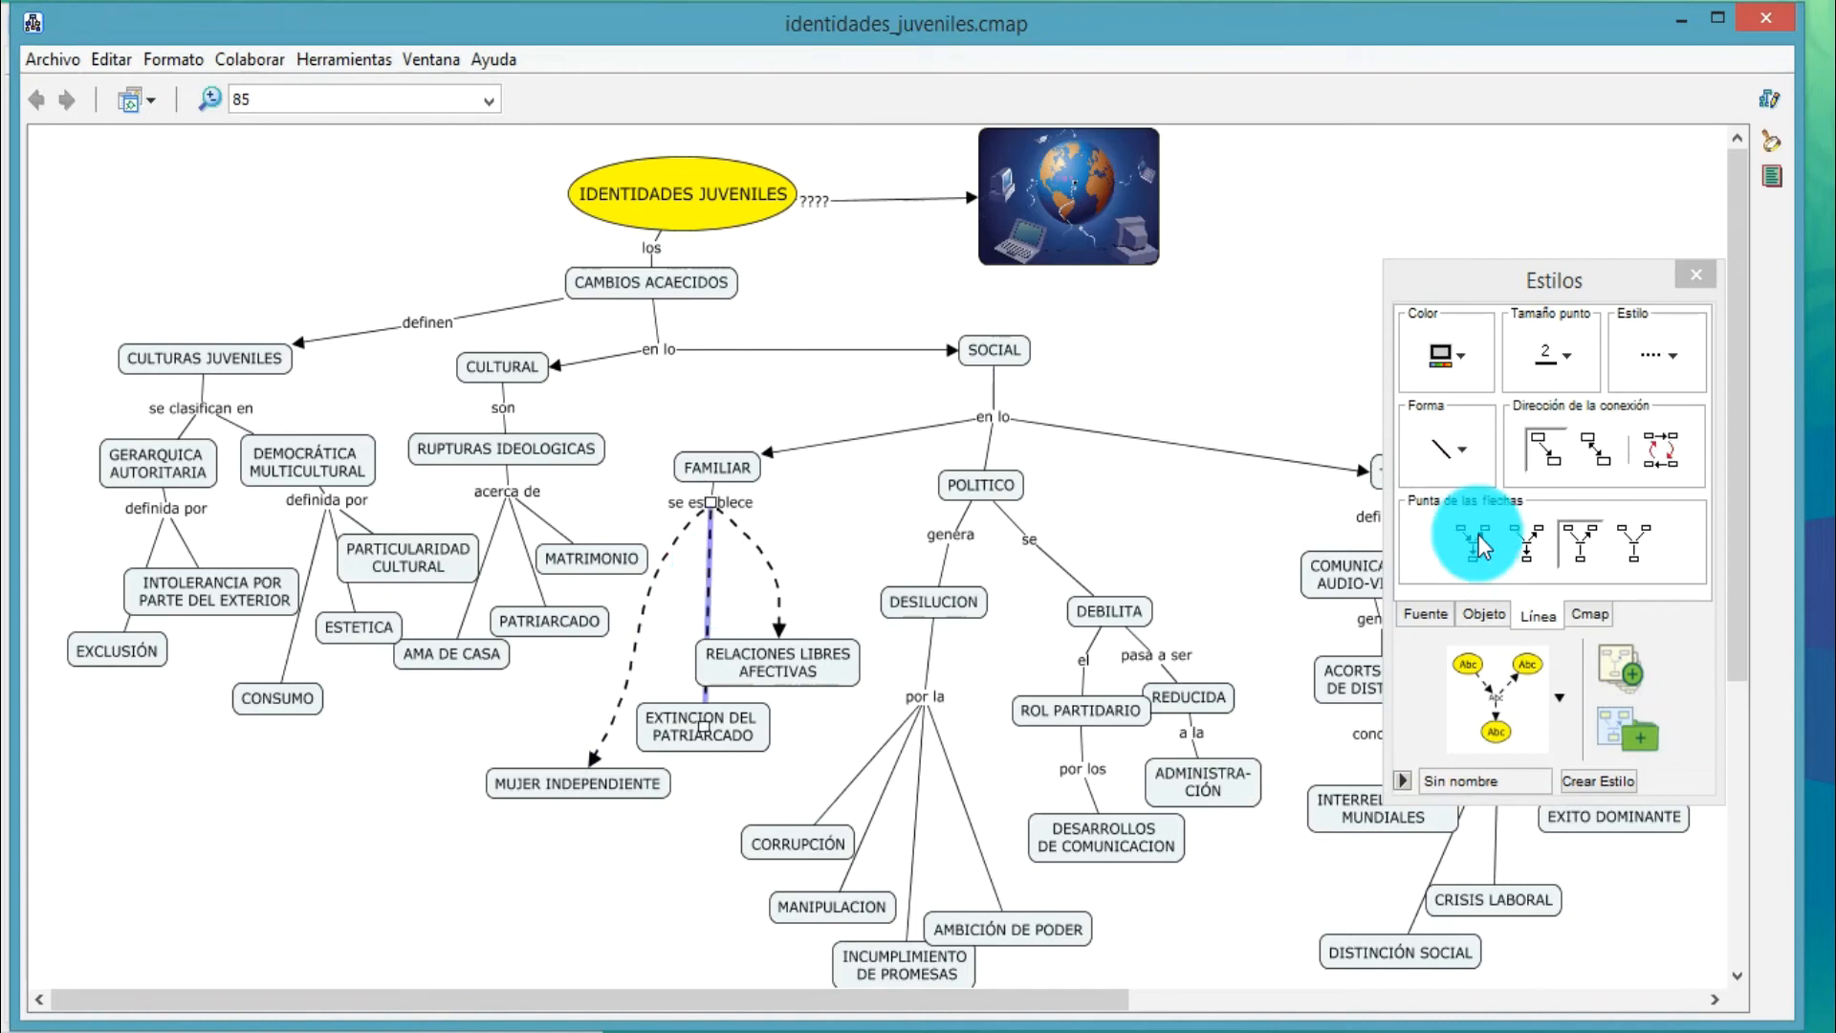
pyautogui.moveTo(710, 720); pyautogui.dragTo(708, 749)
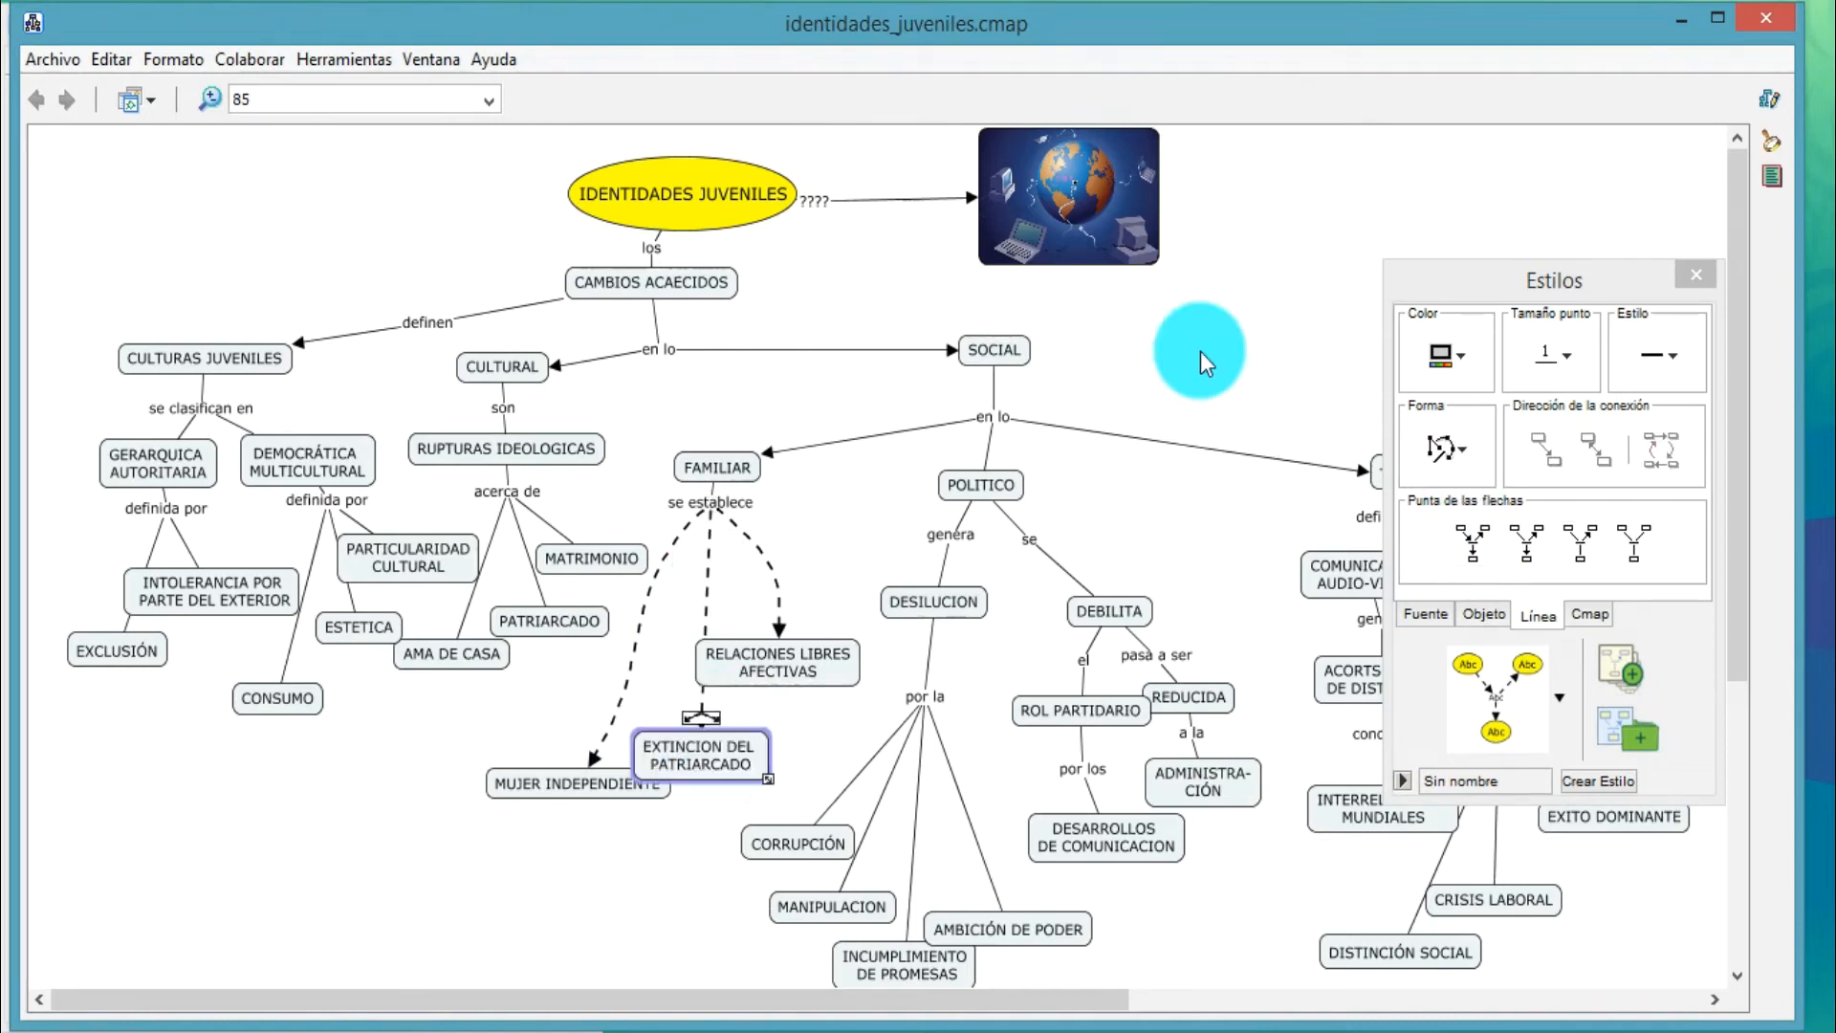
# Try a light blue background color for the whole concept map and undo it
pyautogui.click(1593, 618)
pyautogui.click(1442, 373)
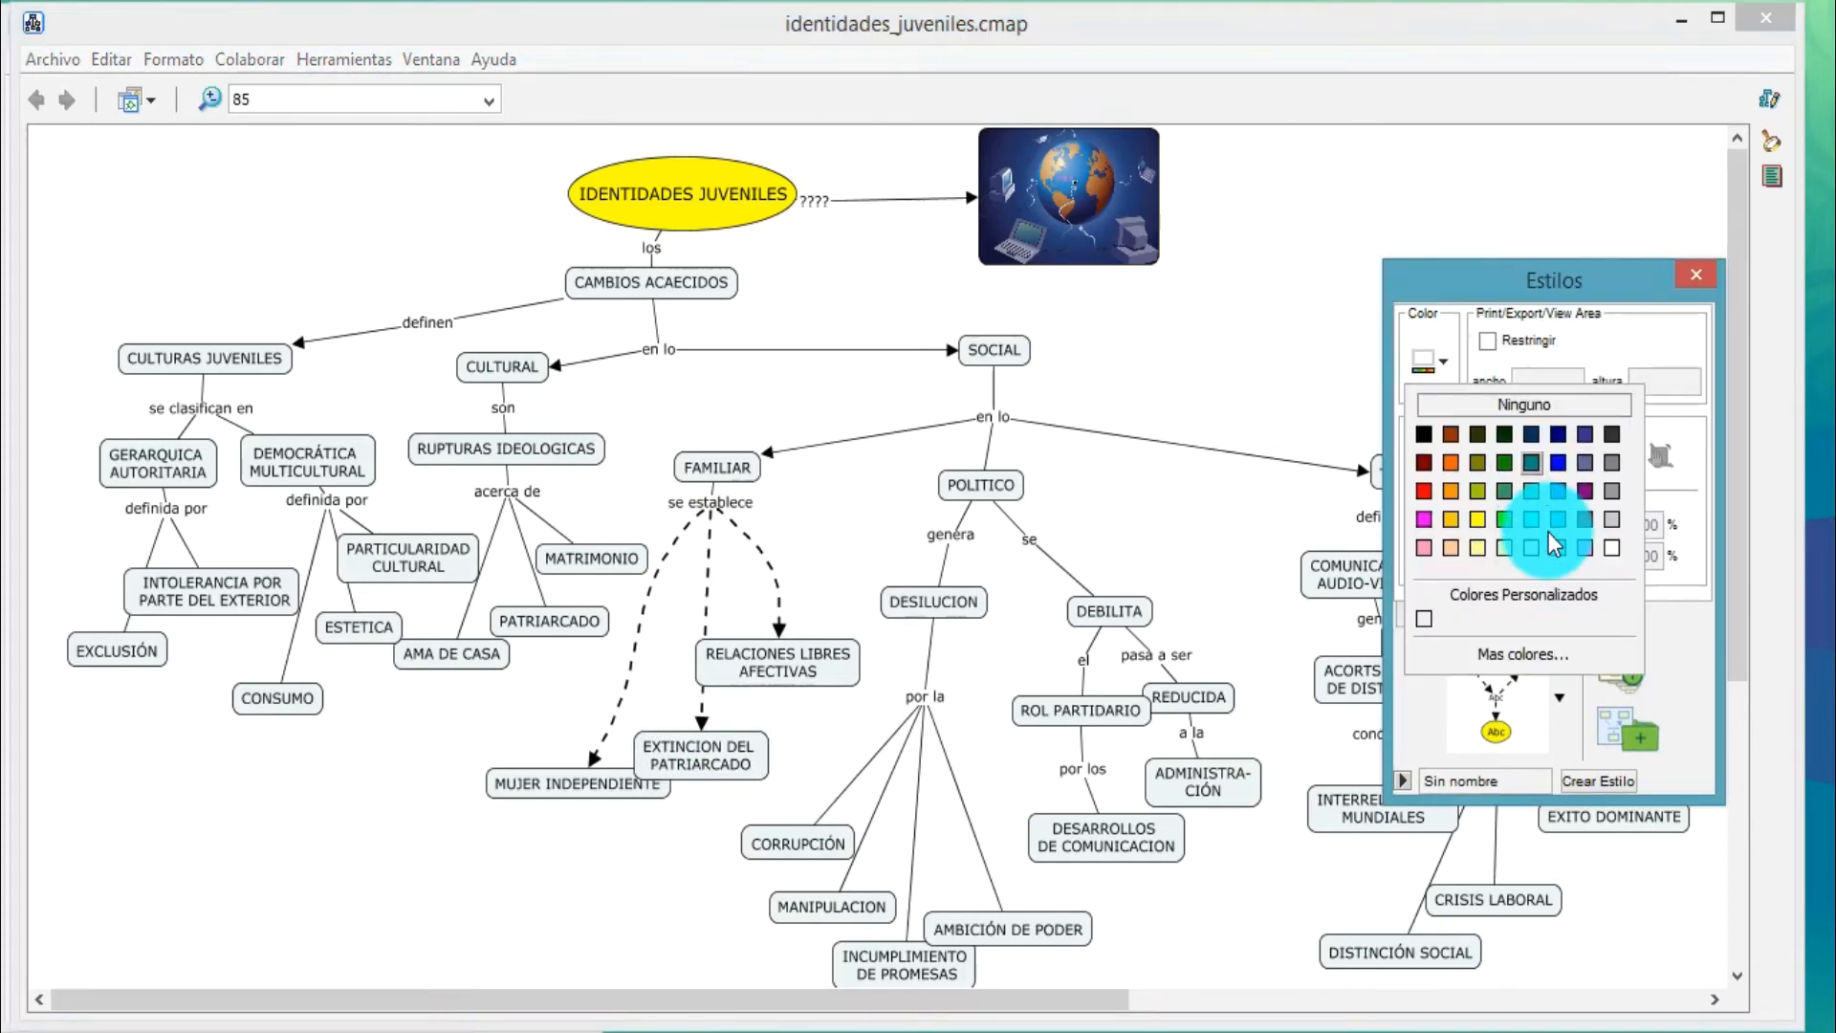
pyautogui.click(1559, 545)
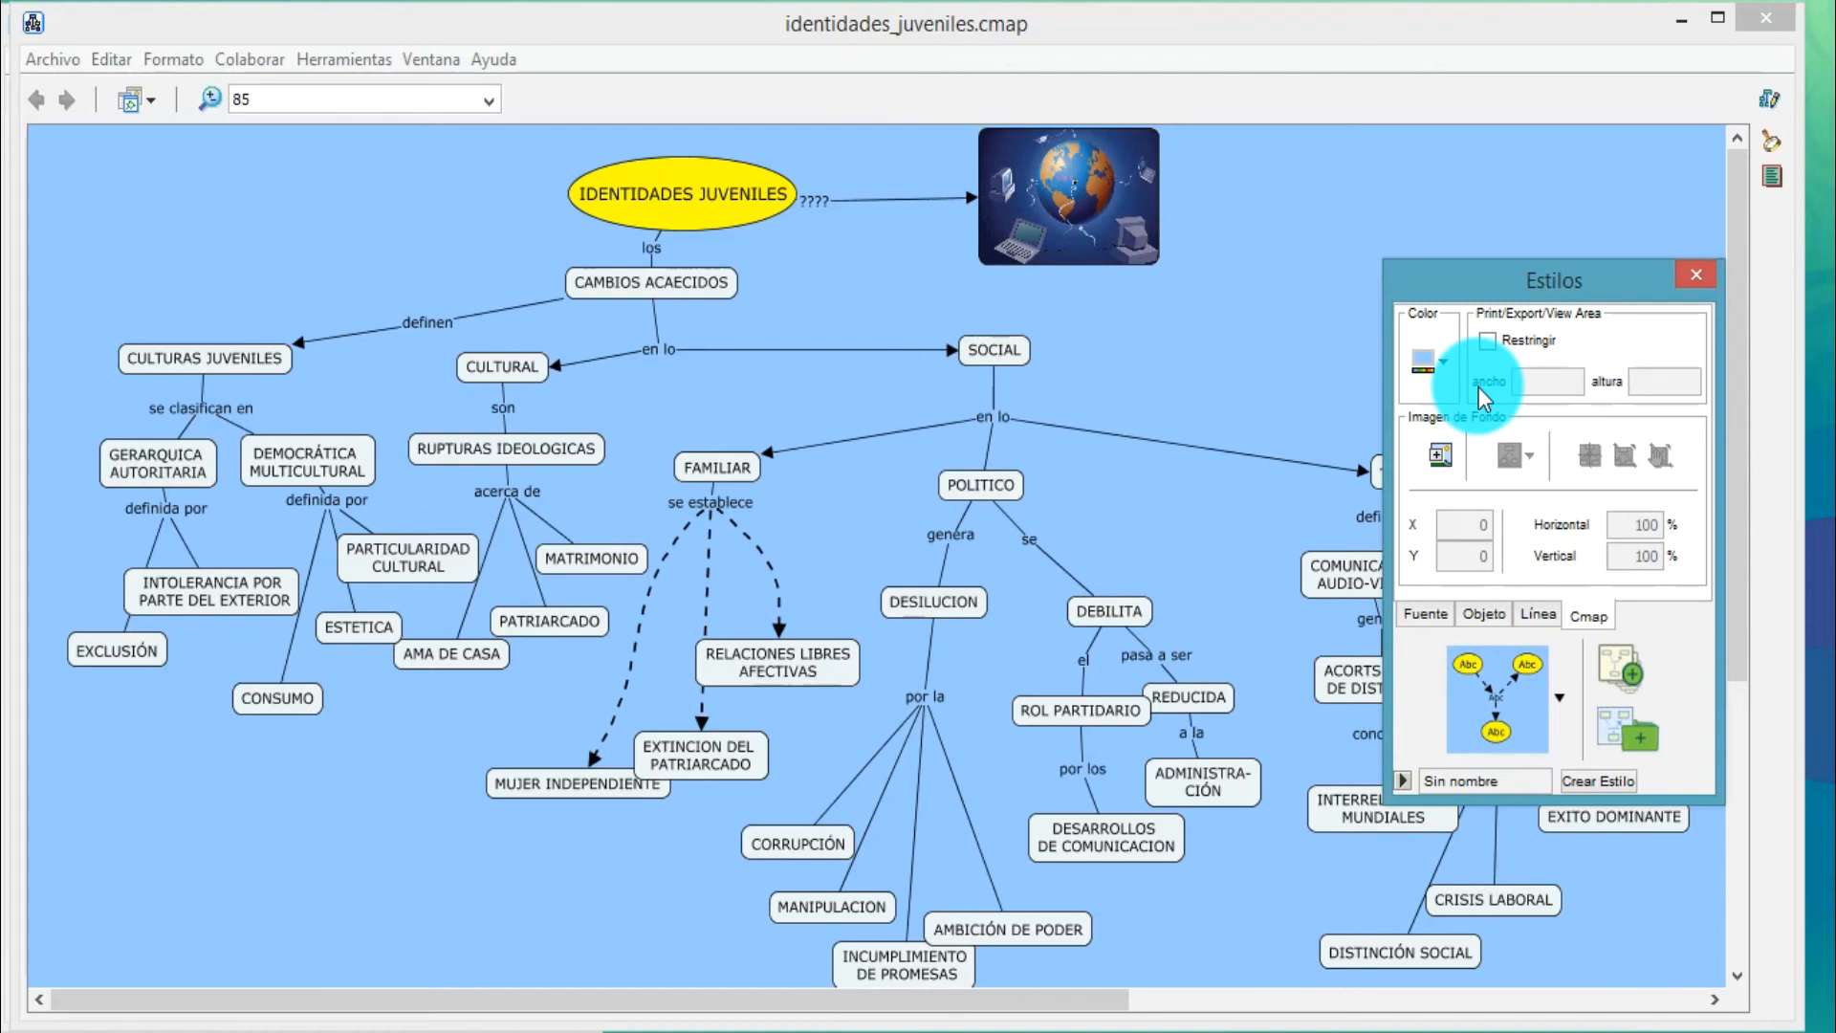
pyautogui.hotkey('ctrl', 'z')
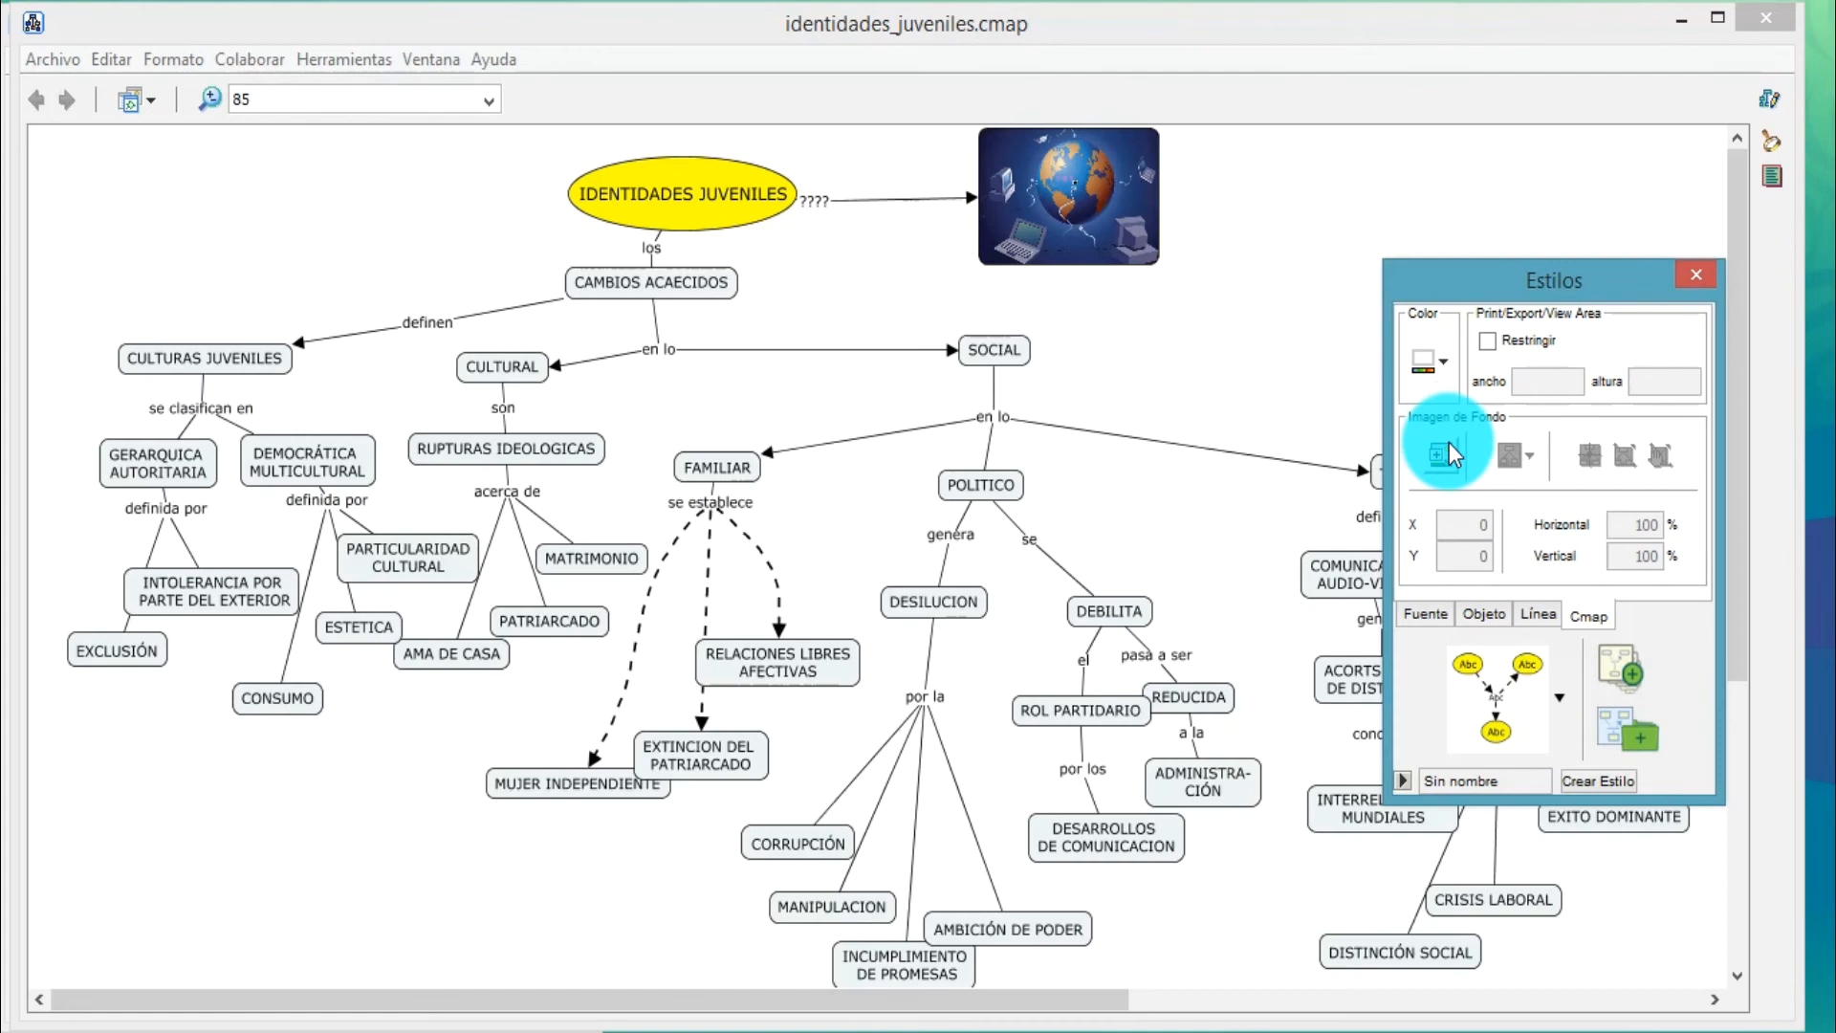
# Set the Comunidad Transespacial image as the background of the whole concept map
pyautogui.click(1449, 442)
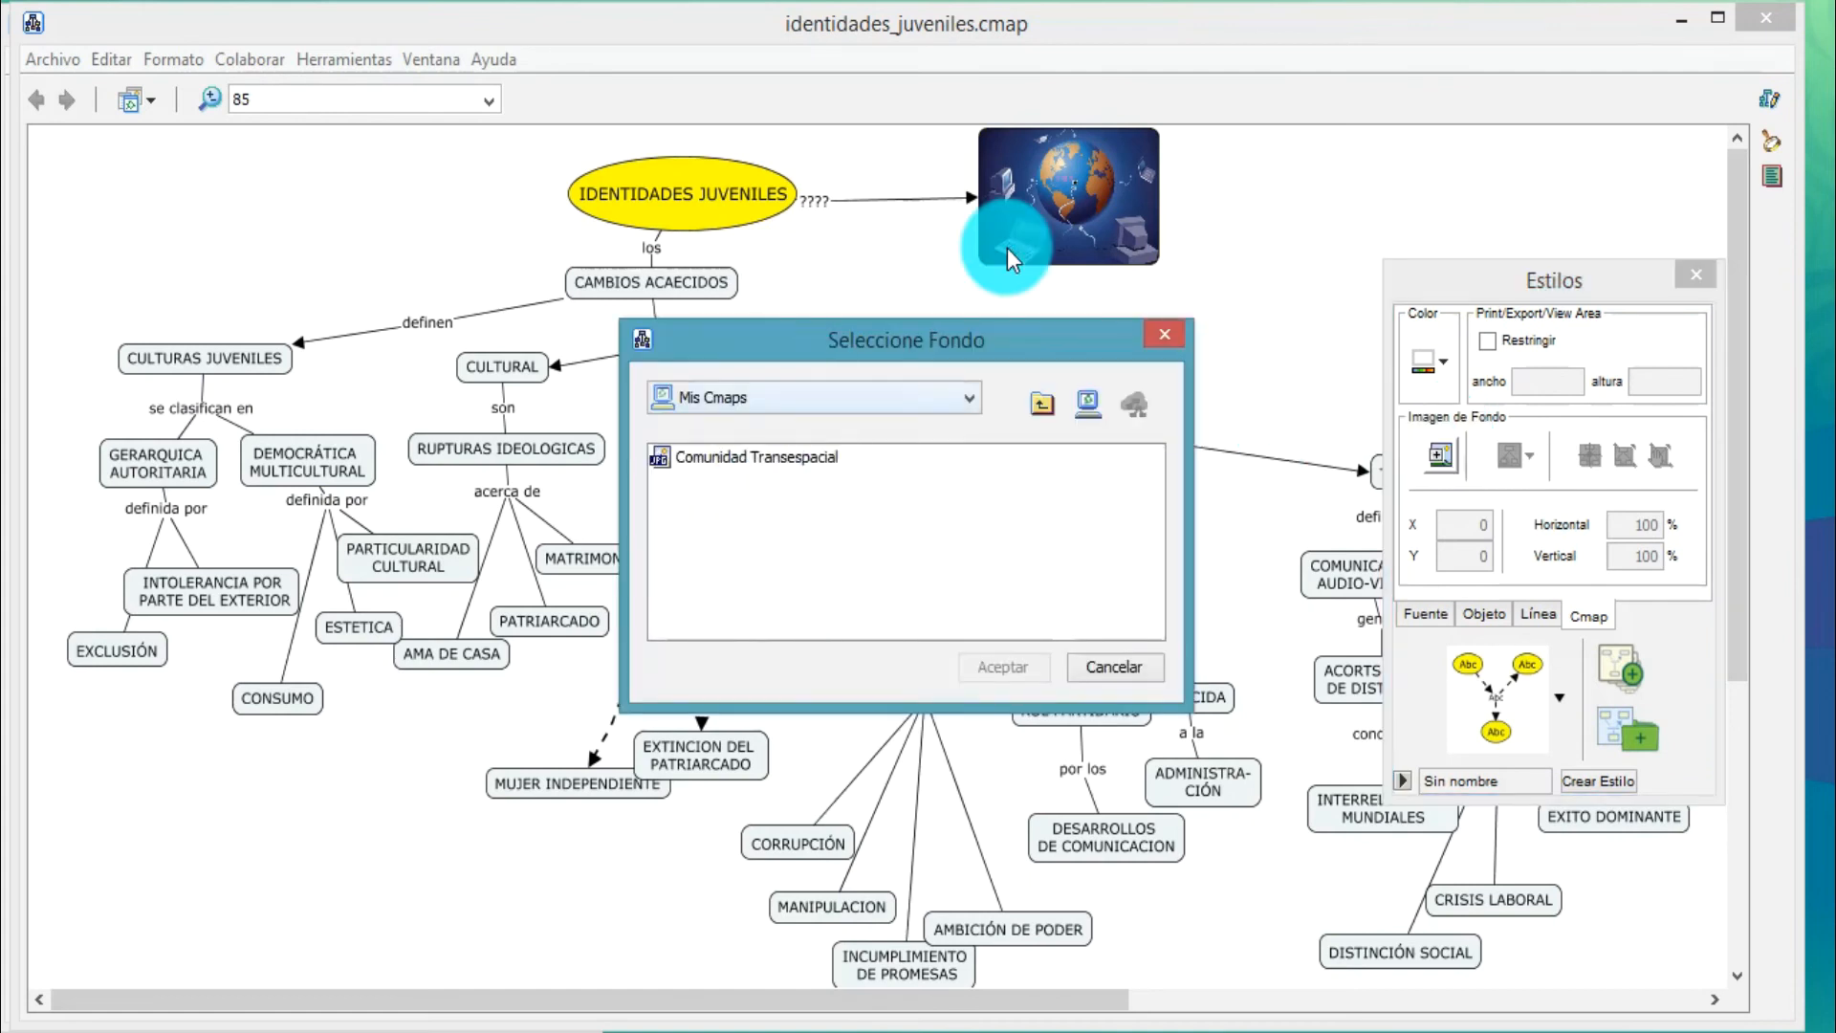
pyautogui.click(756, 465)
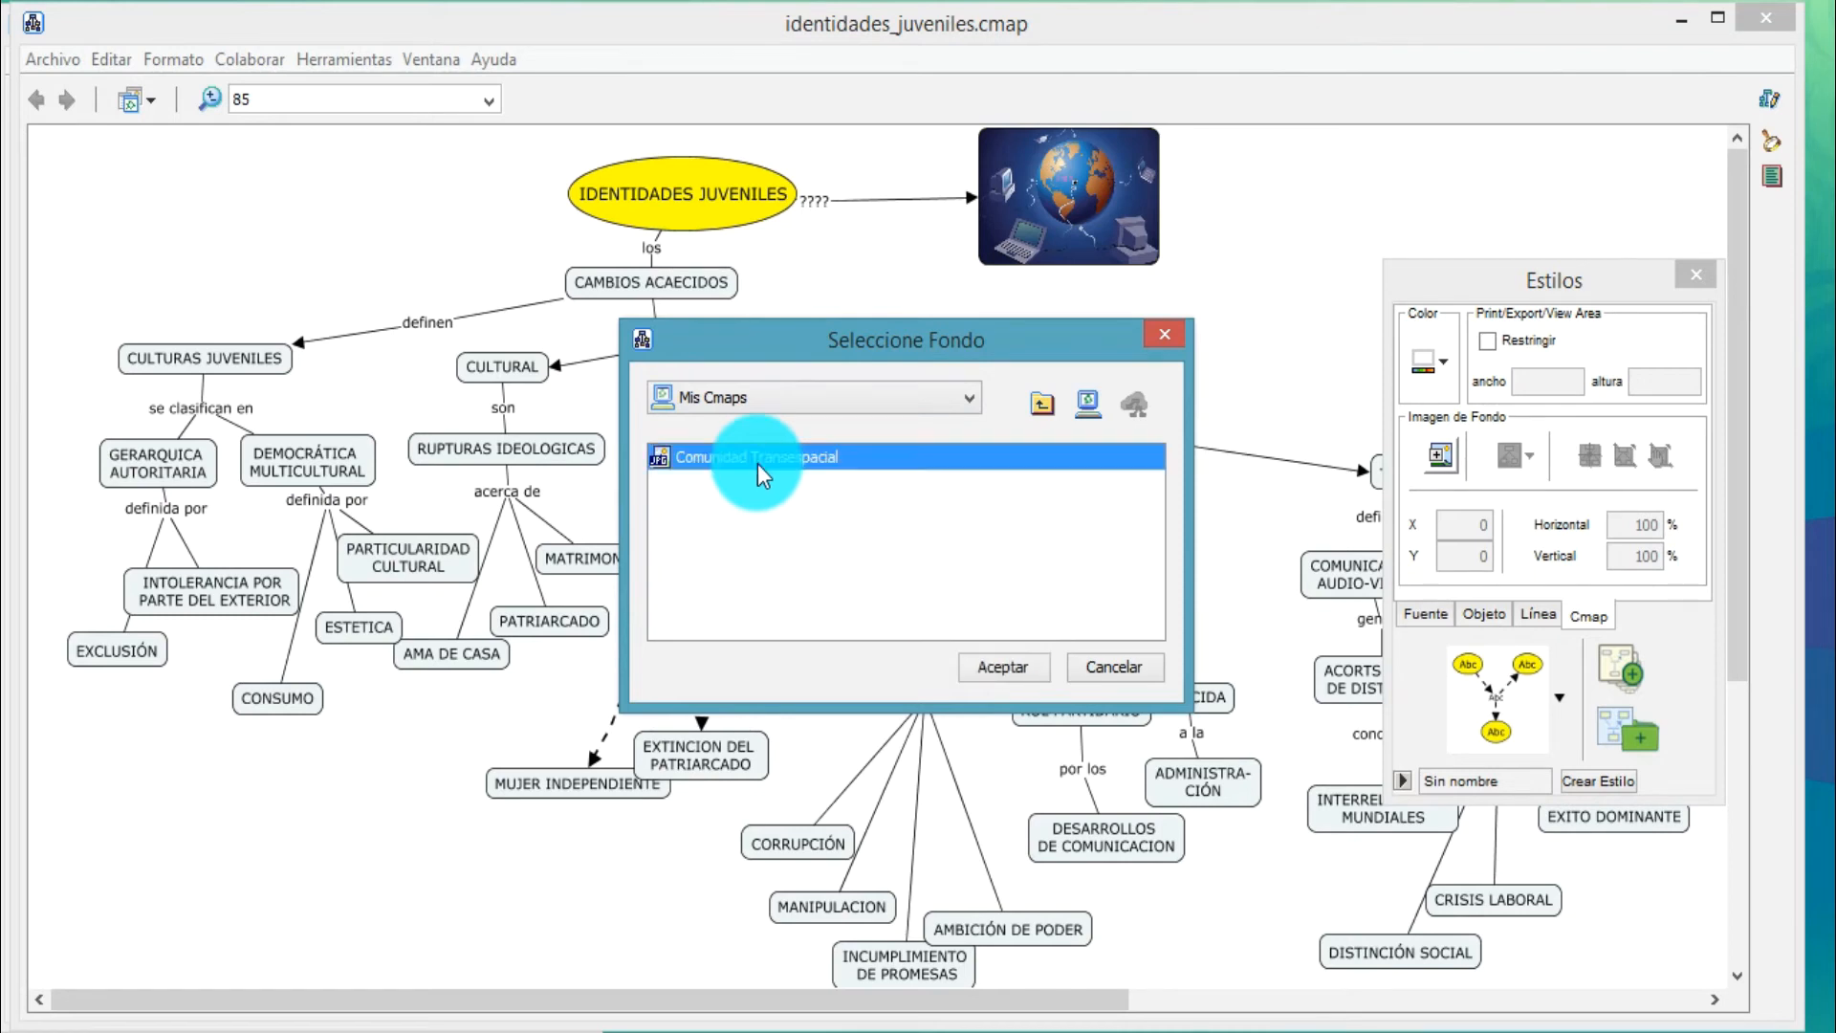
pyautogui.click(1017, 668)
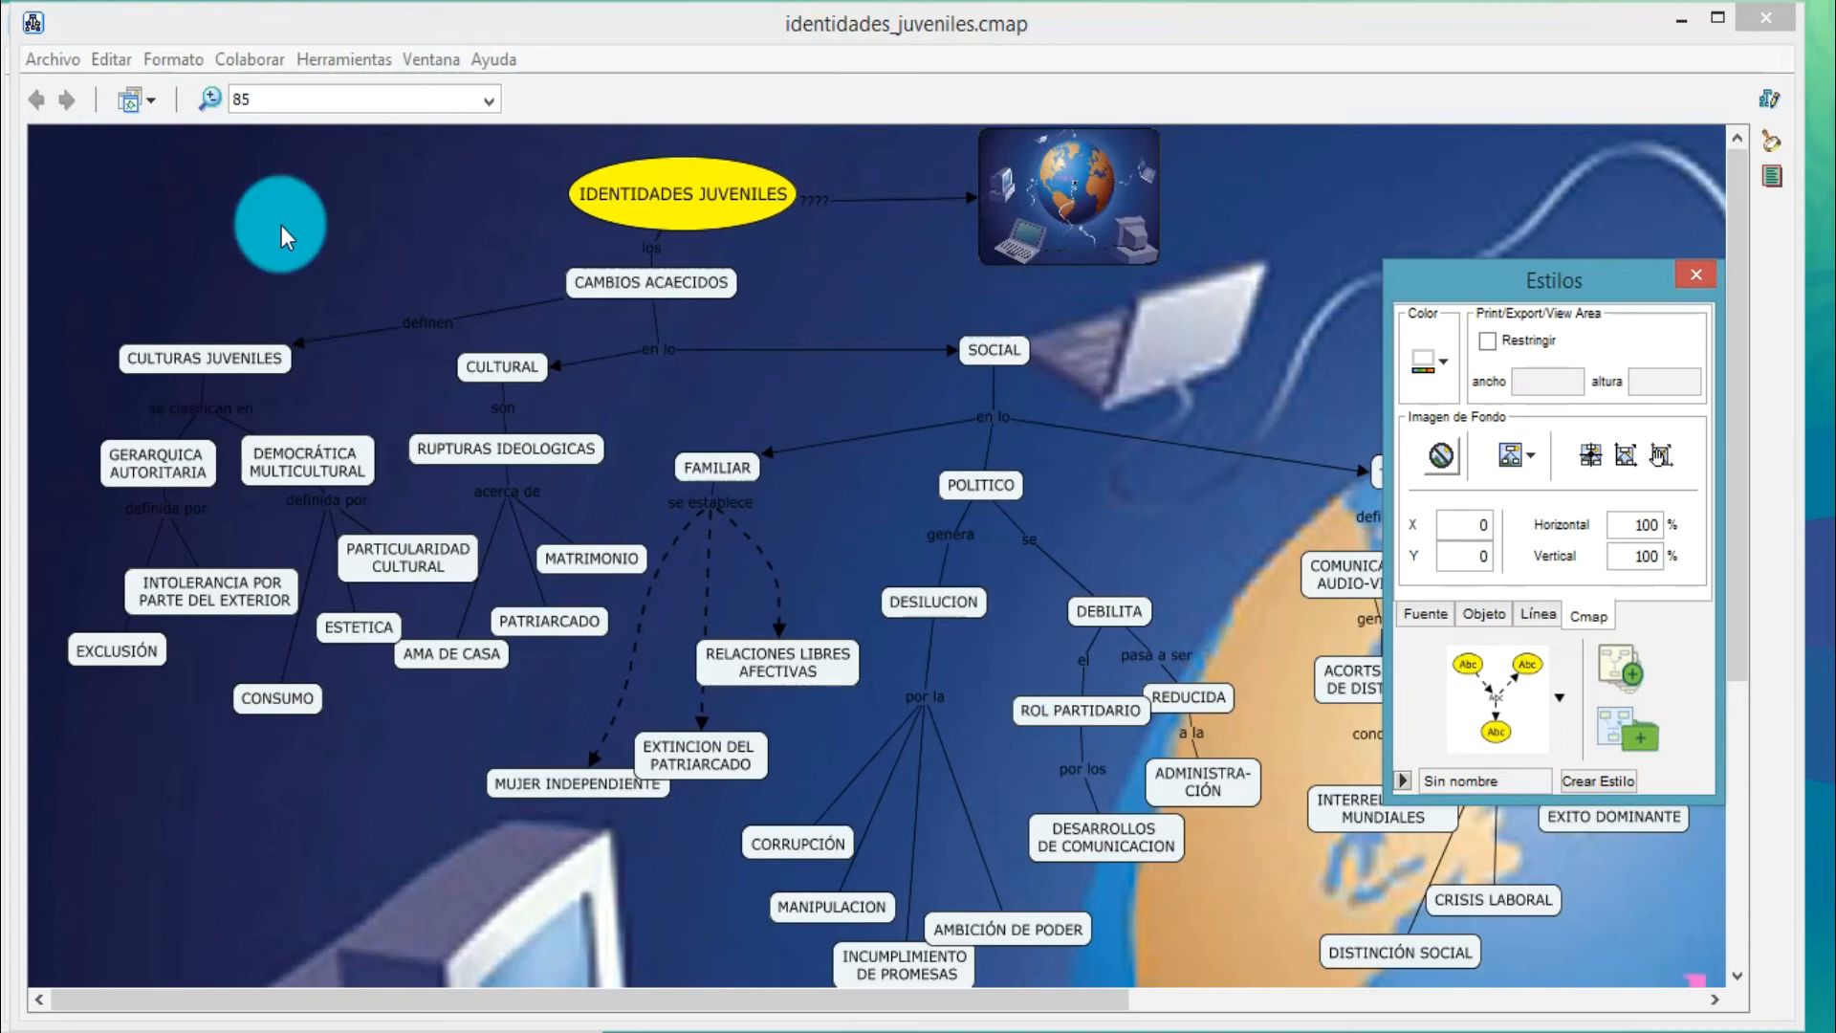
pyautogui.click(382, 330)
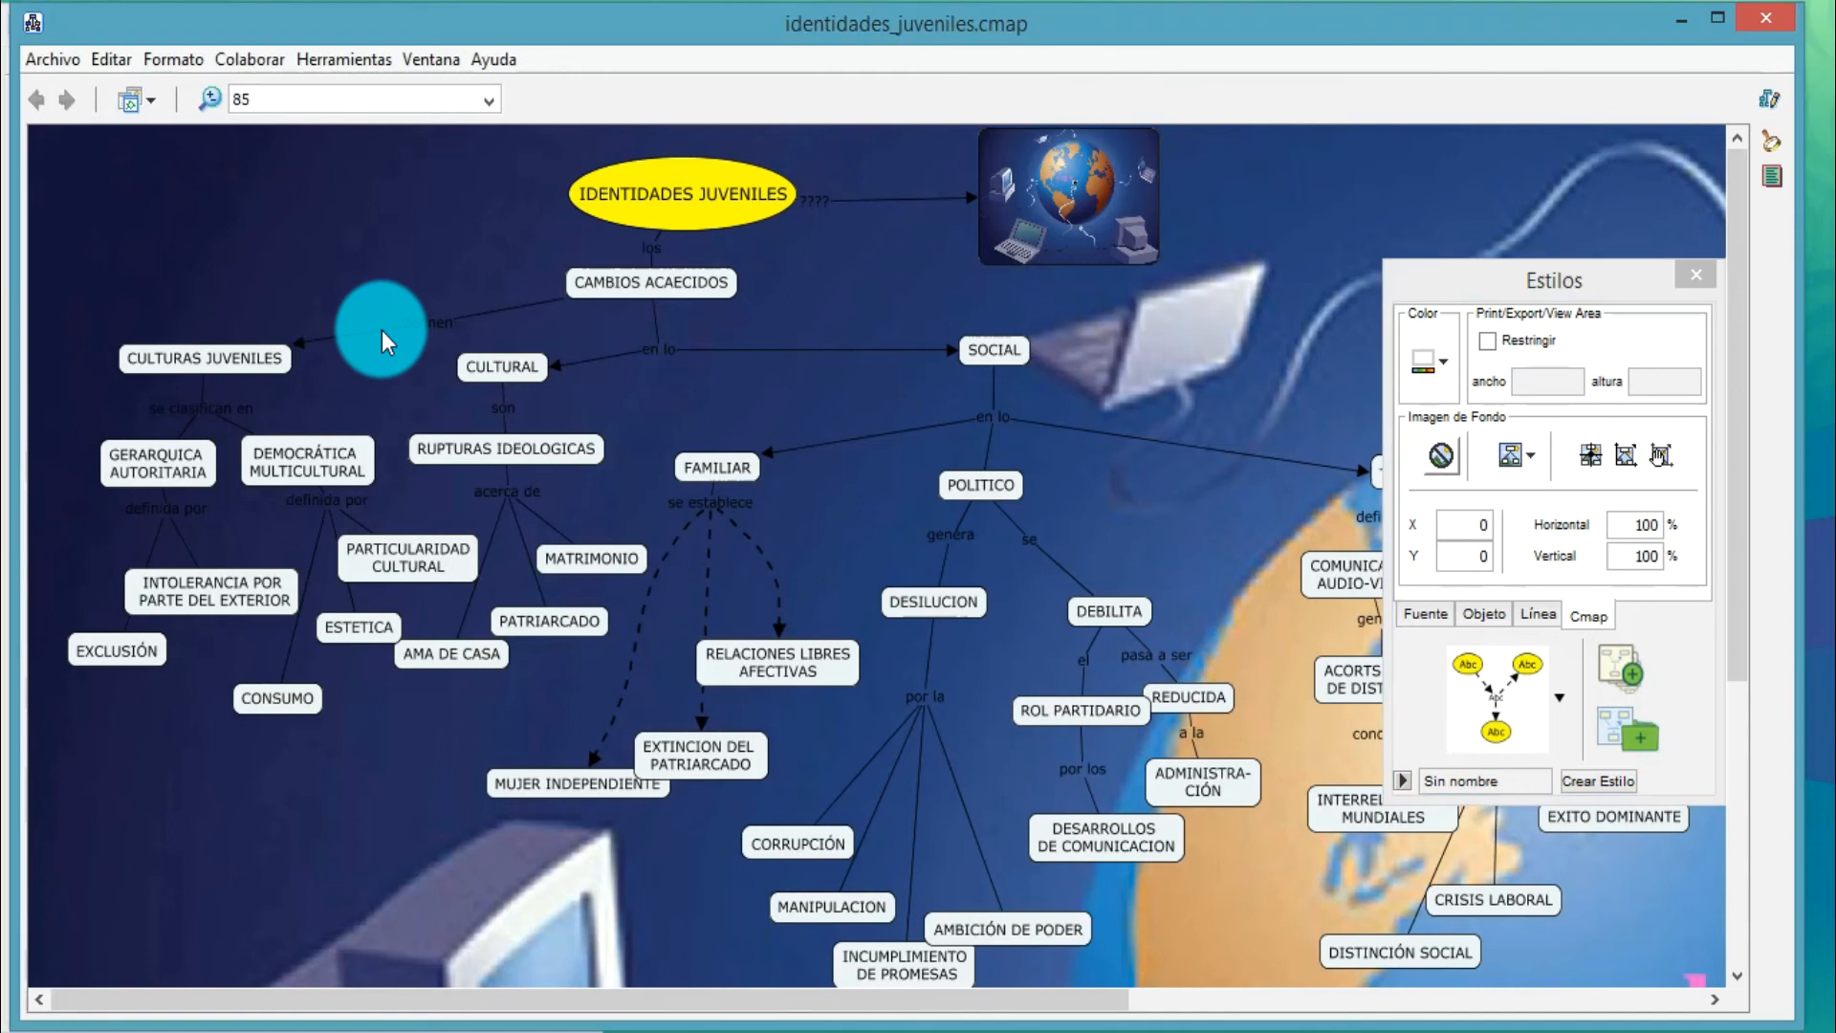
# Give the "definida por" linking phrase under GERARQUICA AUTORITARIA a light gray fill and move it slightly down
pyautogui.click(187, 409)
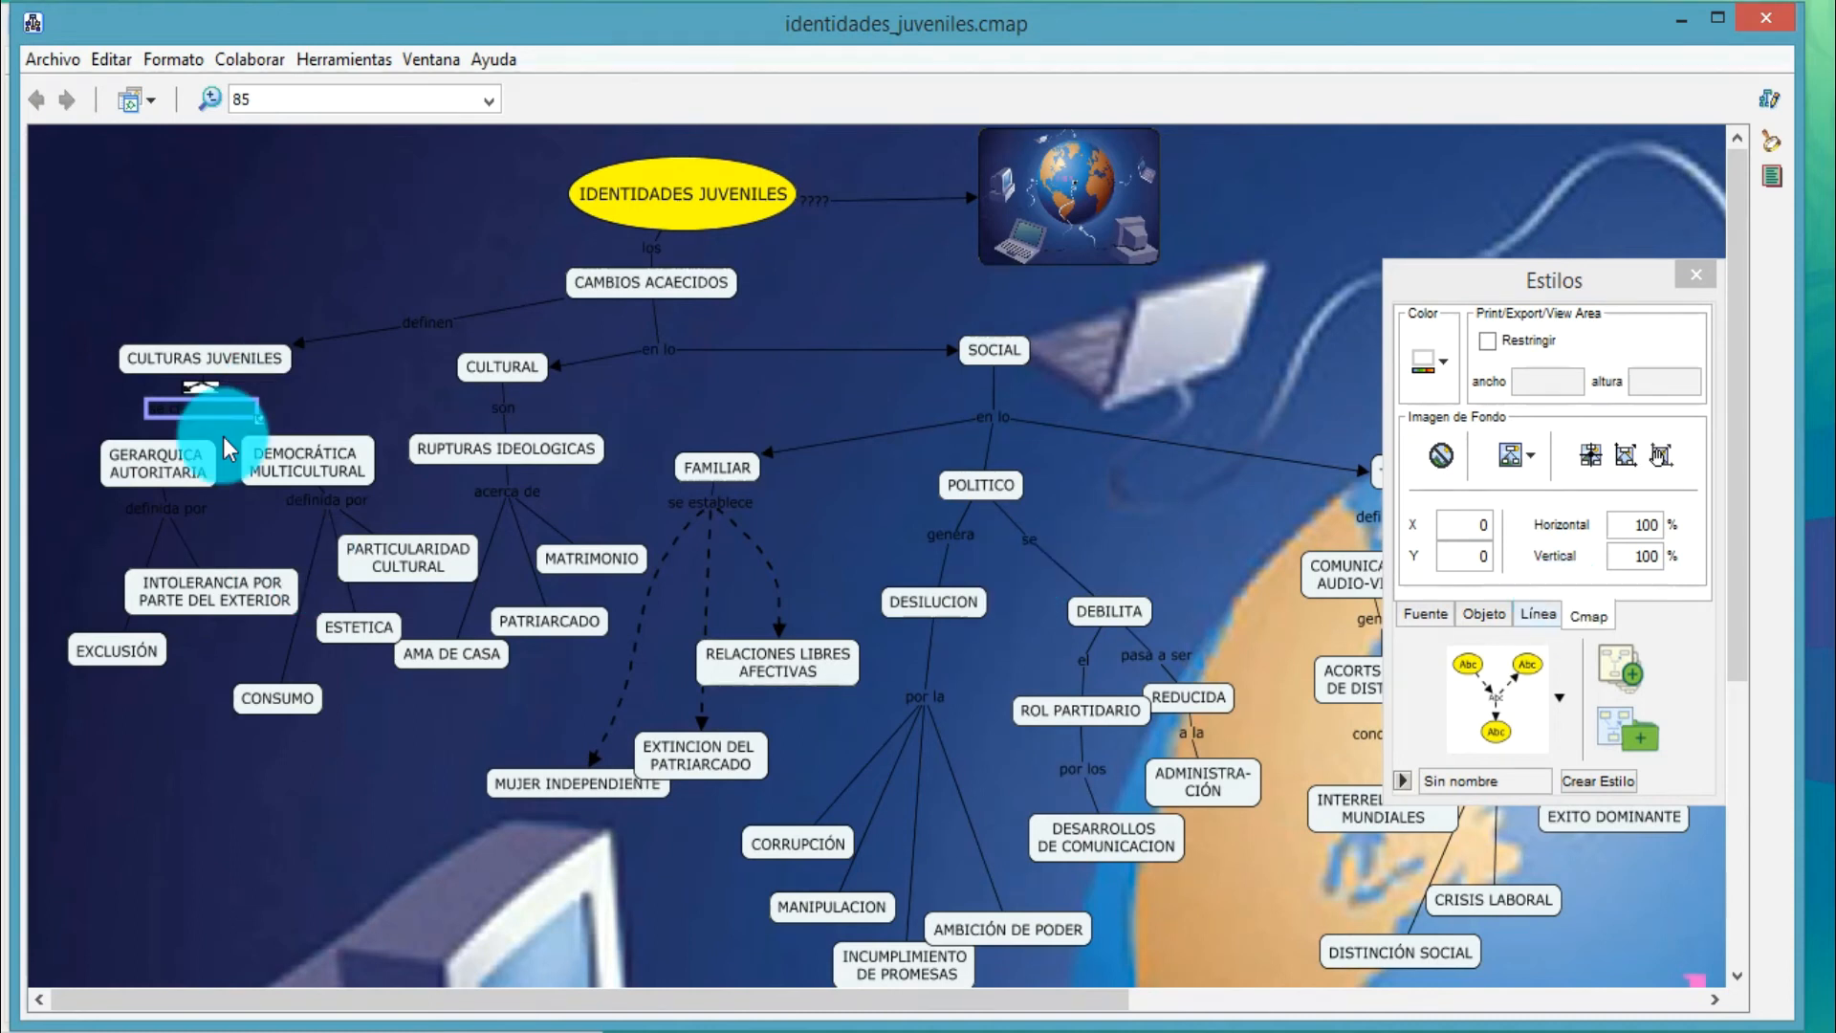
pyautogui.click(163, 511)
pyautogui.doubleClick(162, 512)
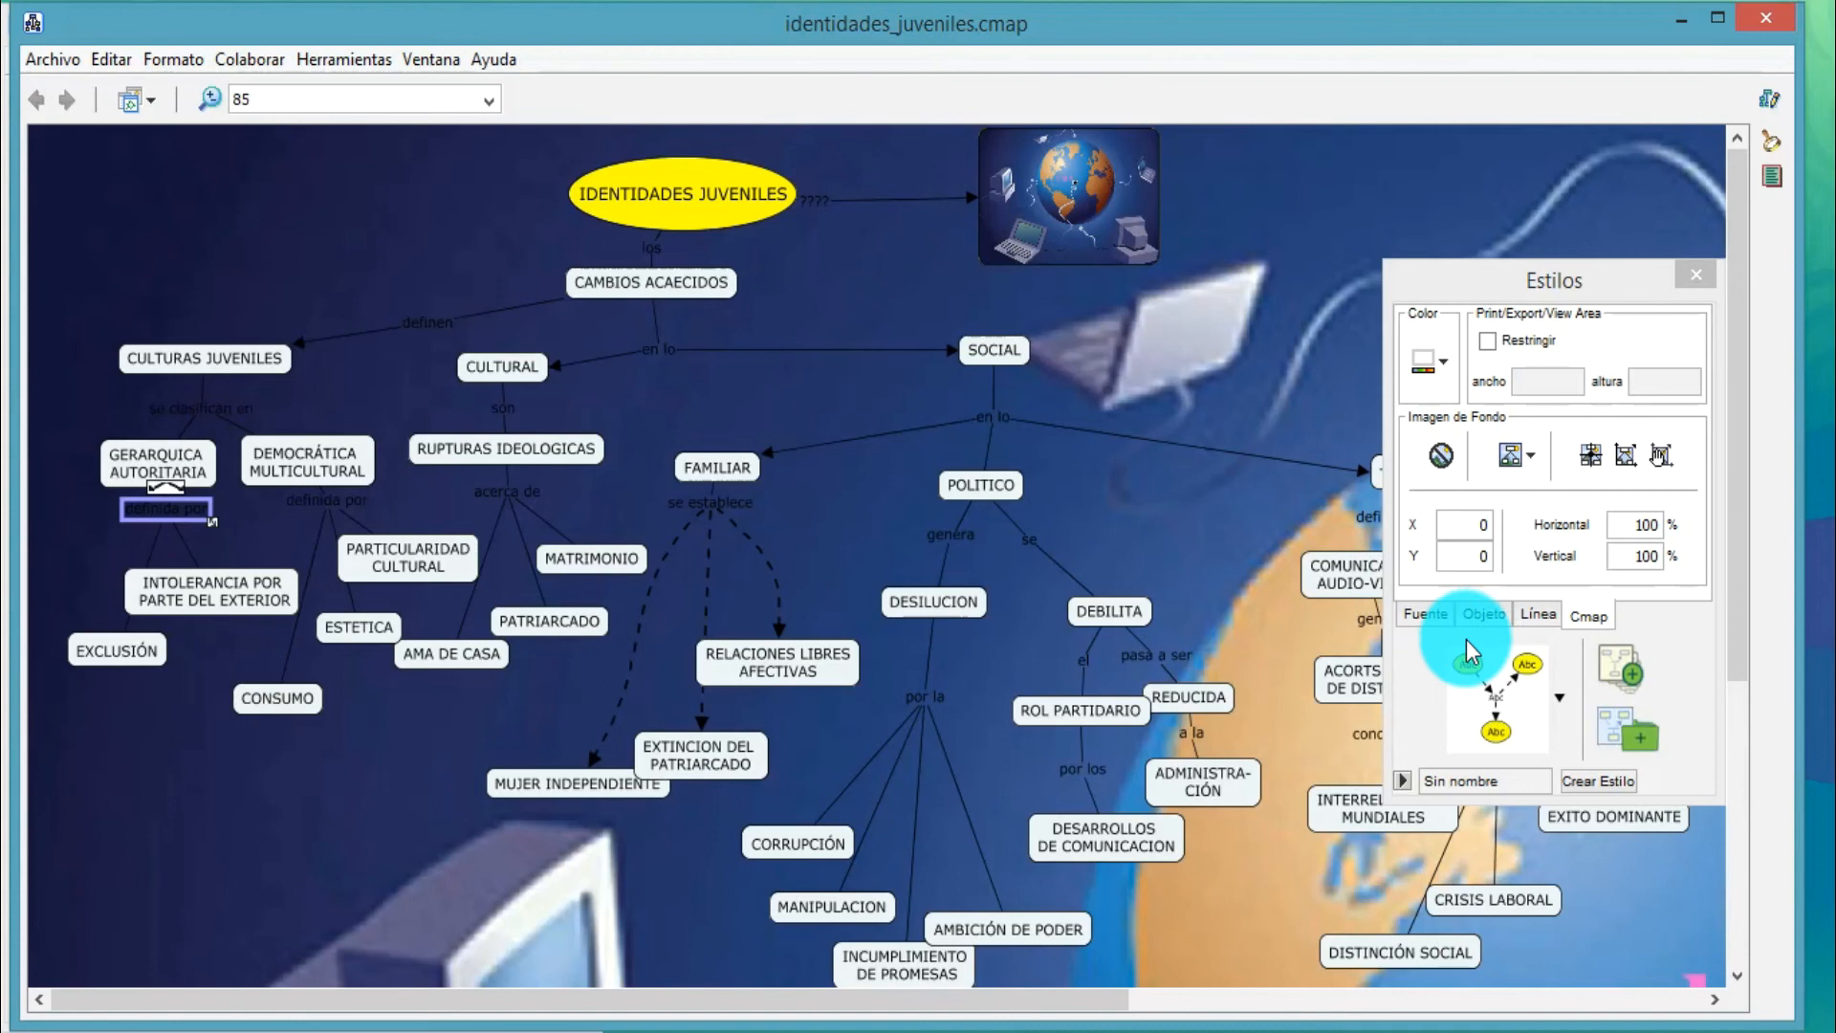
pyautogui.click(1483, 615)
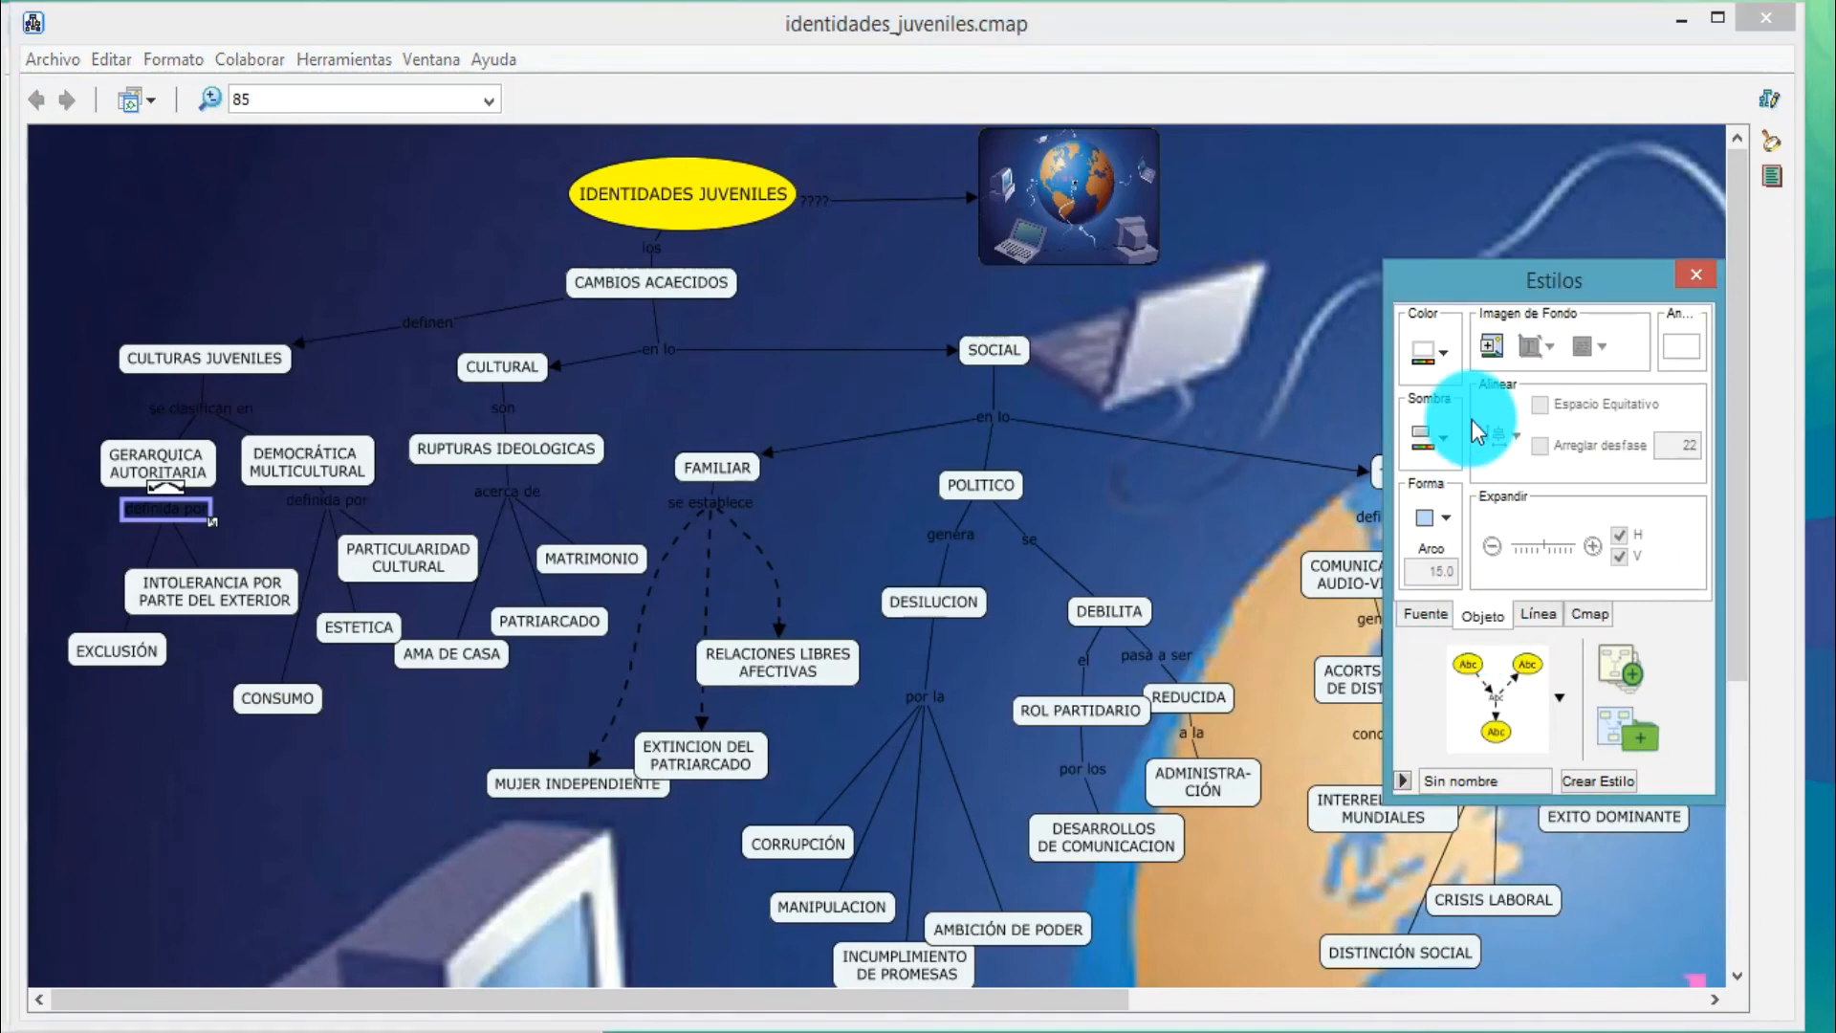
pyautogui.click(1446, 349)
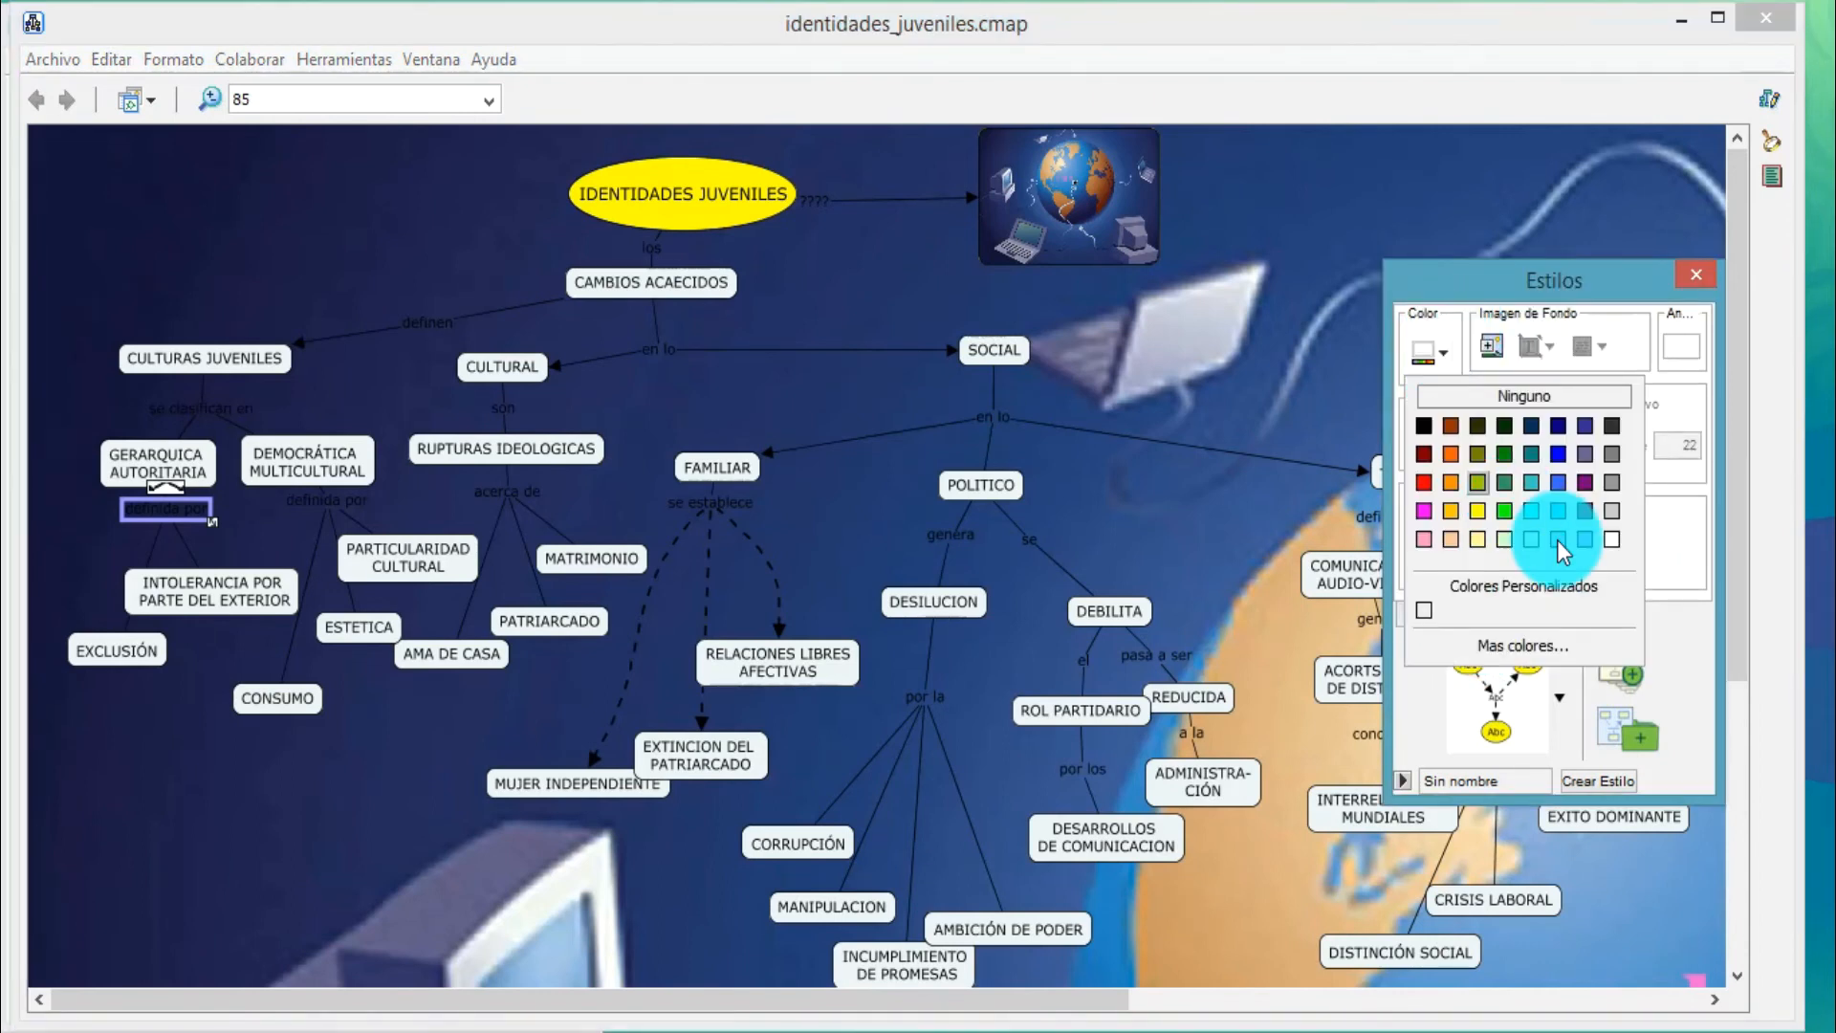
pyautogui.click(1618, 509)
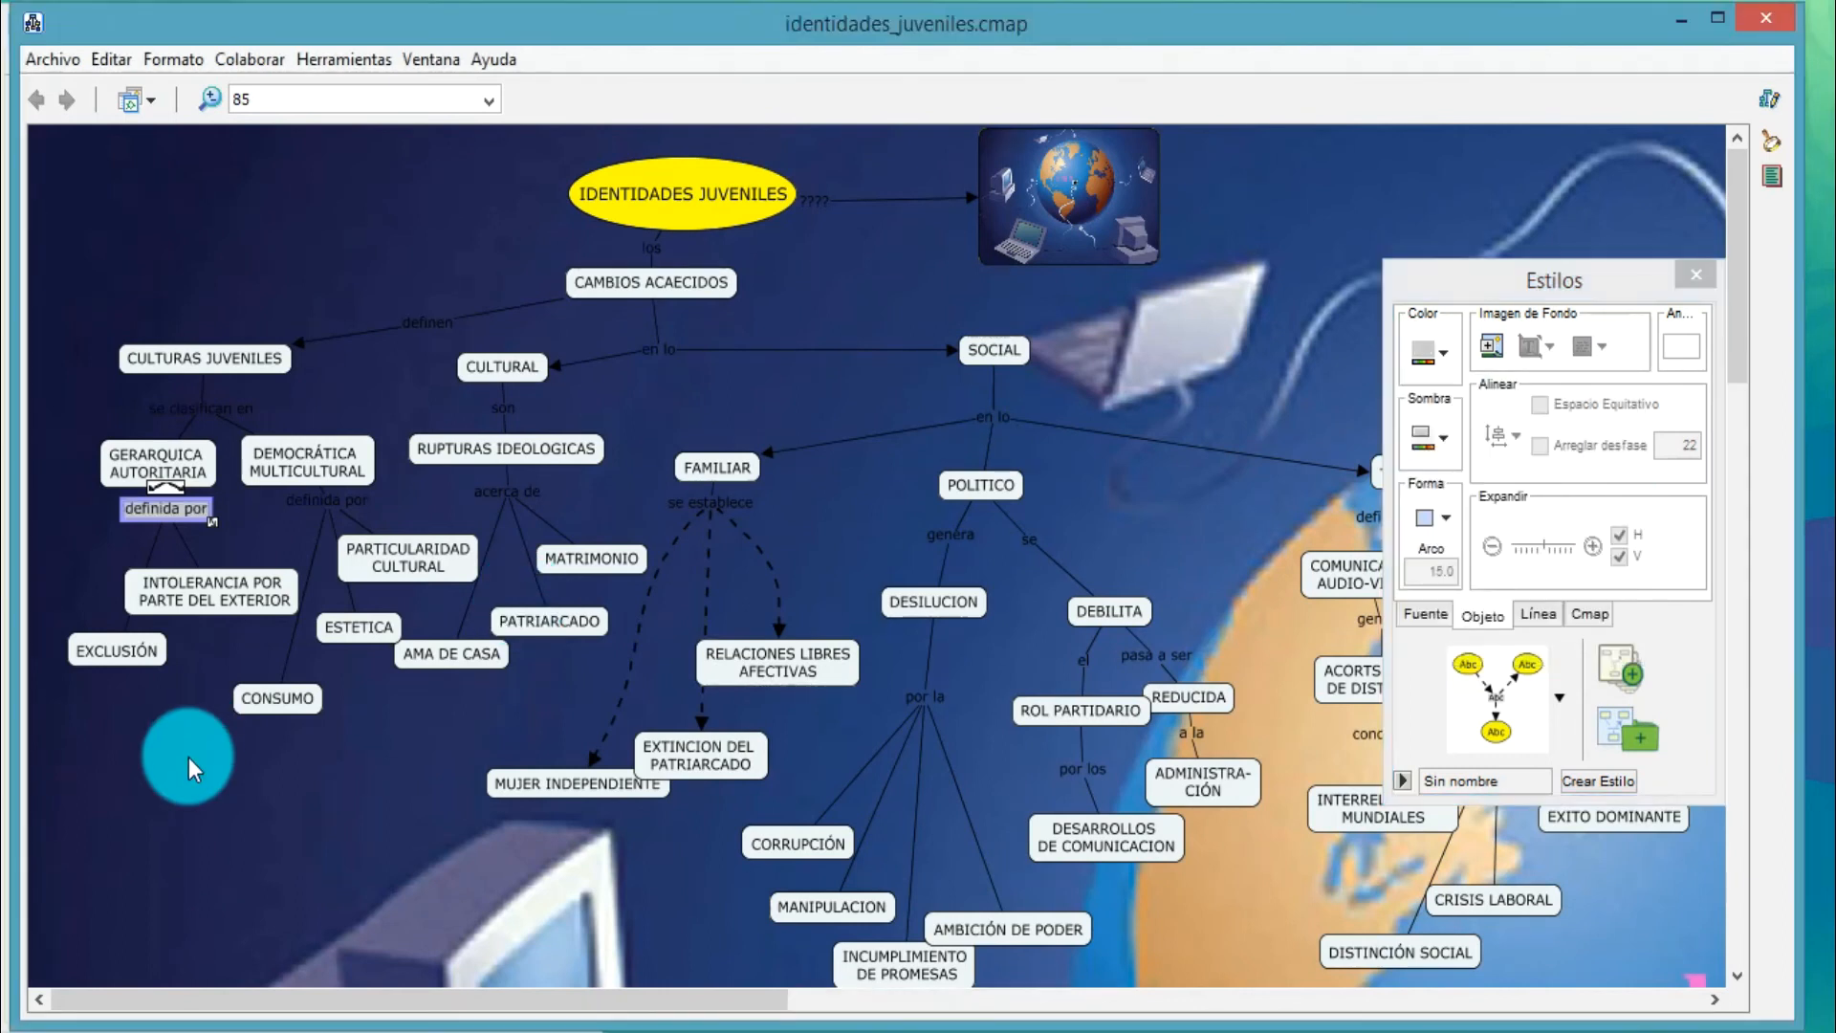
pyautogui.click(205, 524)
pyautogui.moveTo(191, 520); pyautogui.dragTo(187, 531)
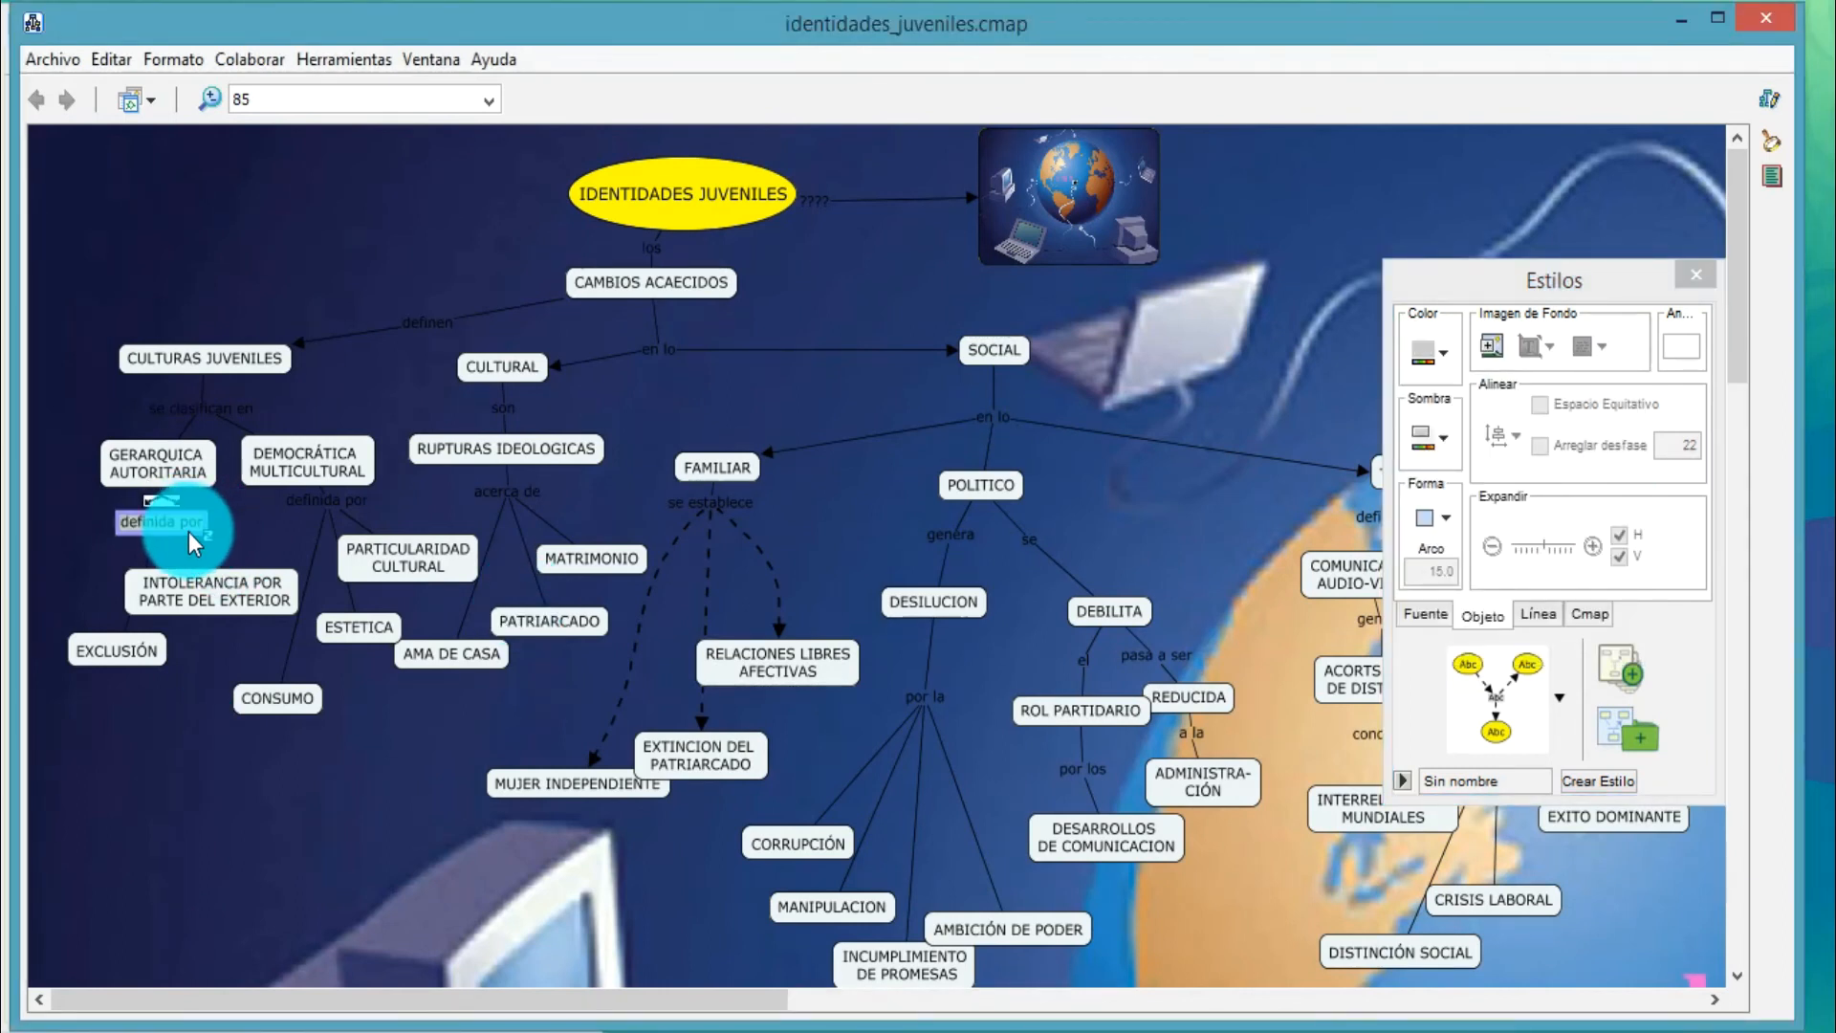
pyautogui.click(193, 674)
pyautogui.click(176, 465)
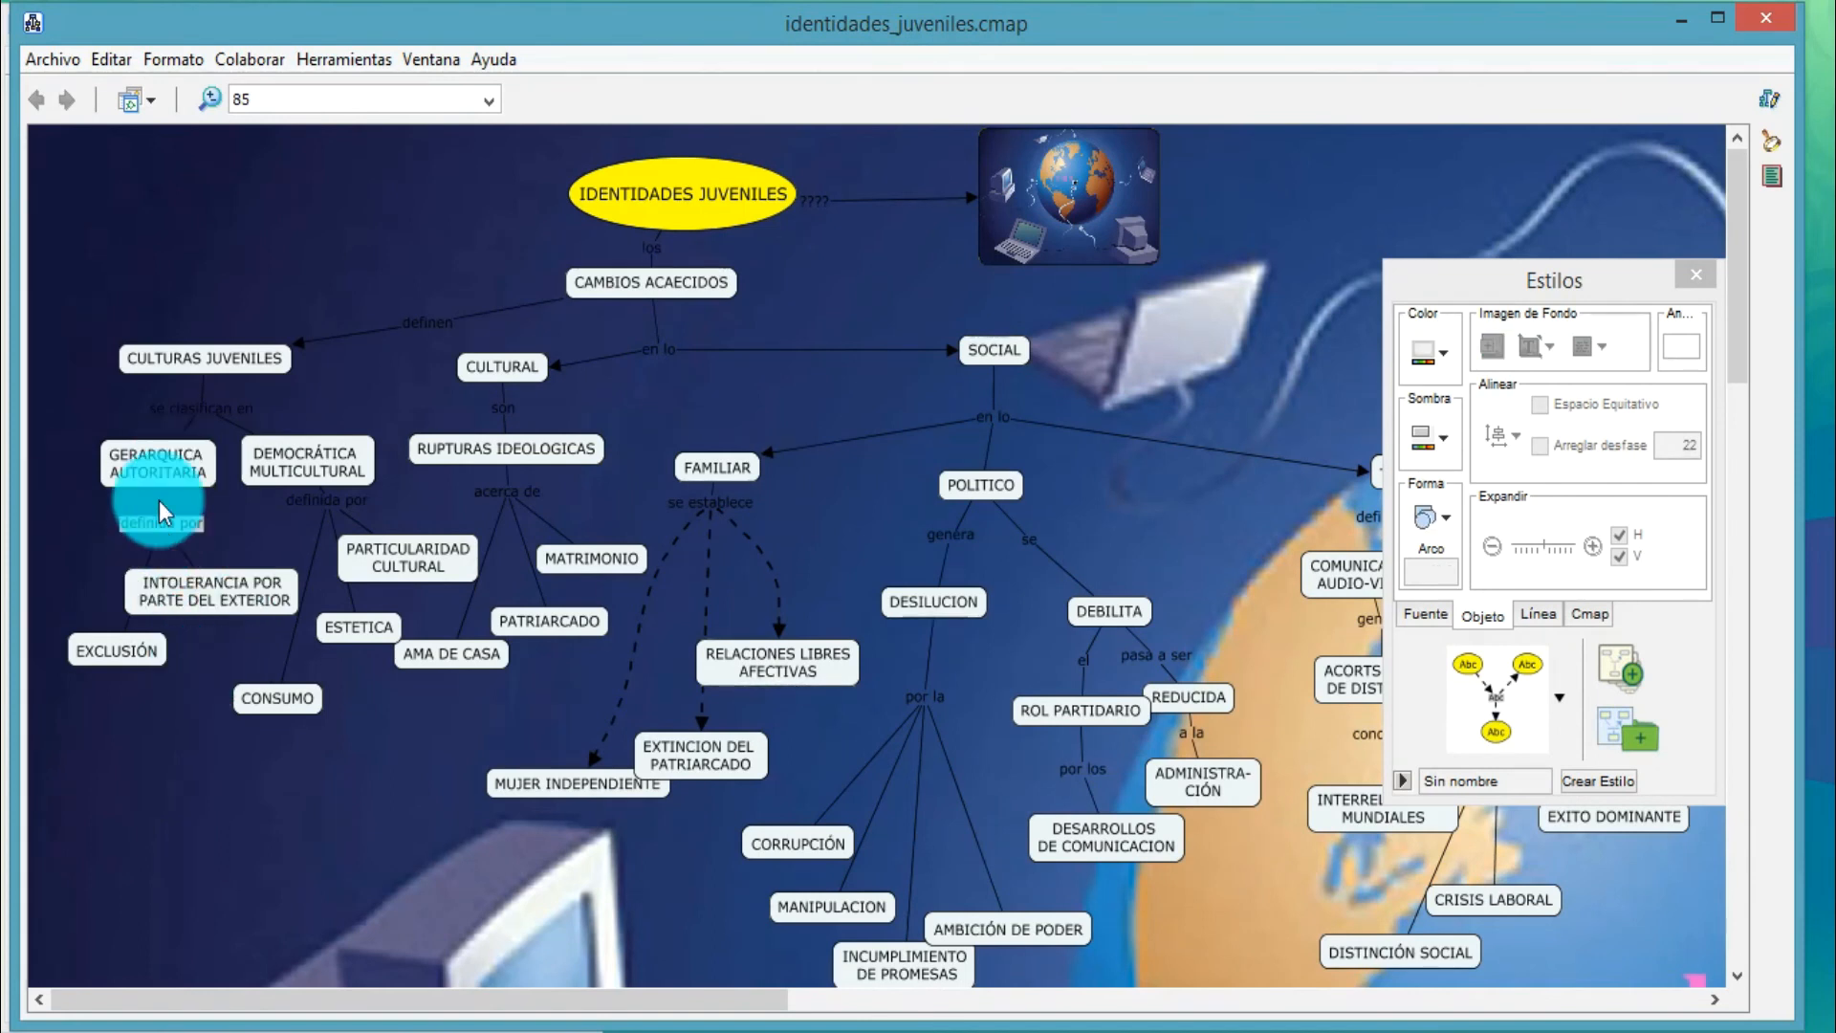
pyautogui.click(176, 472)
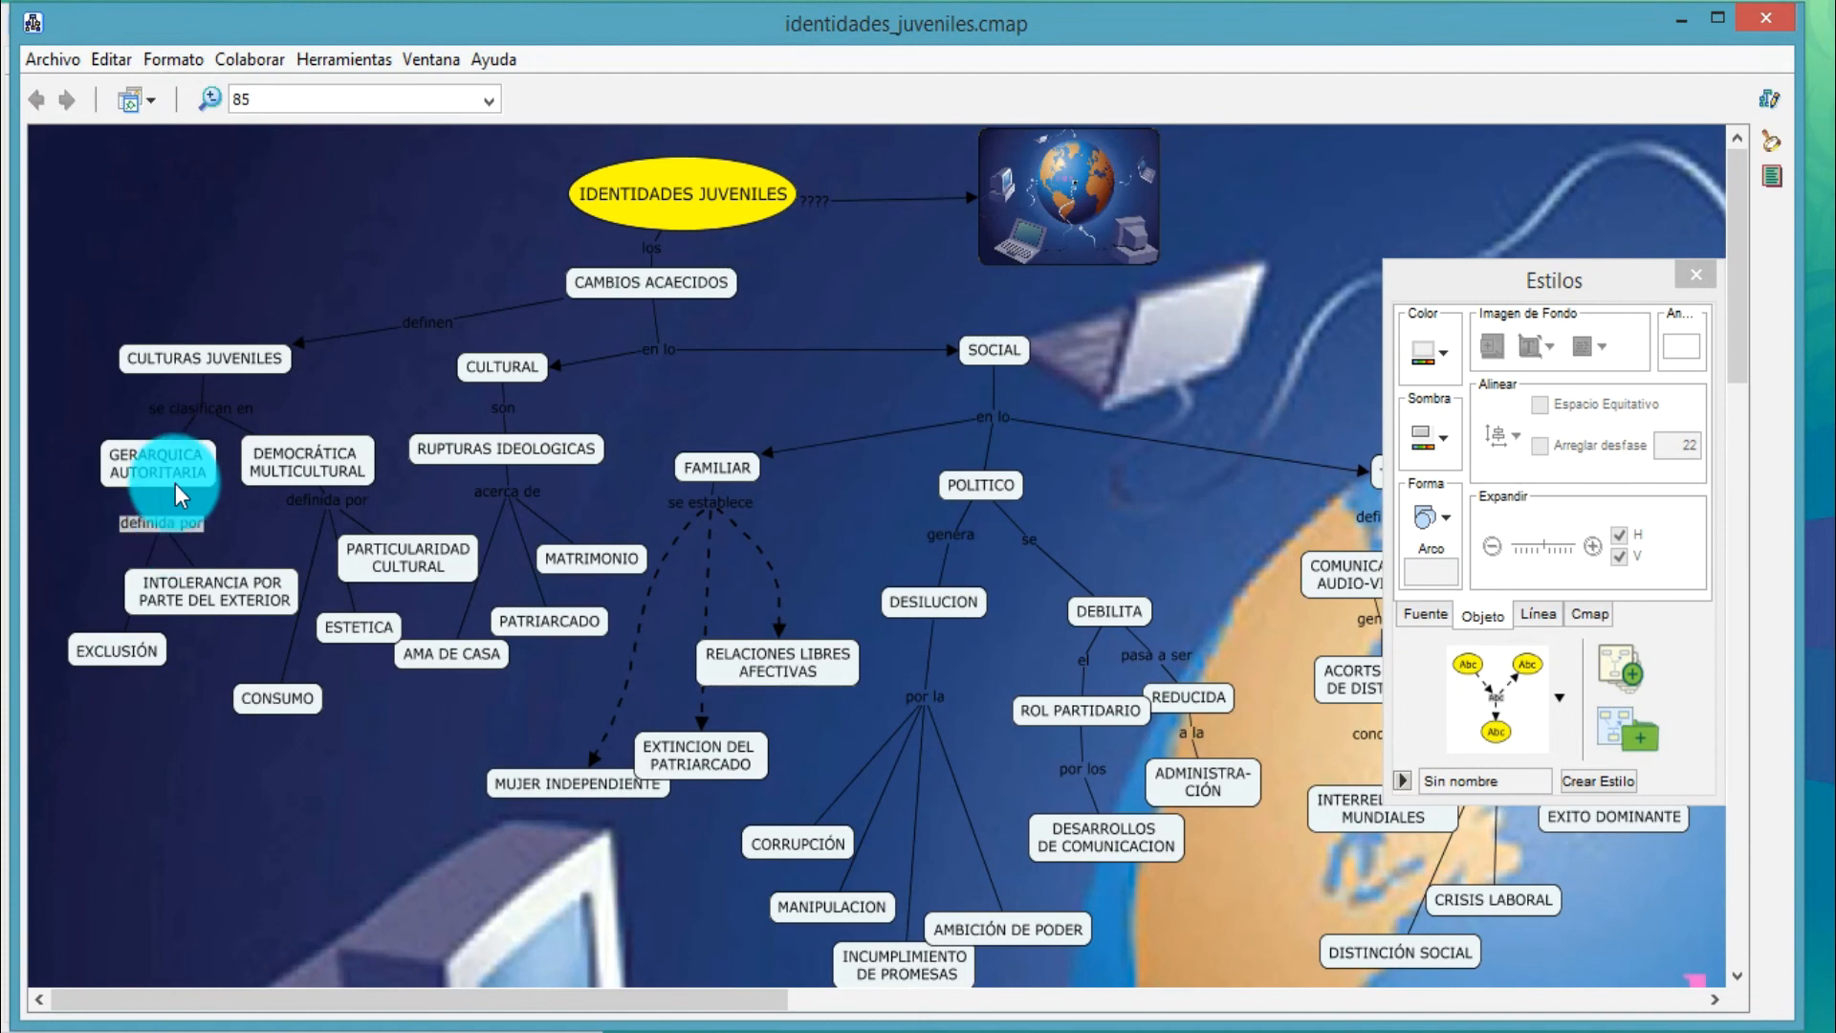
pyautogui.doubleClick(175, 524)
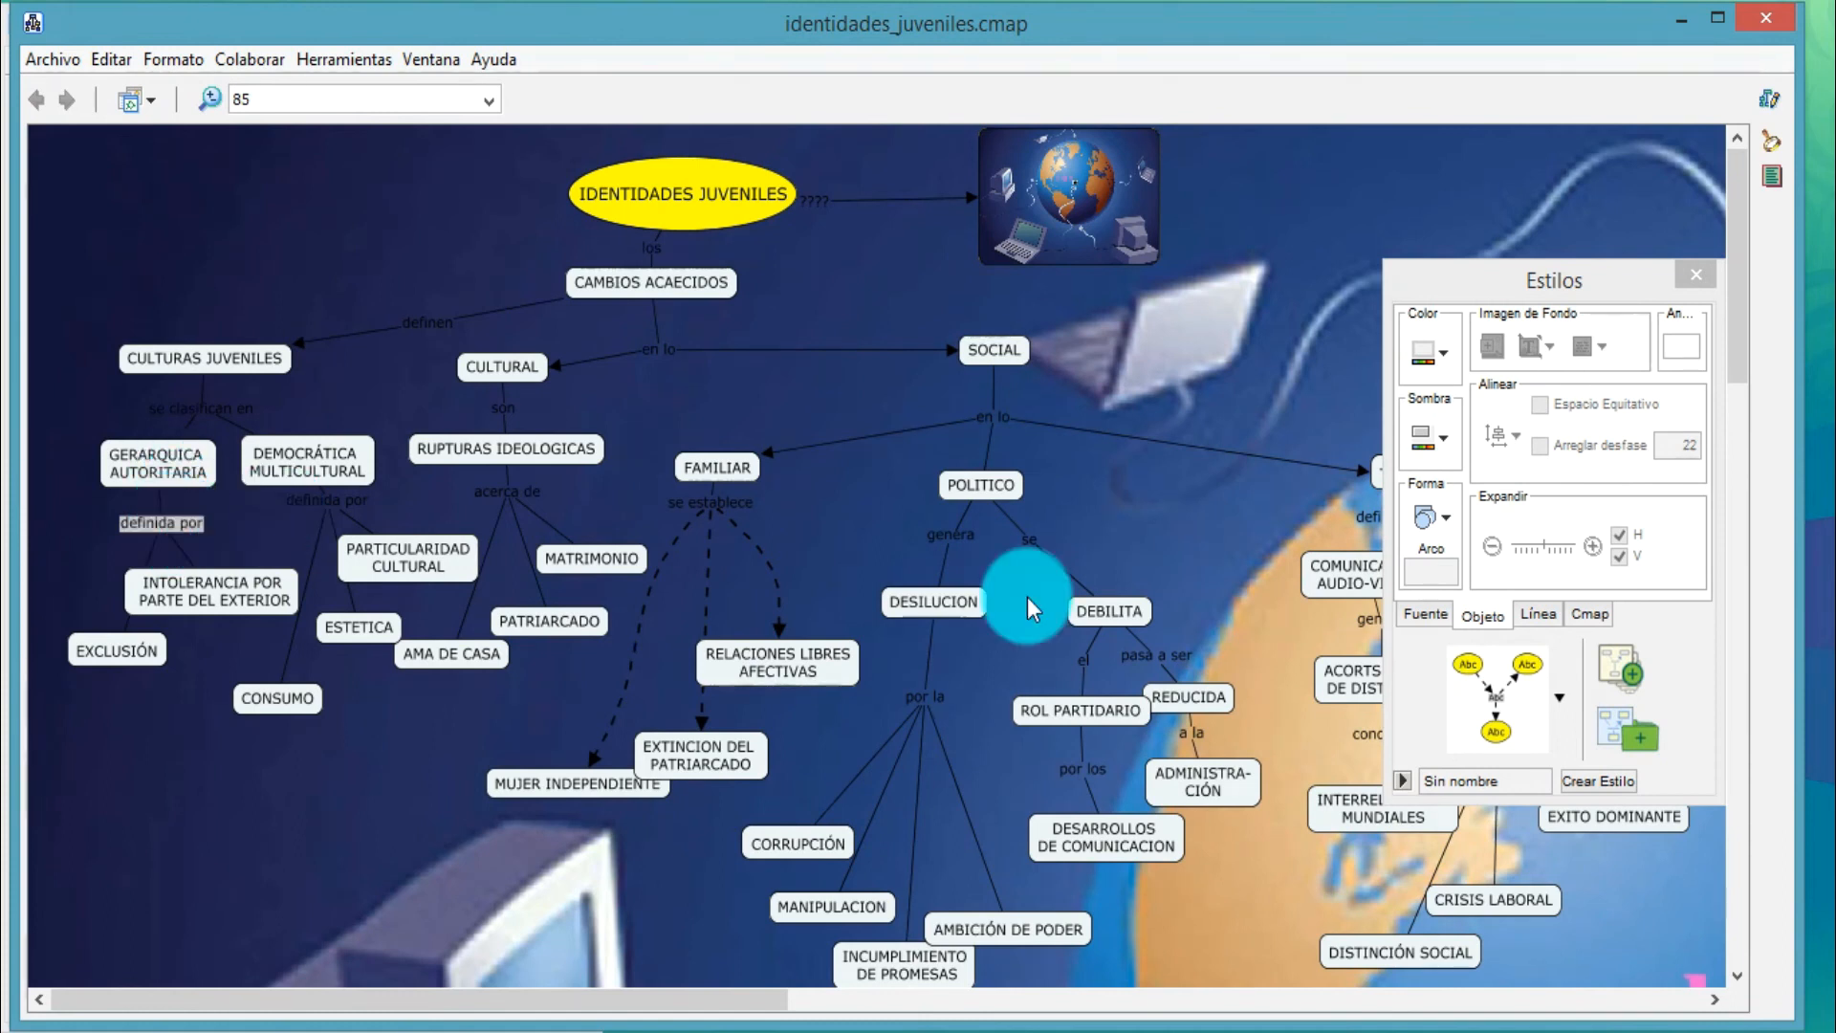
# Scale the background image to fit the concept map, and remove the image from the map
pyautogui.click(1590, 616)
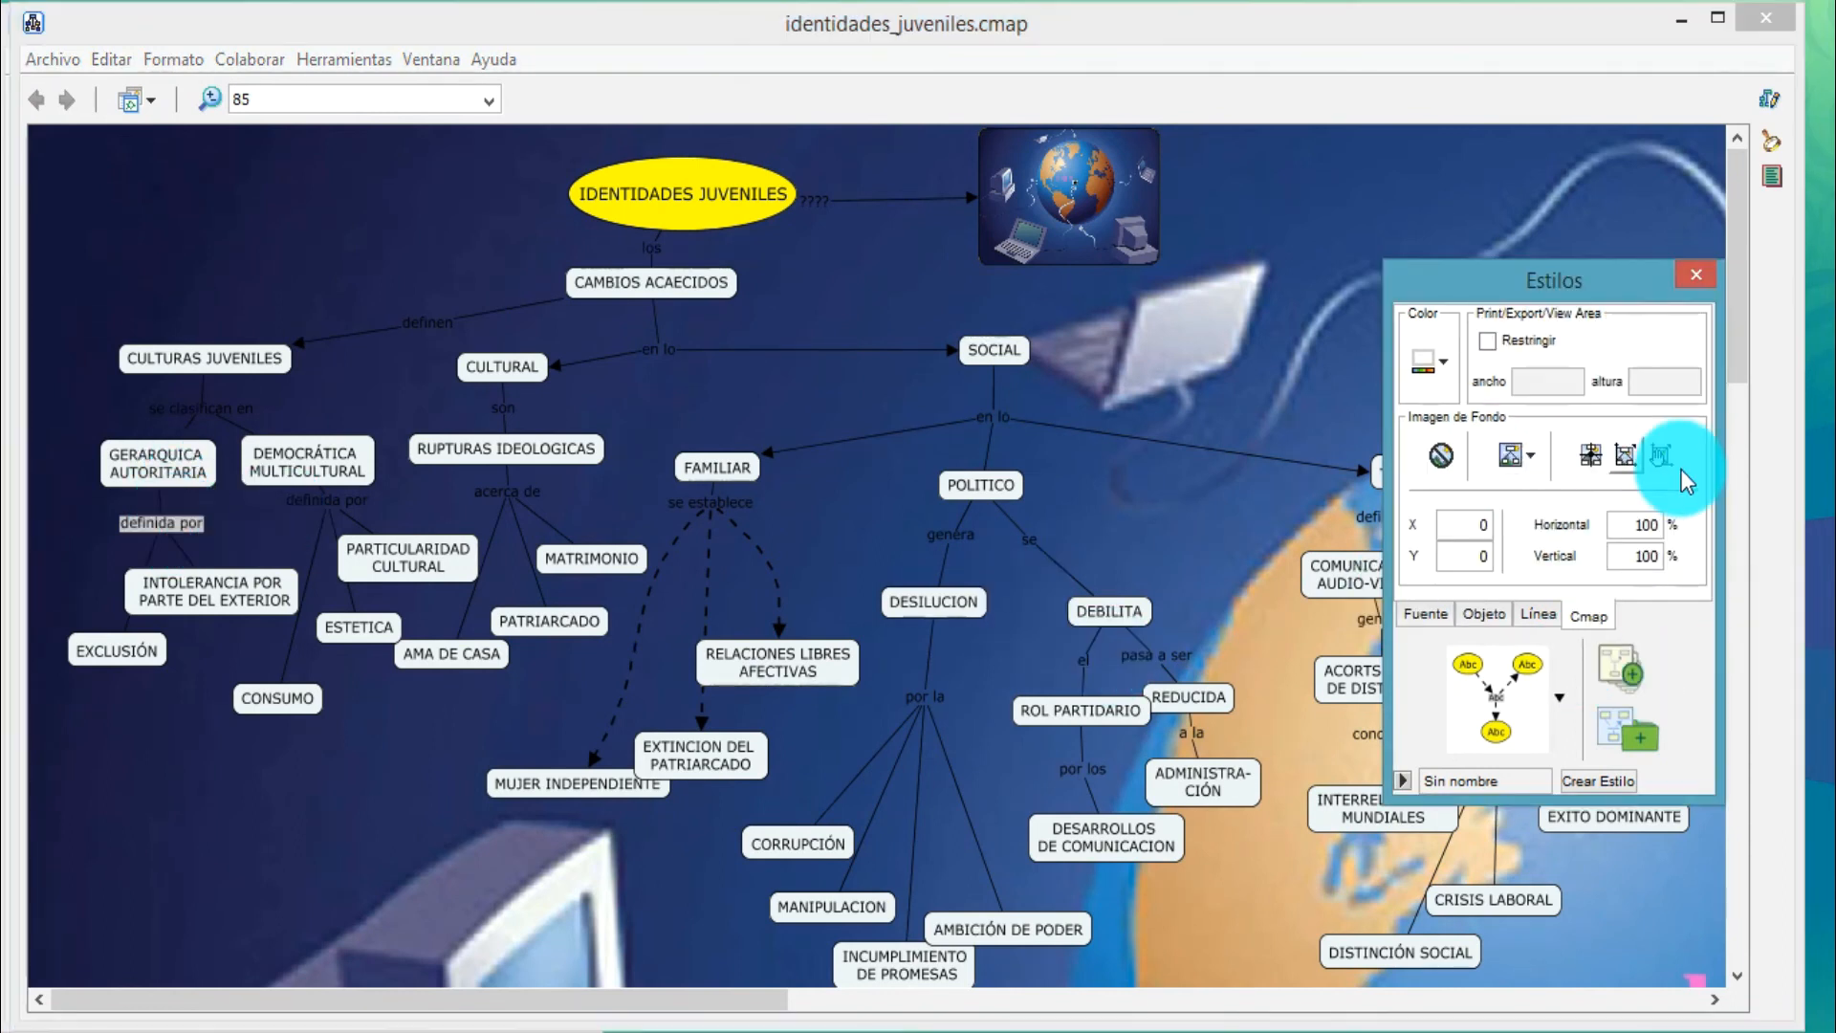
pyautogui.click(1634, 462)
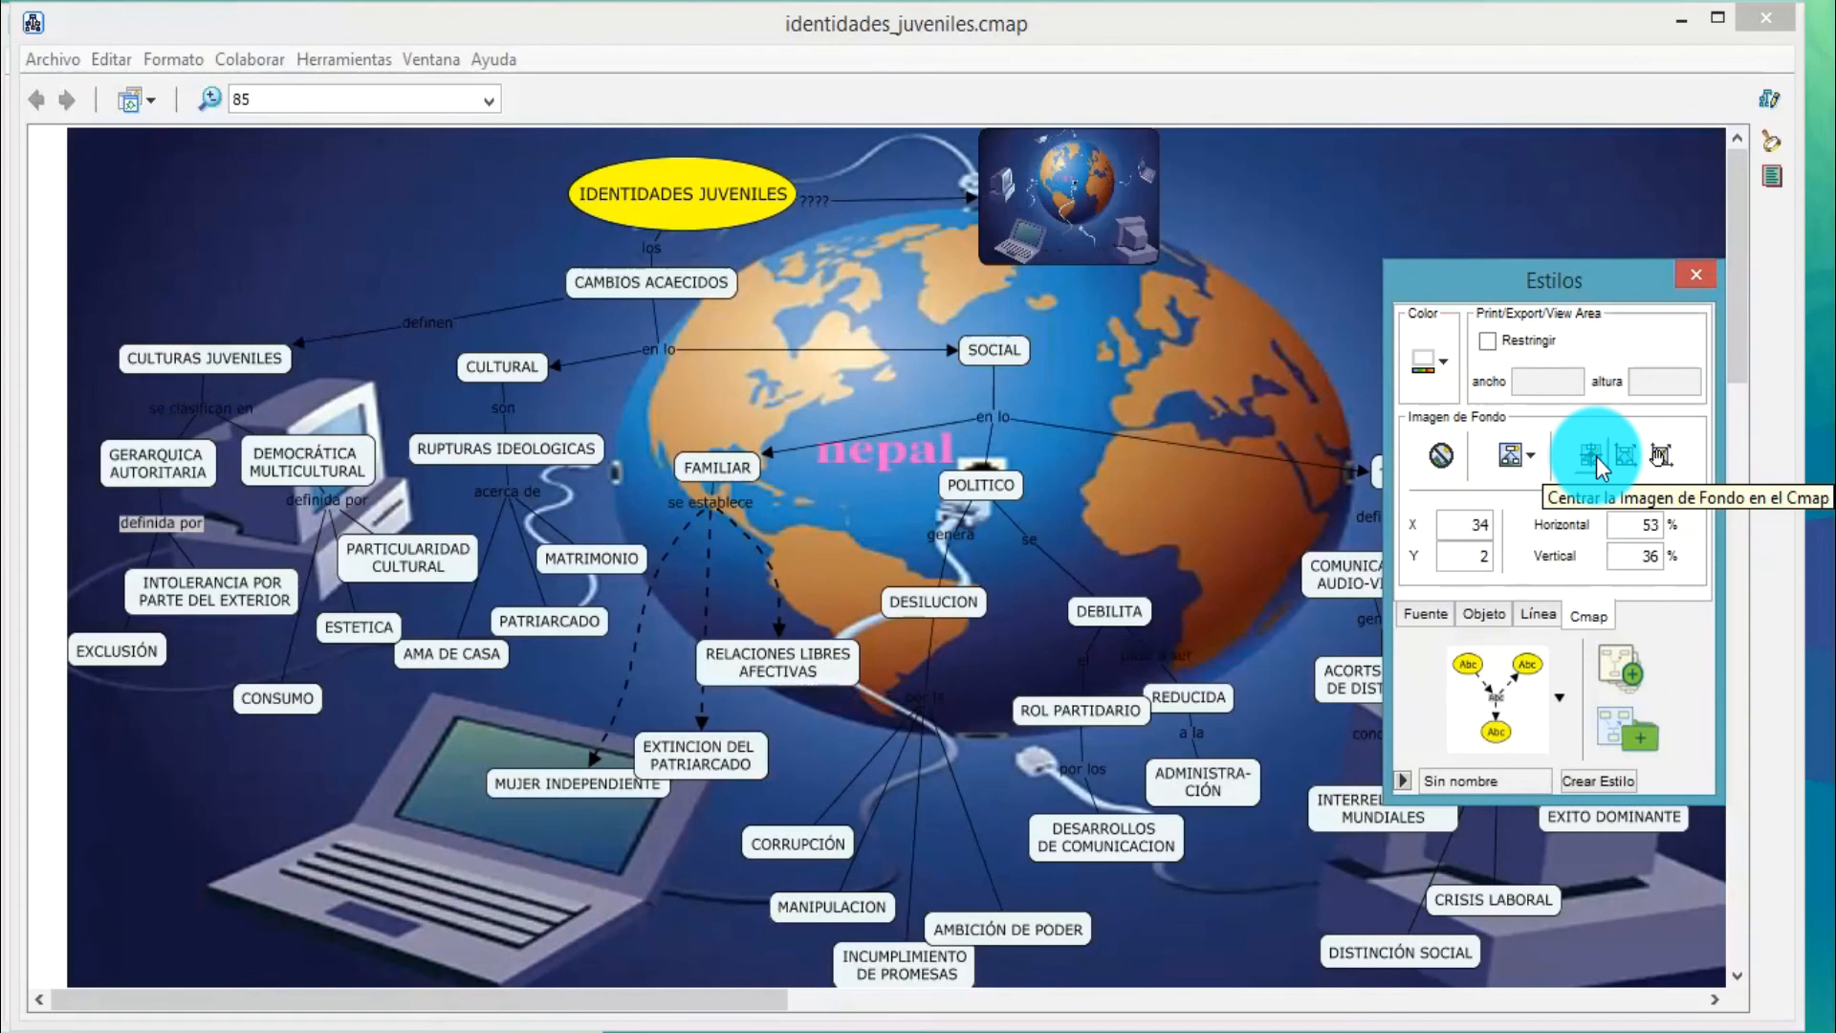
pyautogui.click(1449, 453)
pyautogui.click(916, 574)
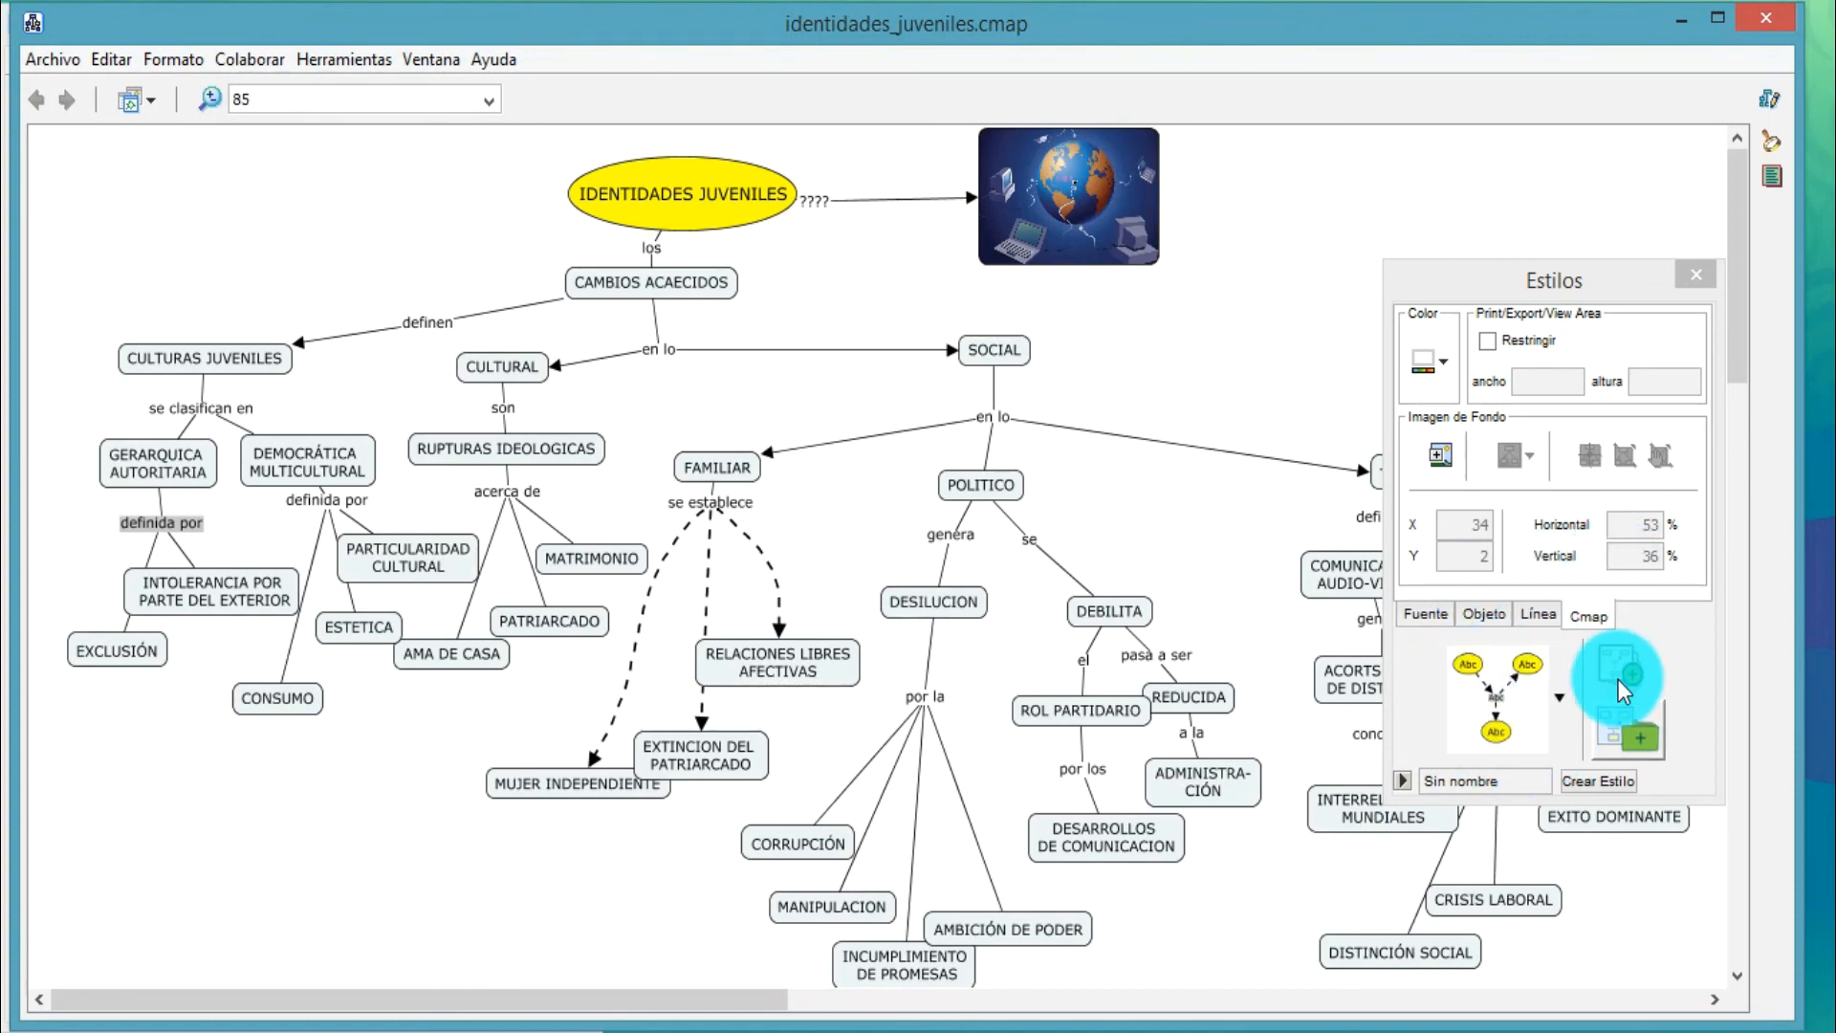
# Apply the predefined style with a dark navy background and blue concept boxes to the map, and maximize the map window
pyautogui.click(1563, 703)
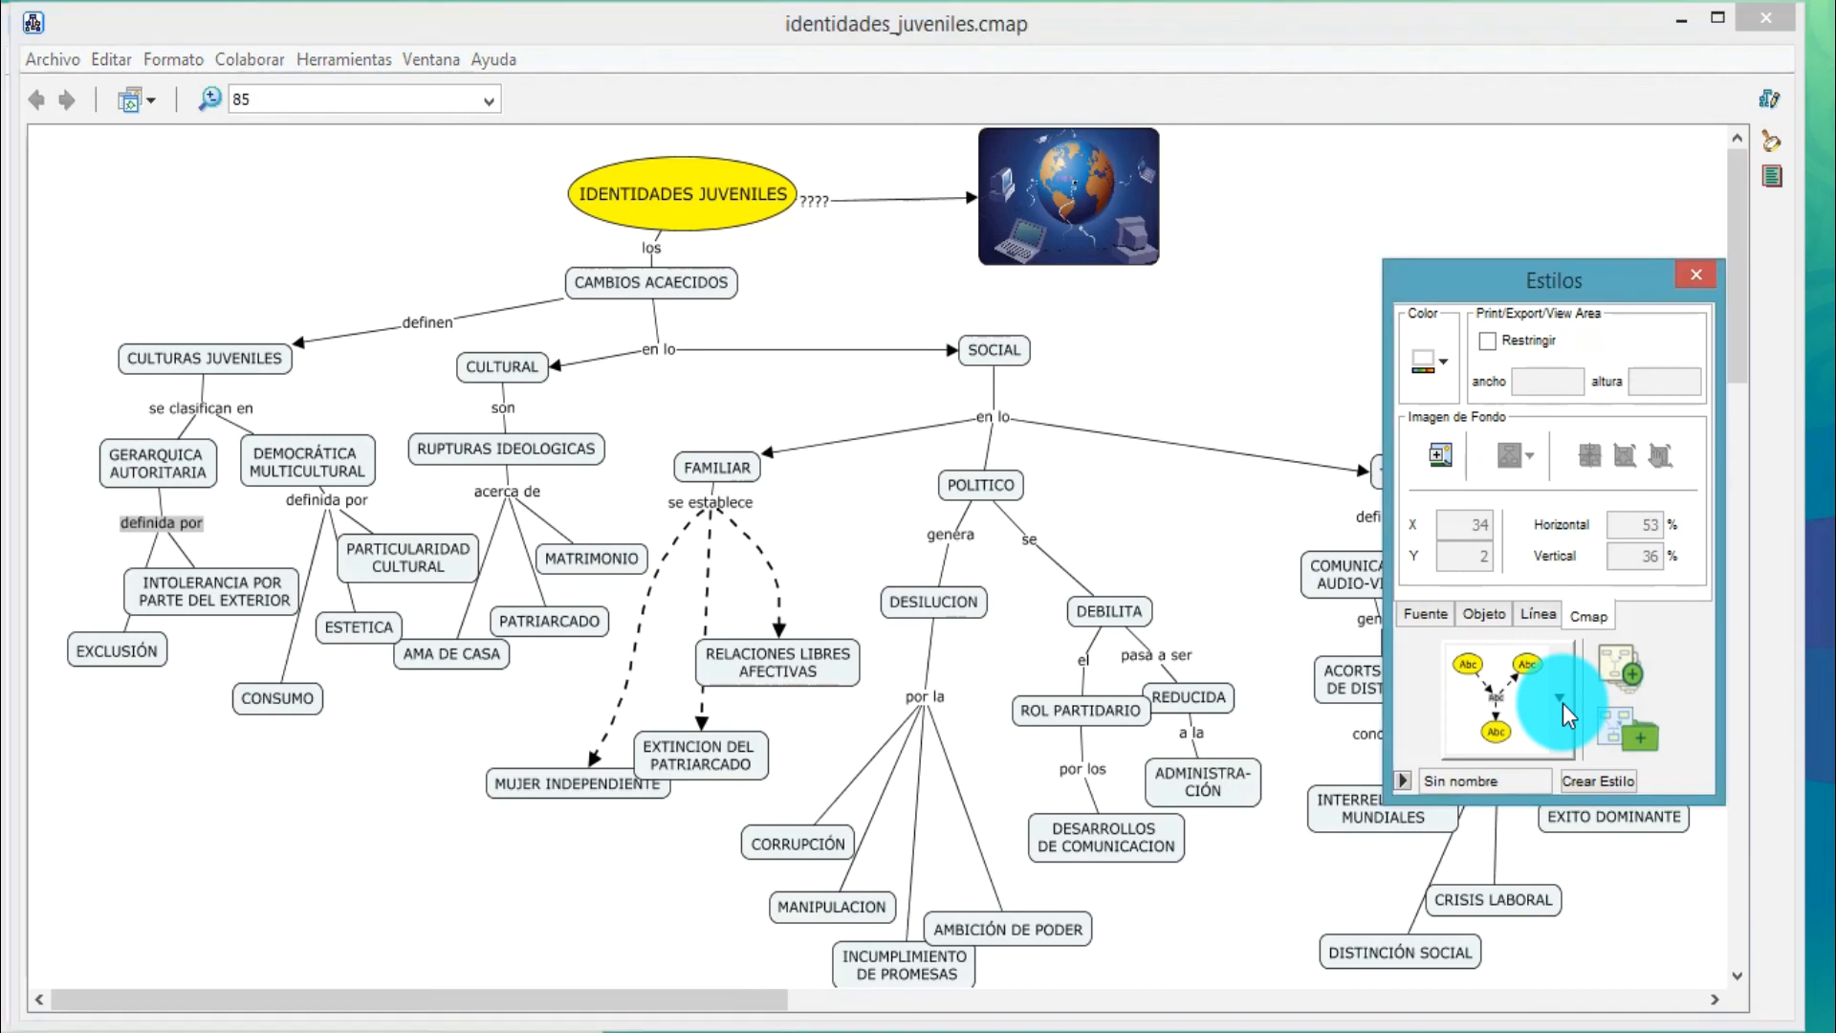
pyautogui.moveTo(1584, 813); pyautogui.dragTo(1582, 926)
pyautogui.click(1512, 999)
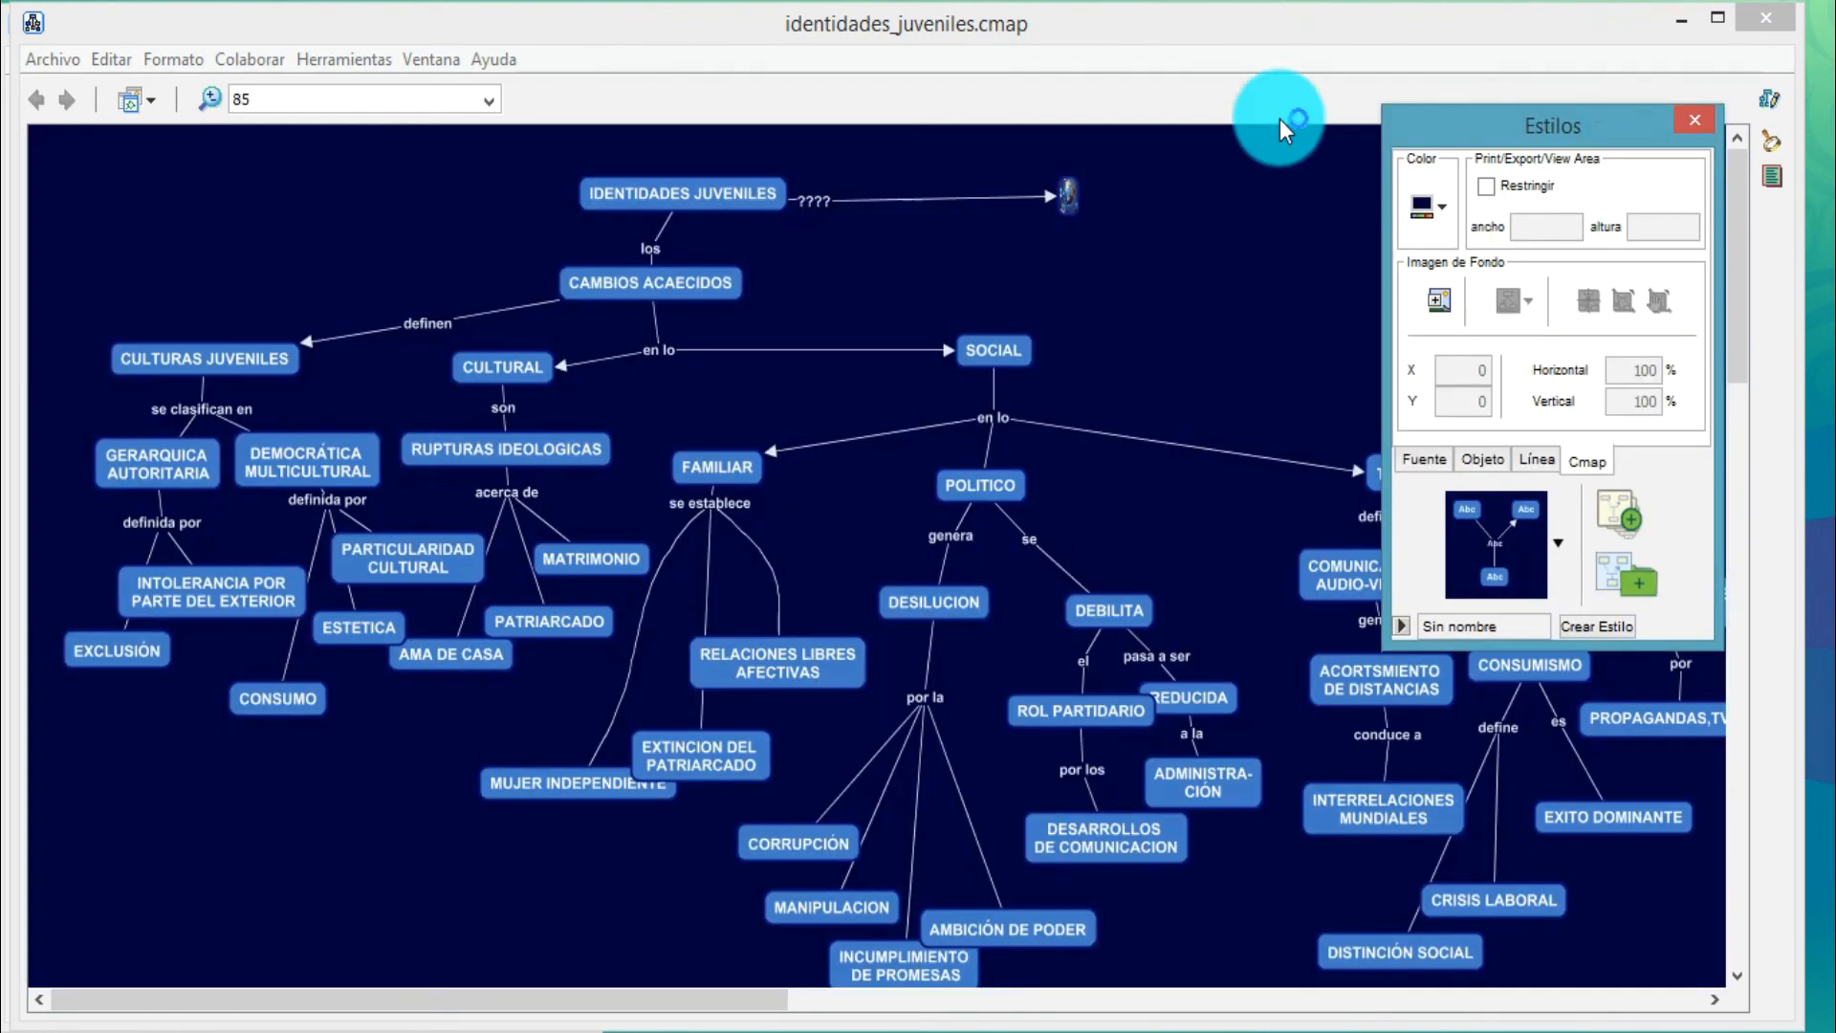
pyautogui.click(1715, 21)
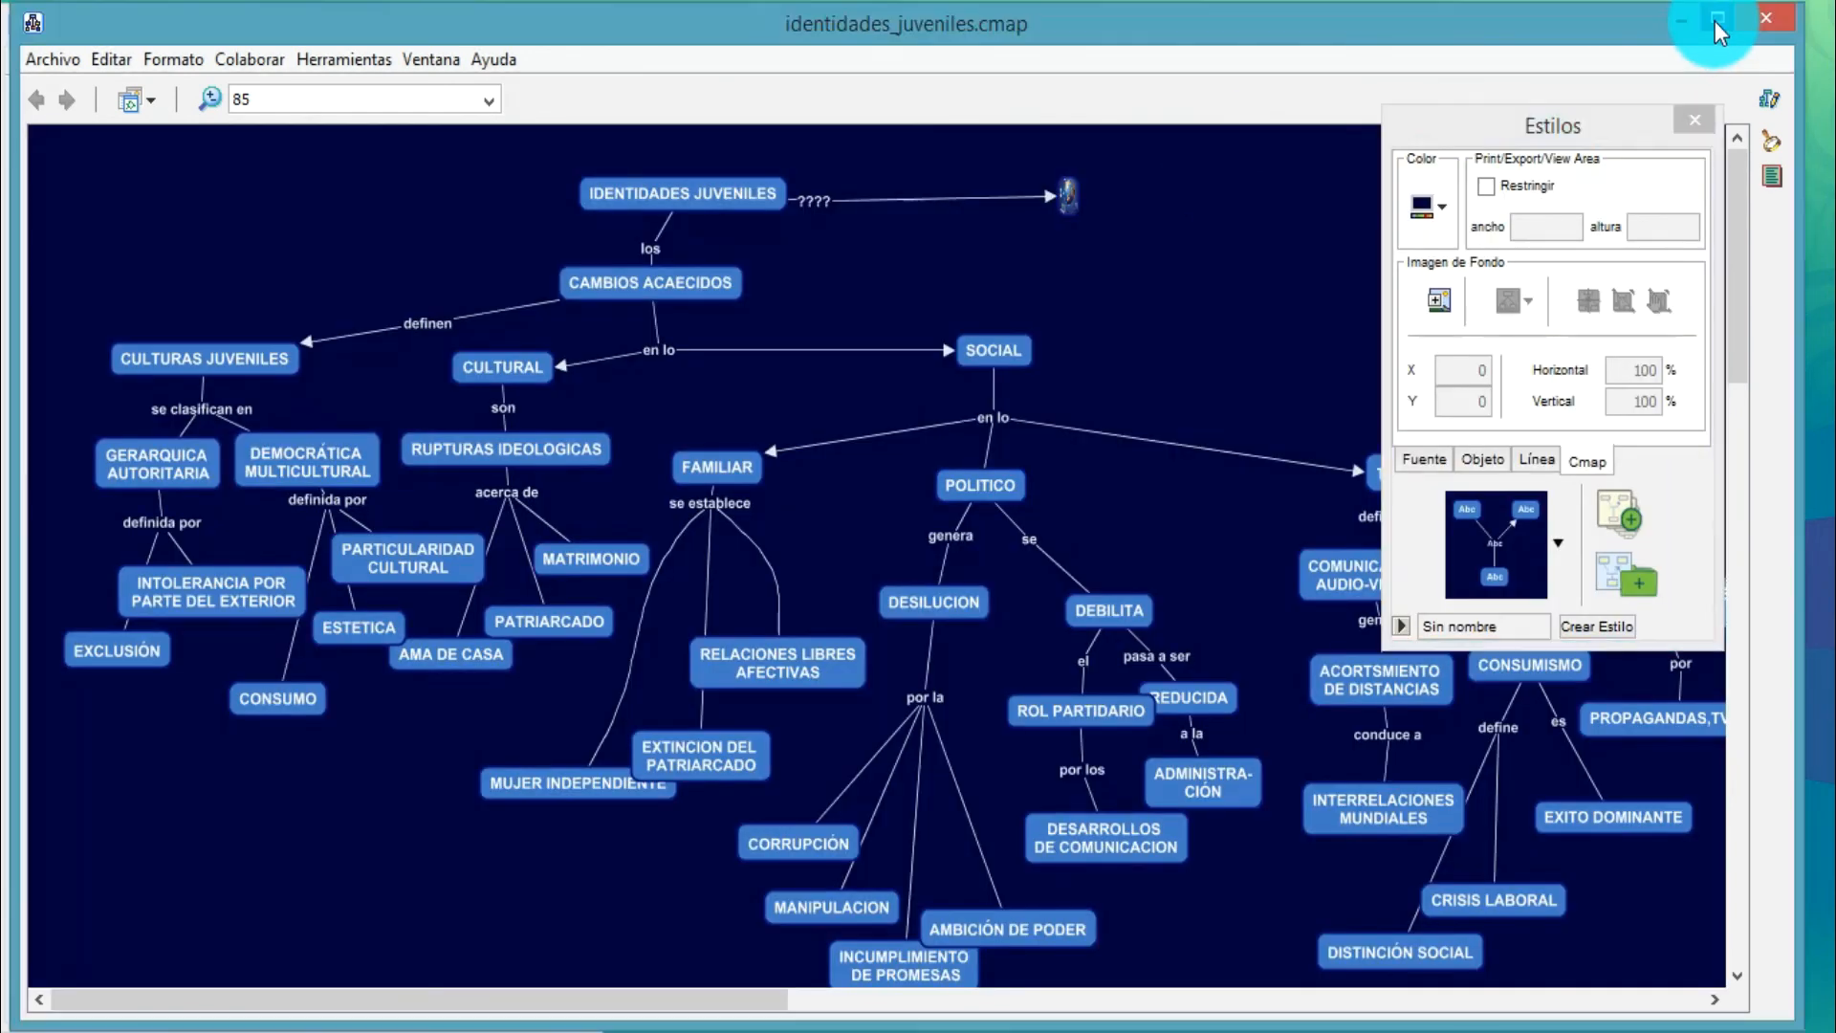
pyautogui.click(1714, 21)
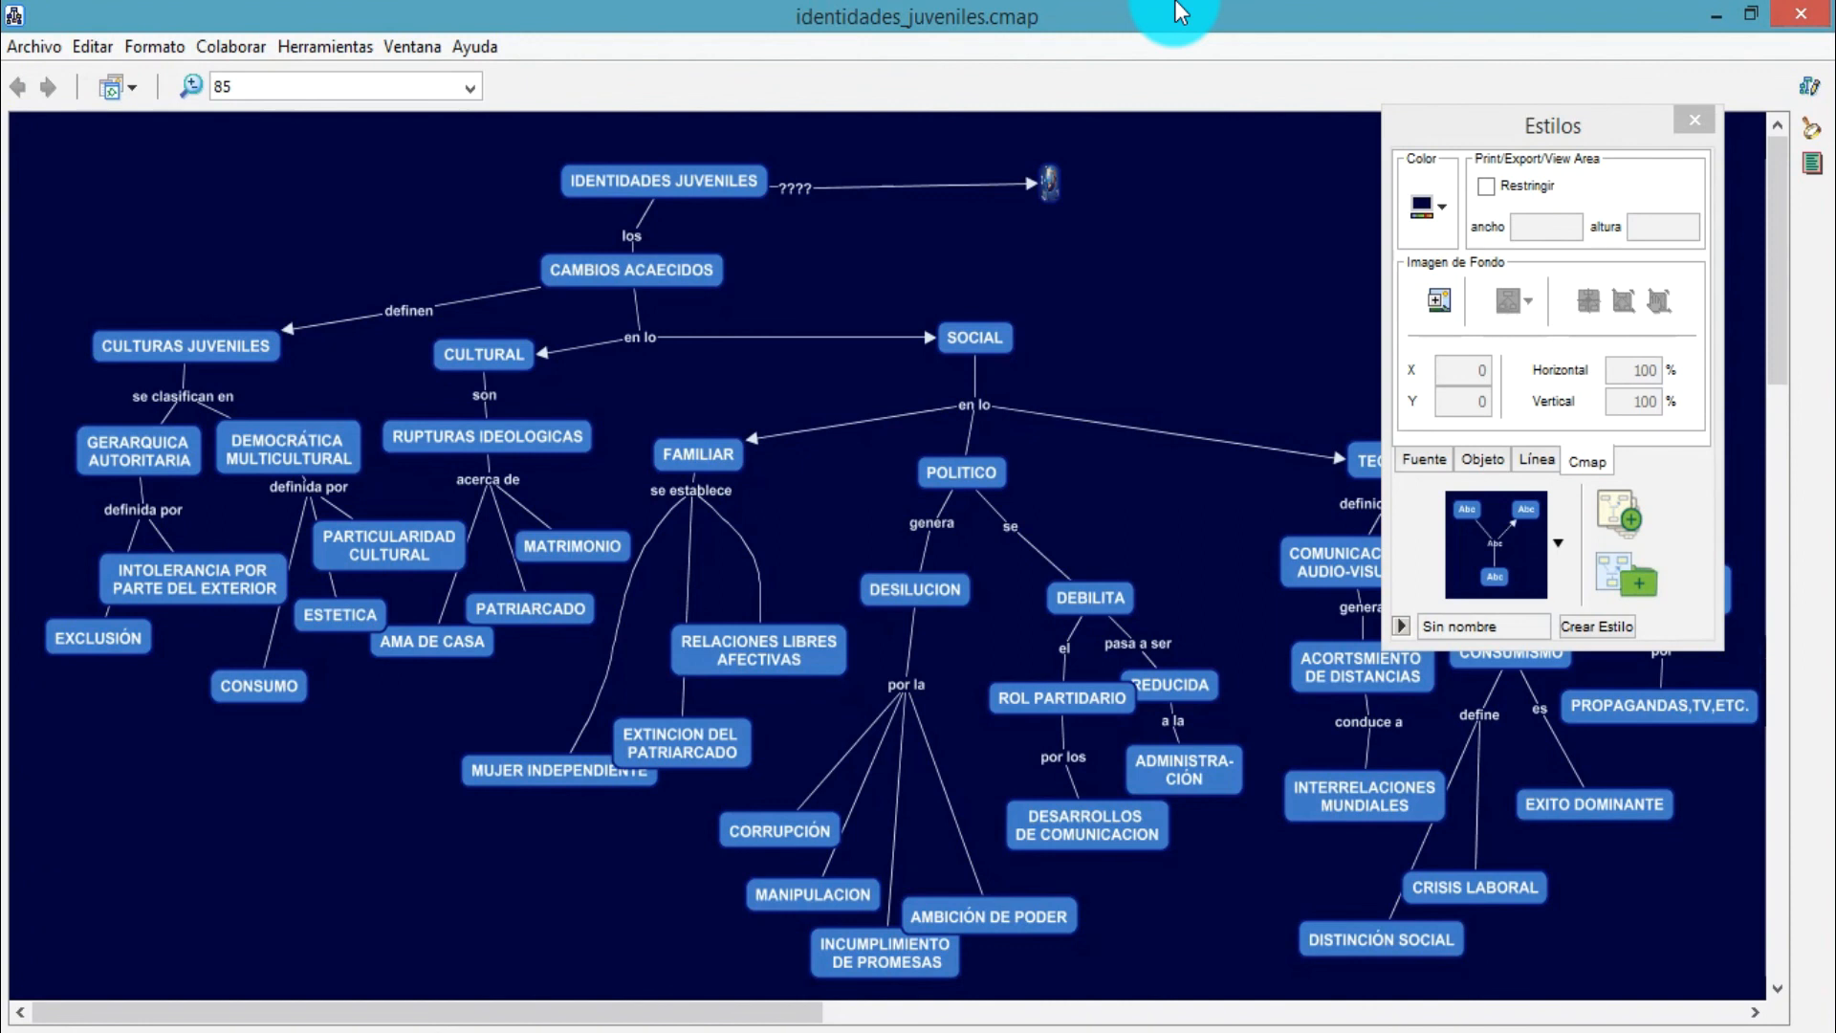
pyautogui.click(1560, 544)
pyautogui.click(1164, 327)
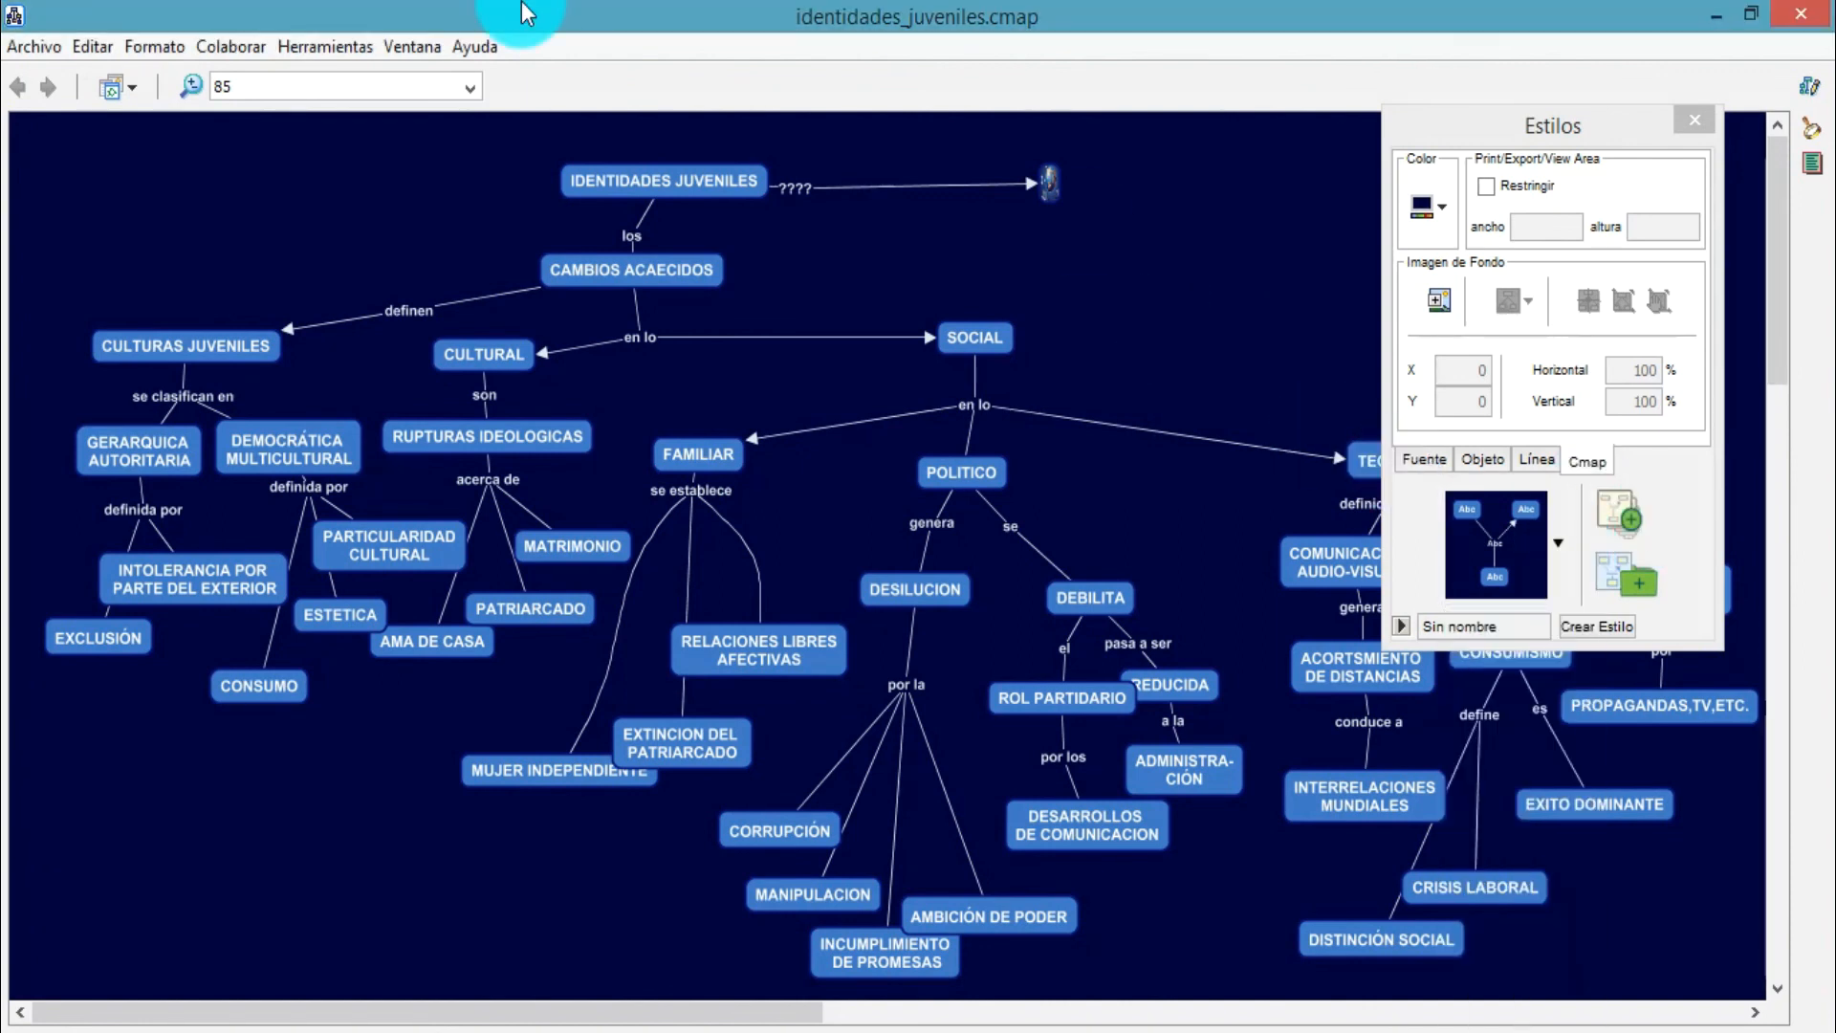